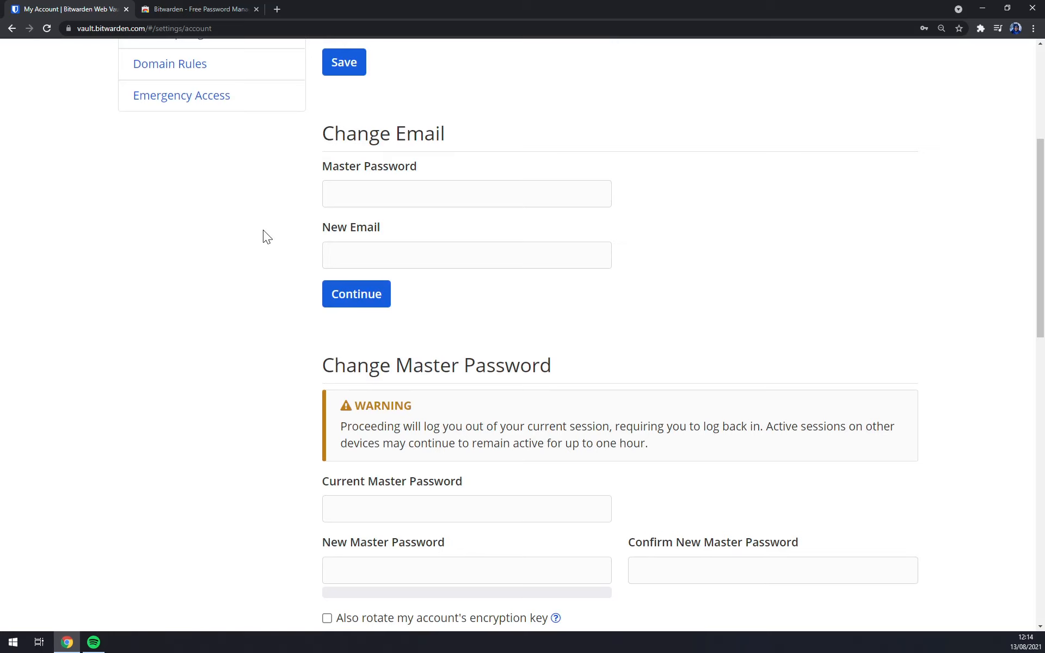
Scroll back to the top of the My Account settings page.
scroll(257, 236, up, 5)
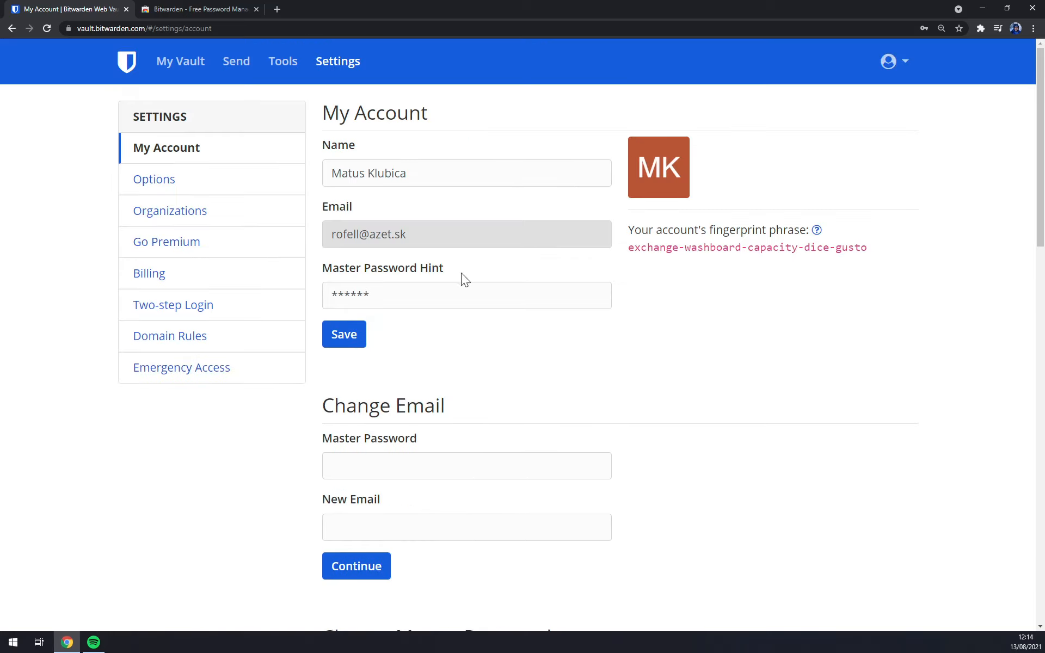
Return to the vault, then open My Account from the profile menu.
click(127, 66)
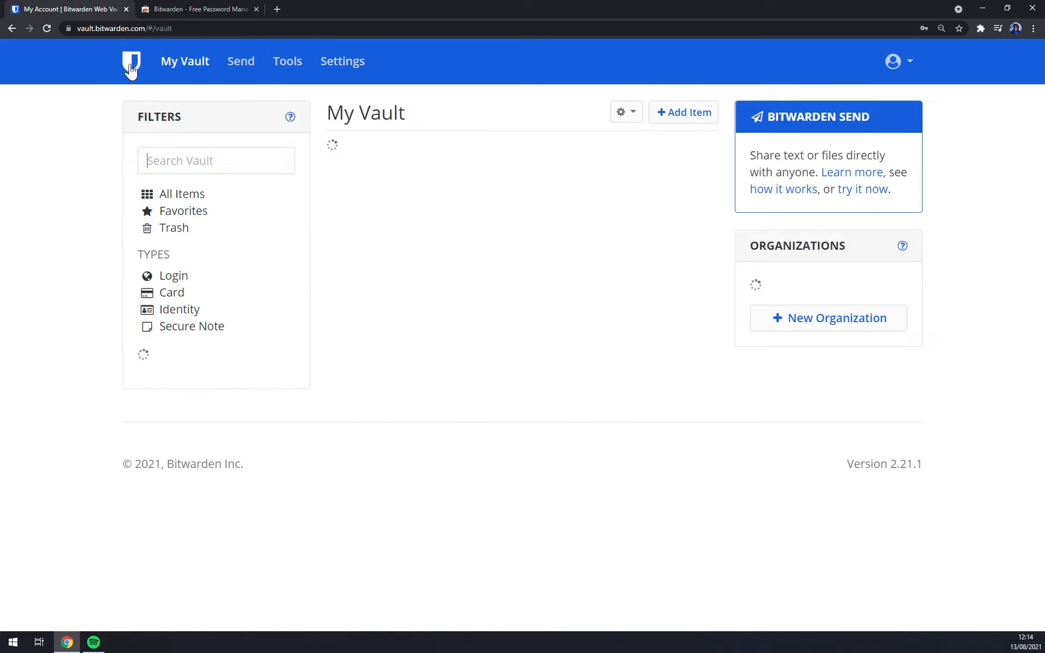
click(896, 62)
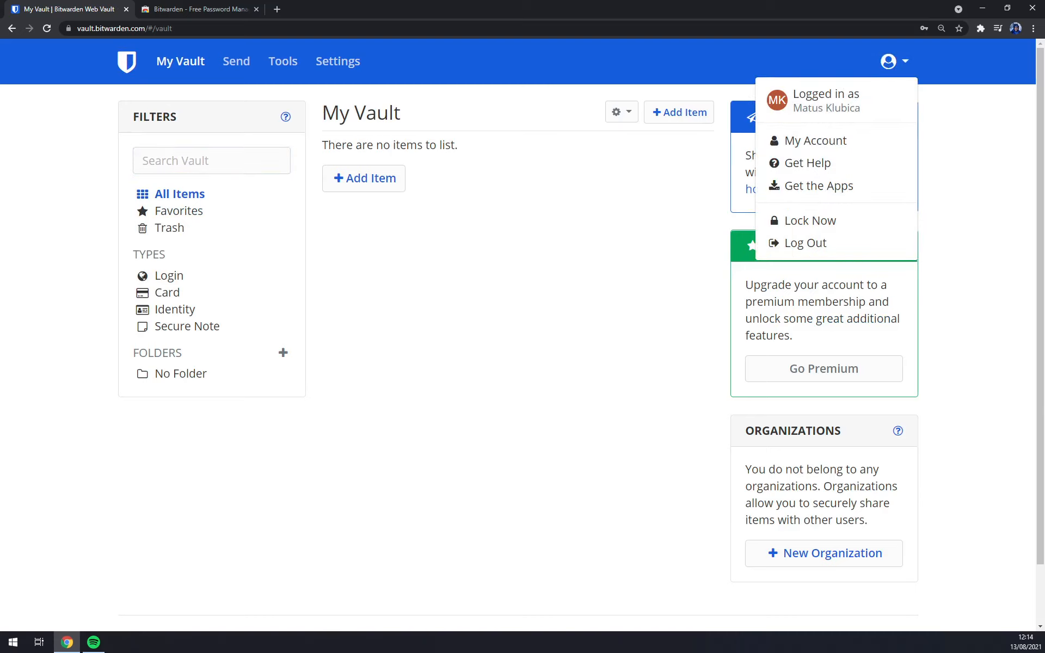
click(845, 142)
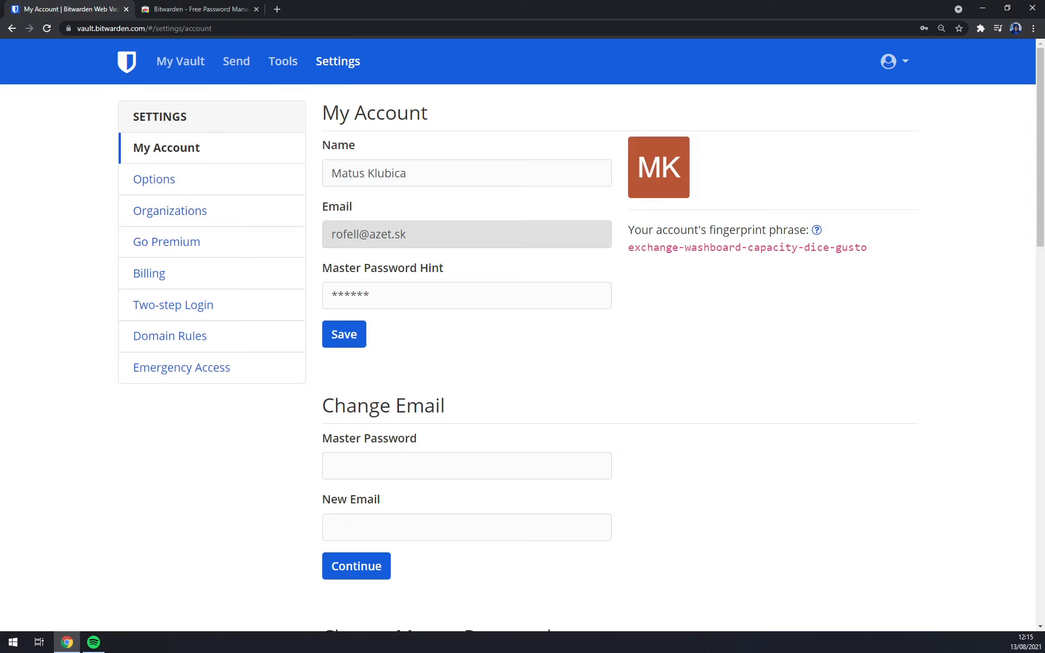
Scroll through My Account settings down to the Danger Zone and back to the top.
scroll(488, 191, down, 5)
scroll(489, 191, down, 6)
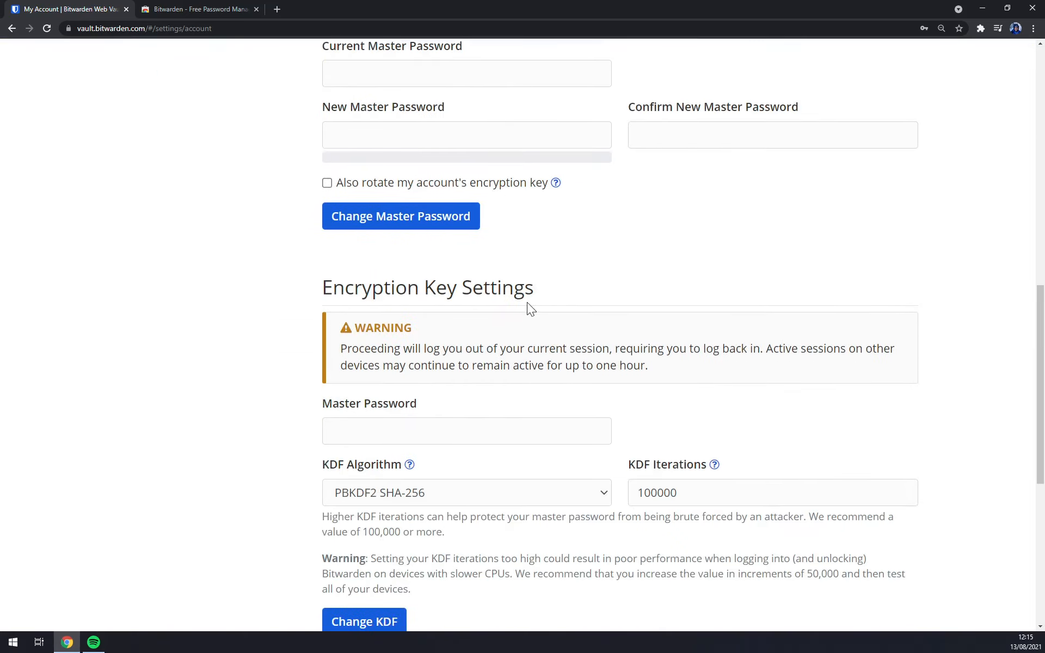
scroll(527, 305, up, 4)
scroll(321, 297, down, 6)
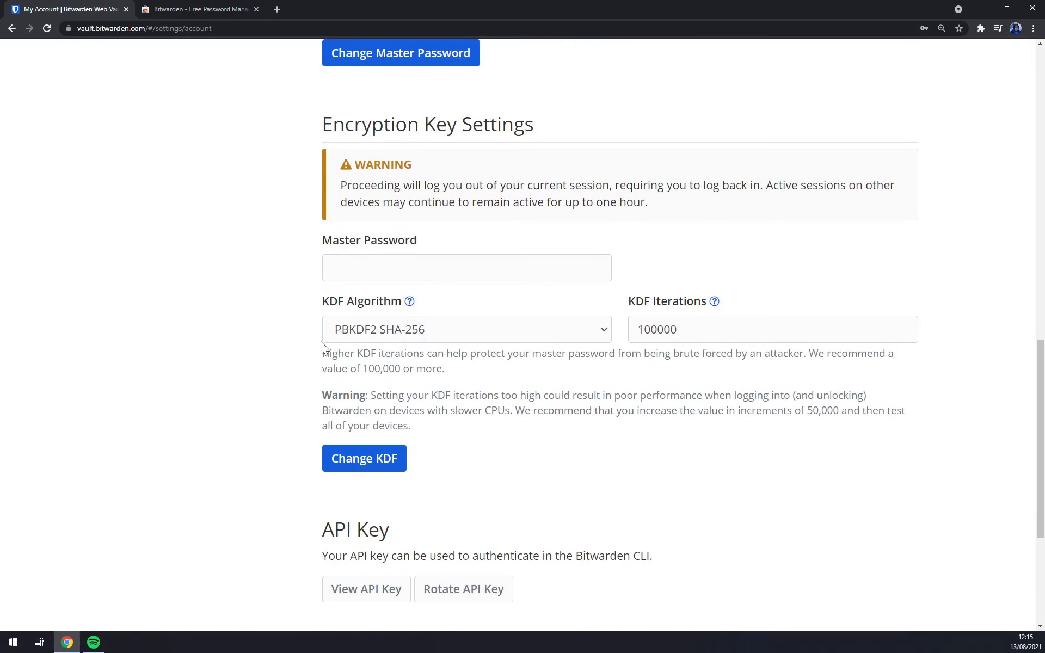
scroll(236, 321, down, 4)
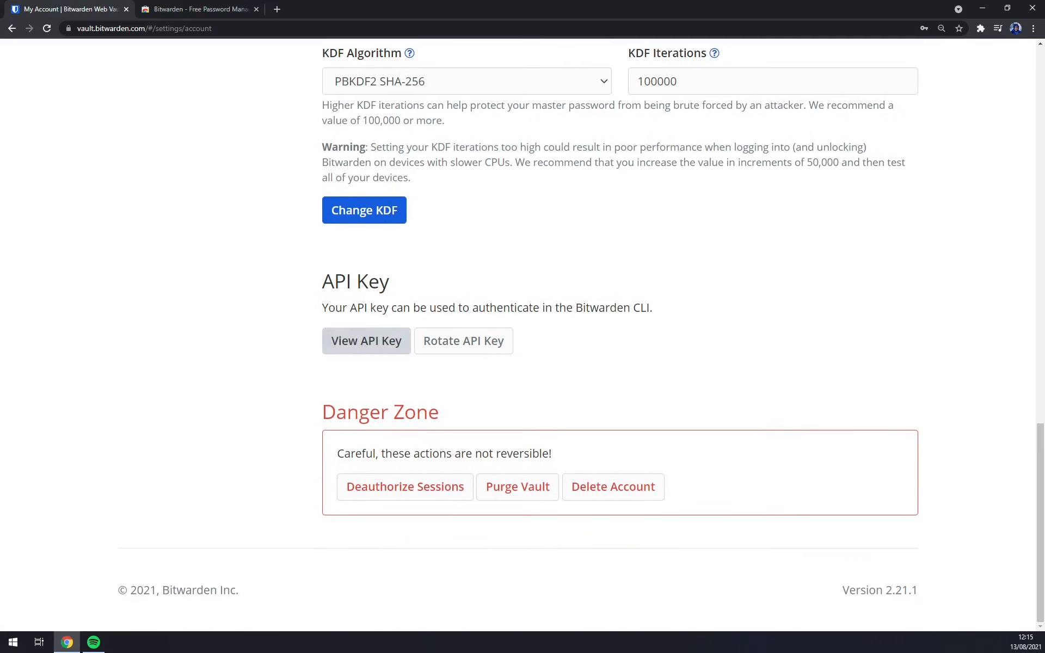
drag(316, 280, 403, 285)
click(403, 286)
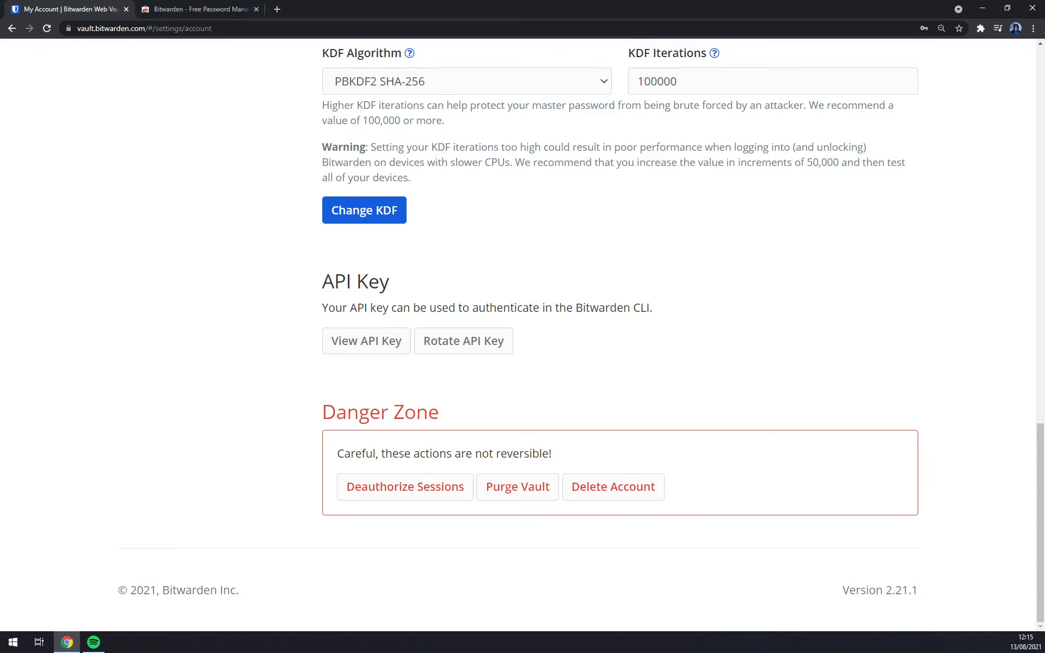
scroll(575, 312, up, 20)
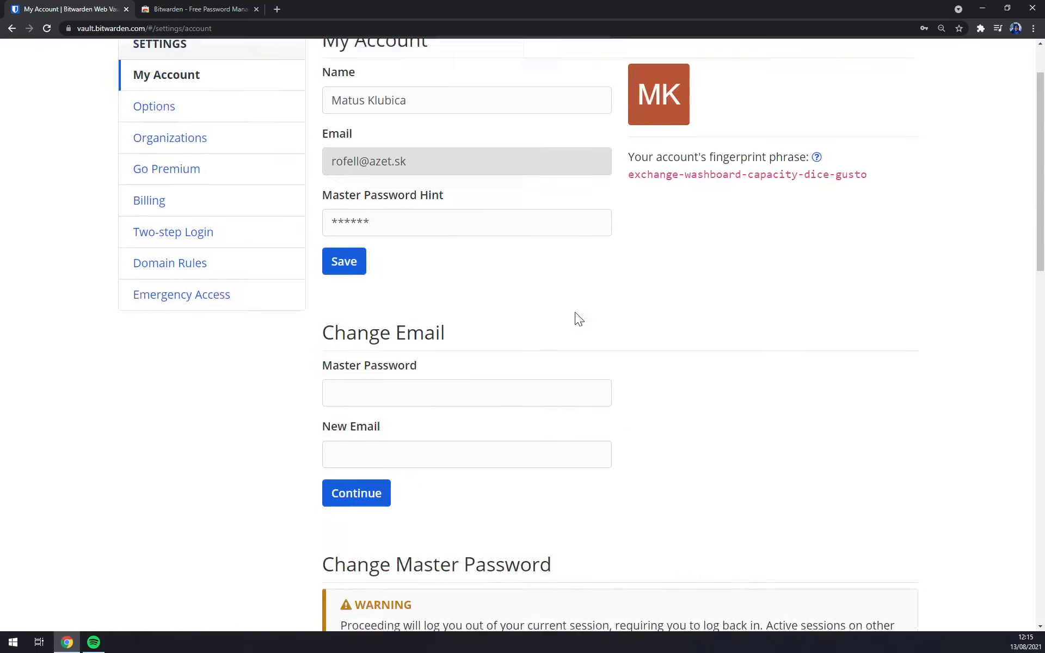
In Options, check the vault timeout choices and keep it at 15 minutes.
click(170, 181)
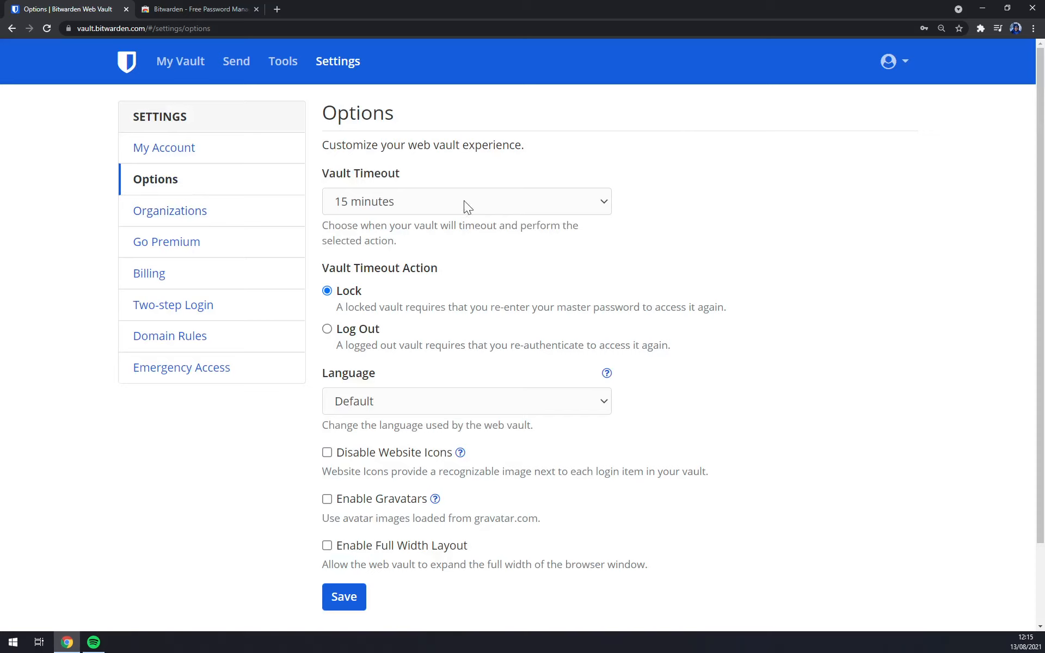
click(389, 199)
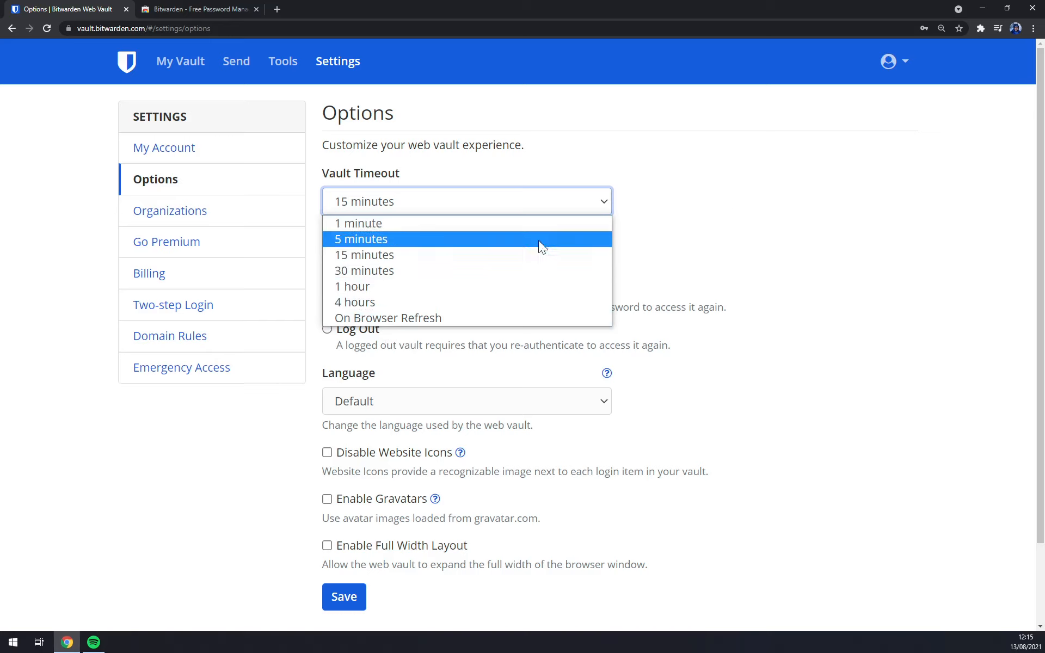
click(433, 255)
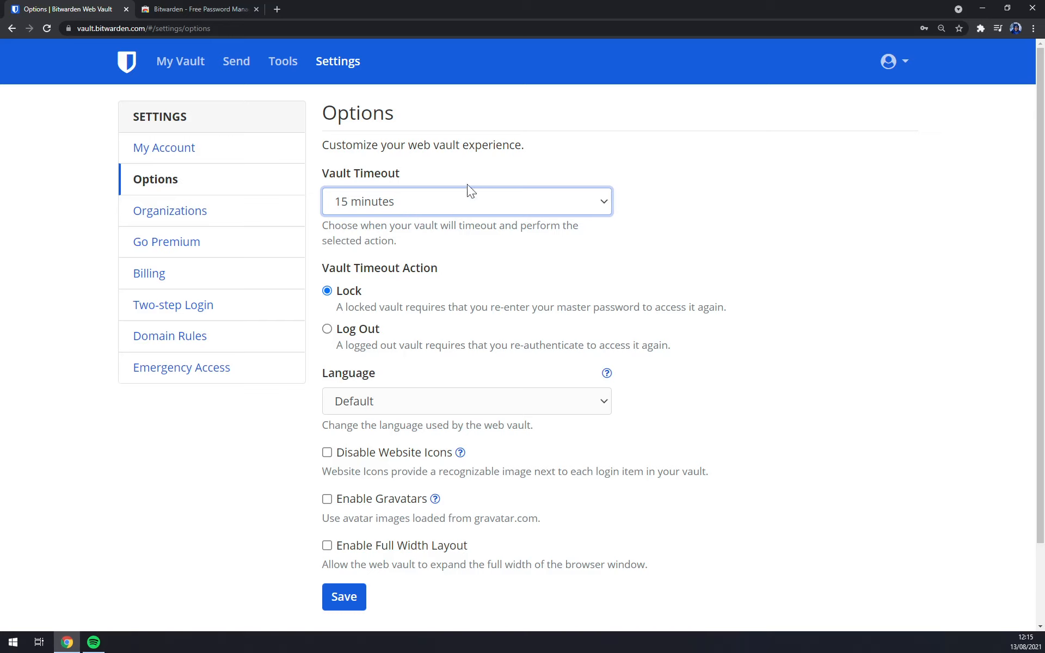
click(435, 295)
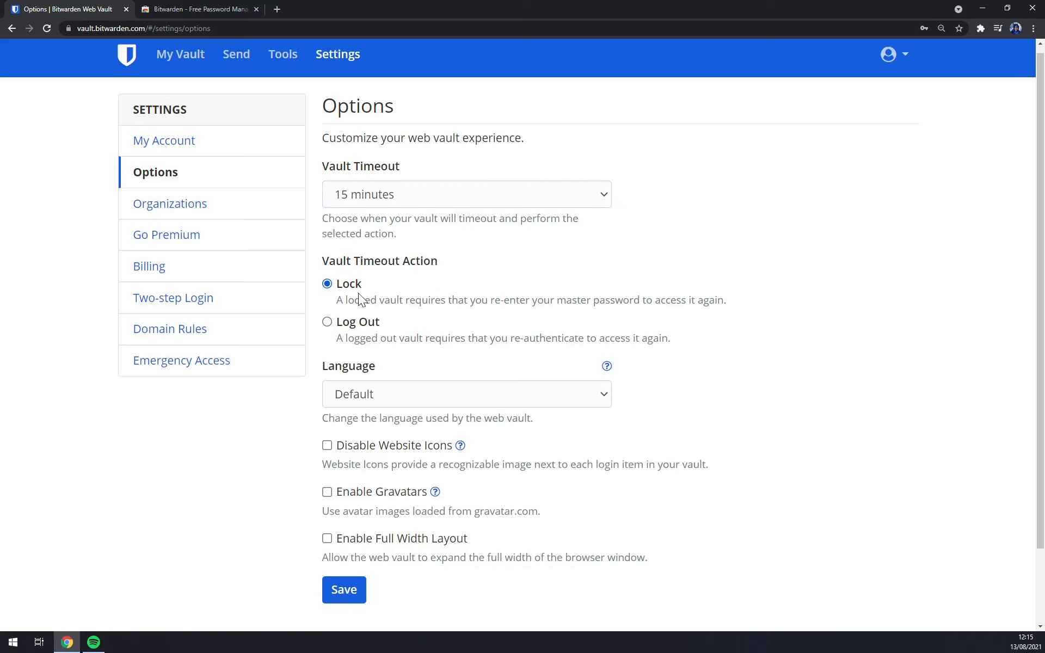
scroll(361, 296, down, 2)
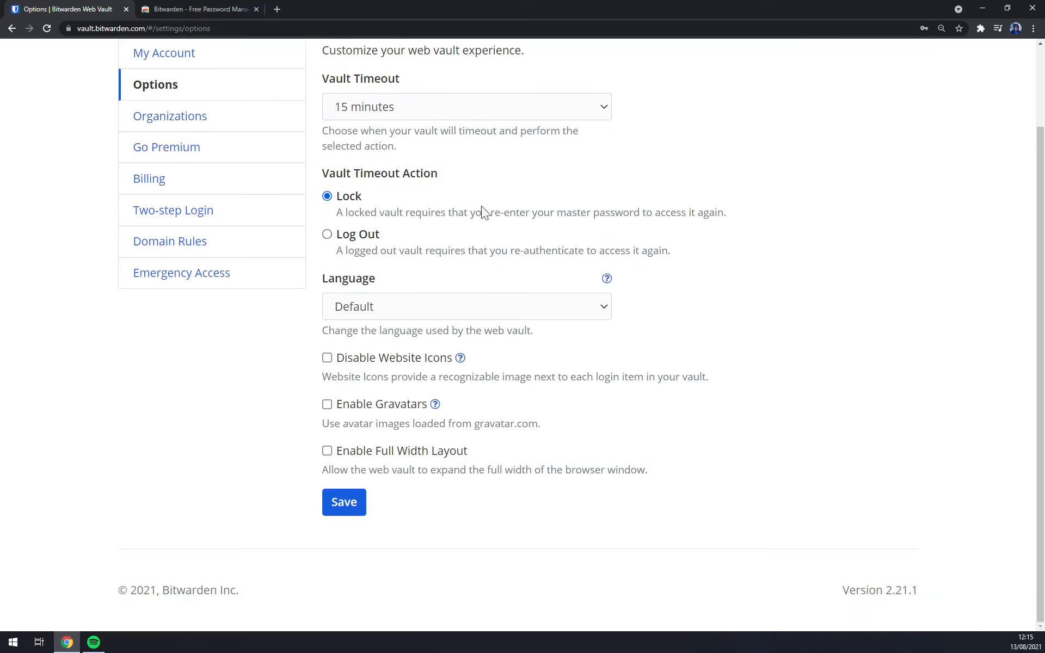
Browse the language list keeping Default, then open the Organizations settings.
click(472, 319)
scroll(433, 433, down, 5)
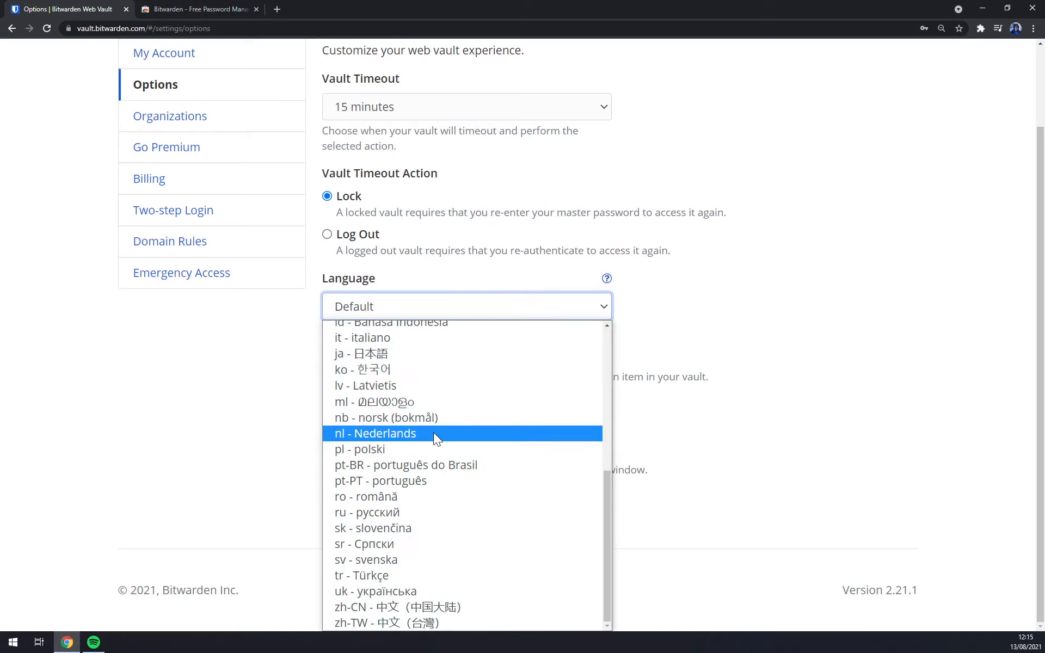
scroll(433, 433, up, 5)
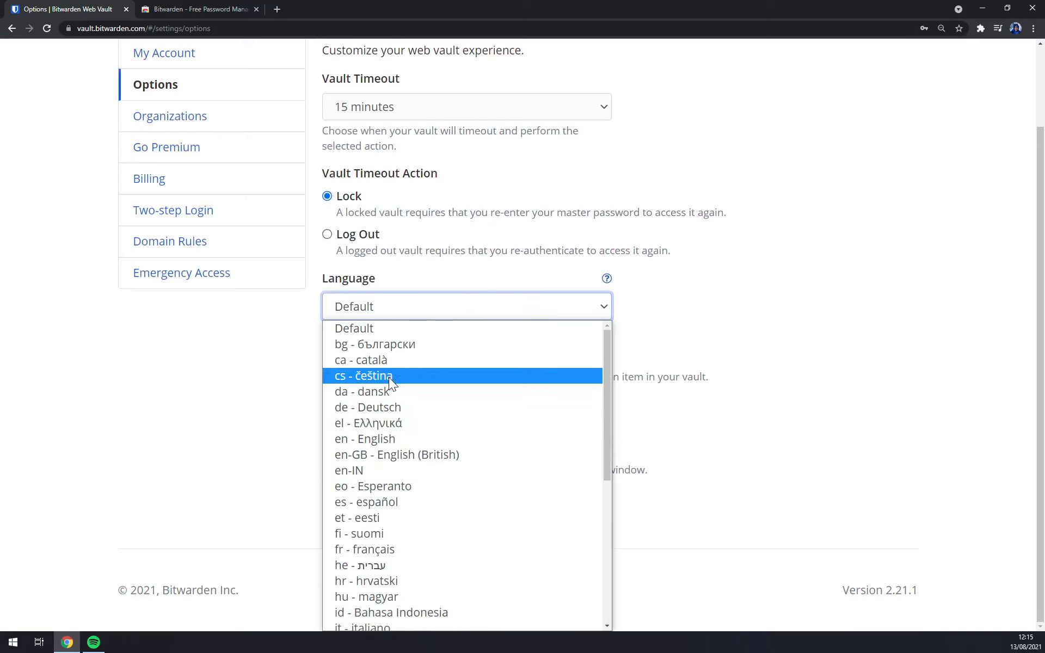
scroll(394, 403, down, 5)
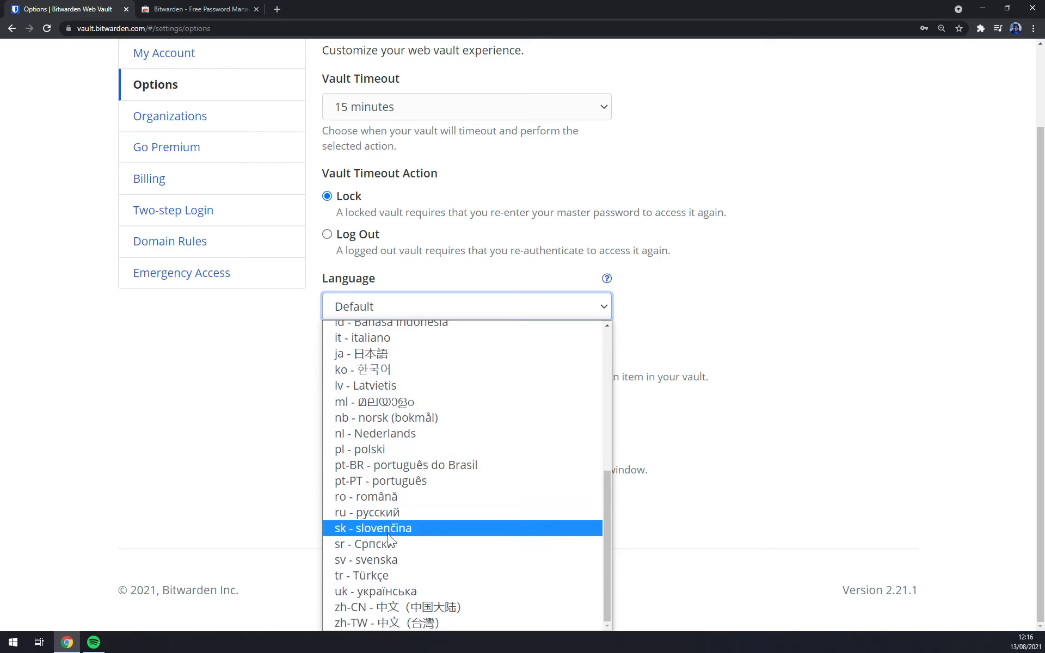
click(155, 450)
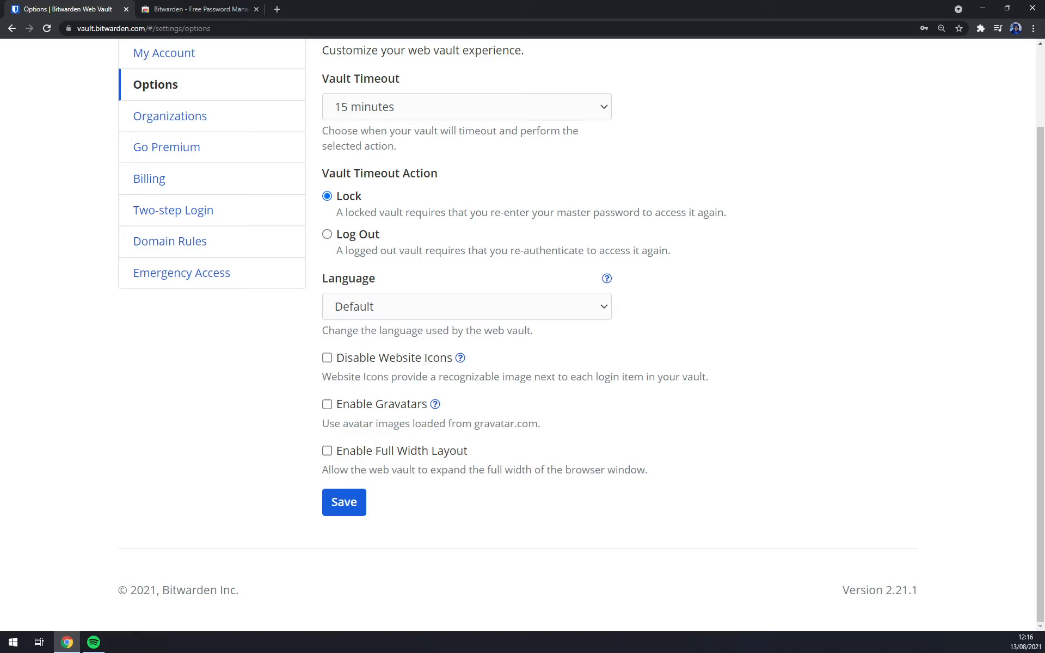
scroll(374, 449, up, 2)
click(165, 217)
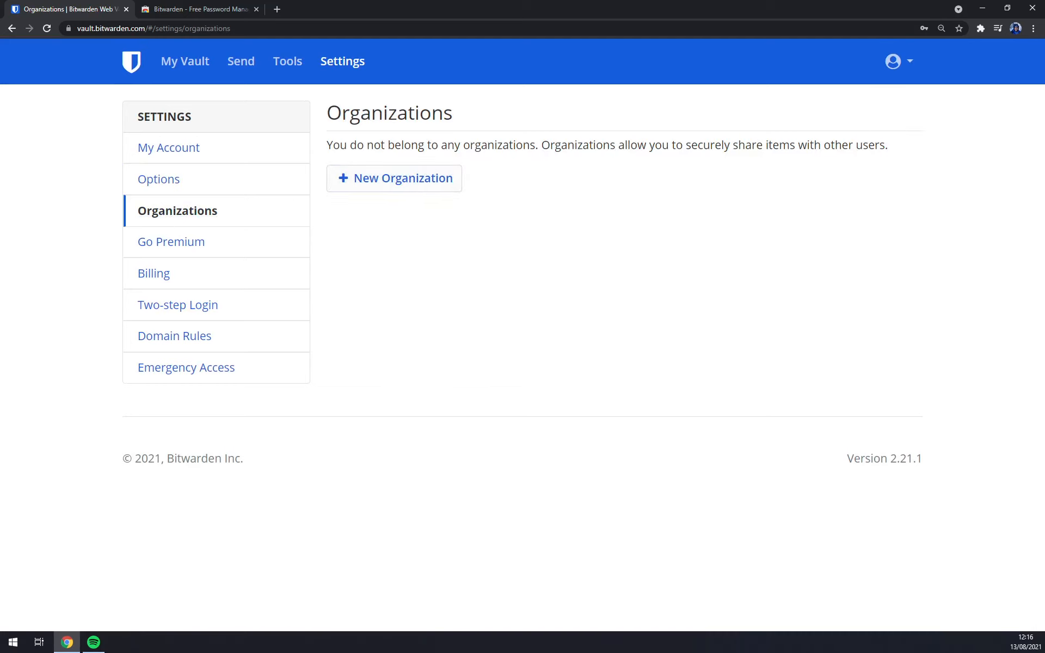
Browse the New Organization plans, select Families, then open the Go Premium page.
click(431, 188)
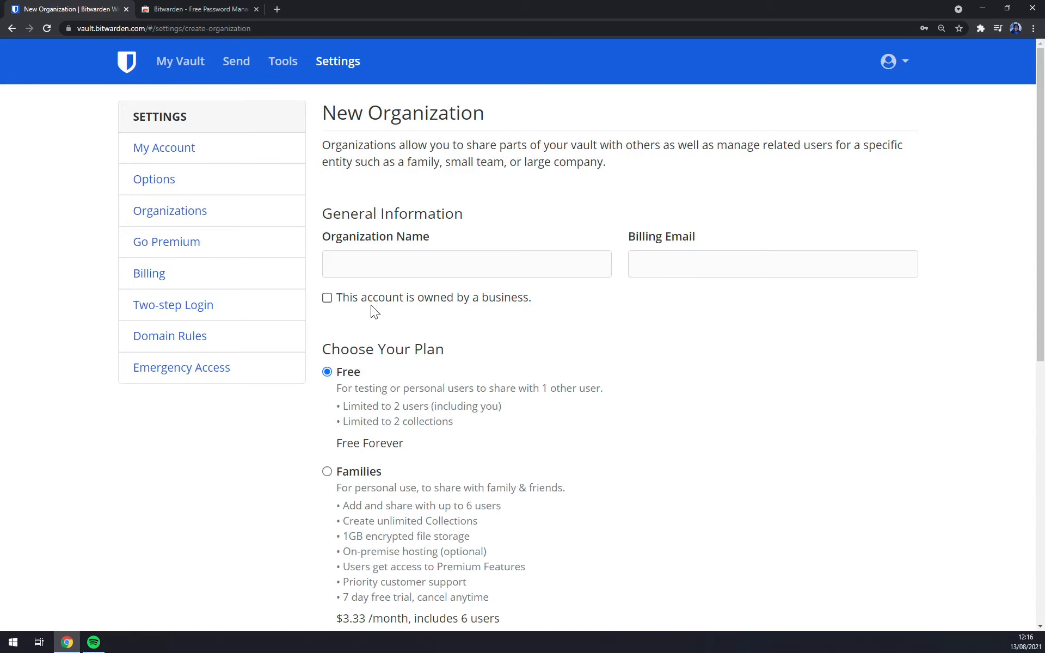
scroll(498, 345, down, 8)
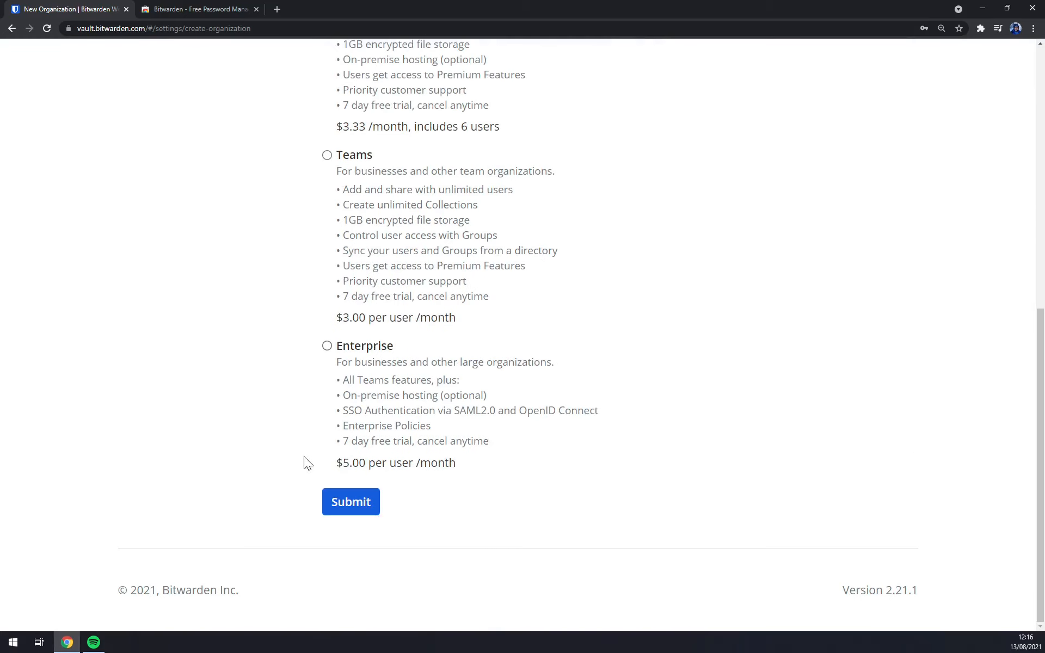
scroll(365, 391, up, 5)
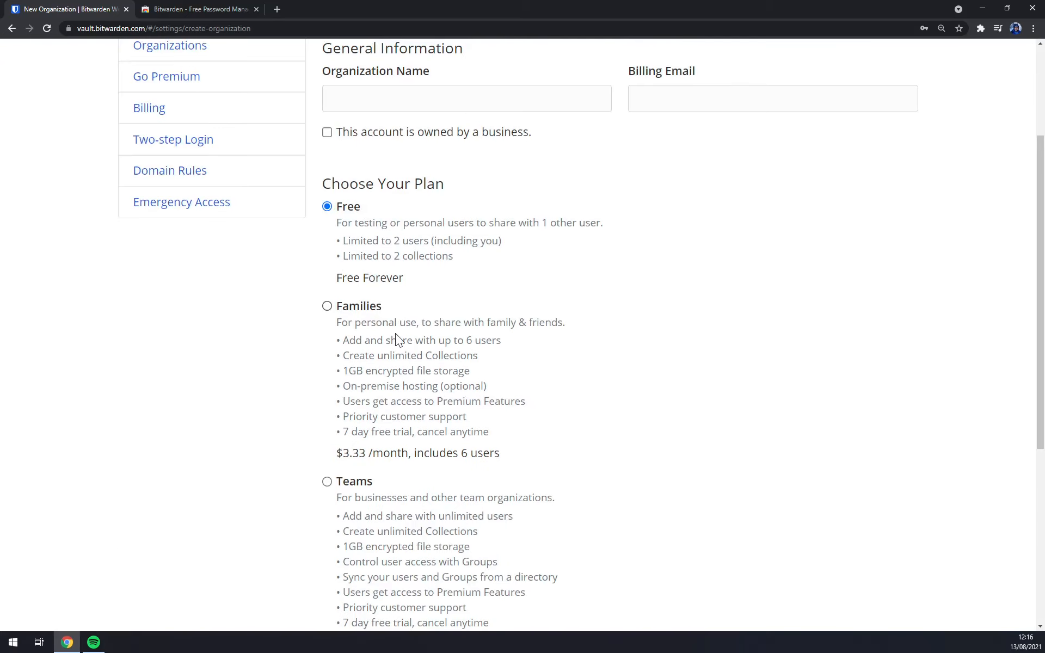
drag(328, 452, 501, 454)
click(500, 454)
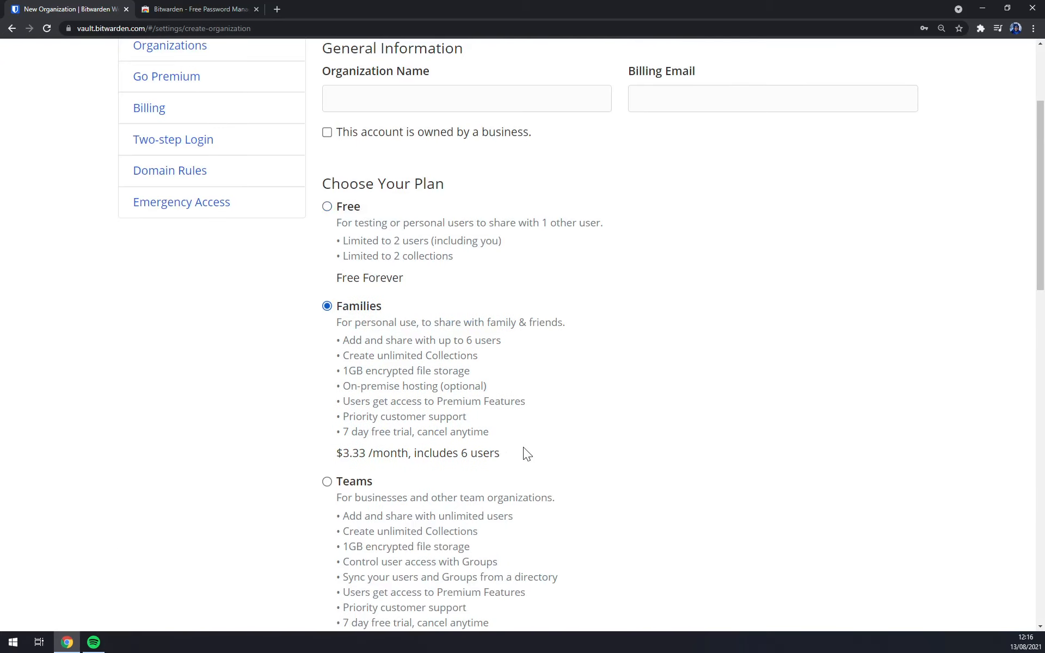
scroll(473, 454, up, 3)
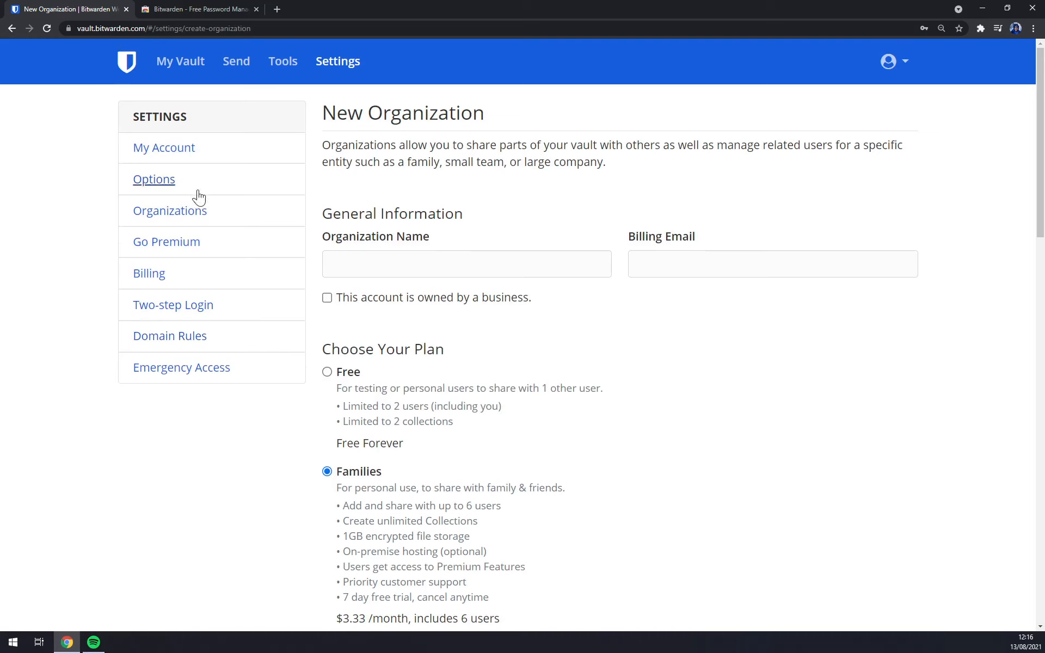
click(180, 239)
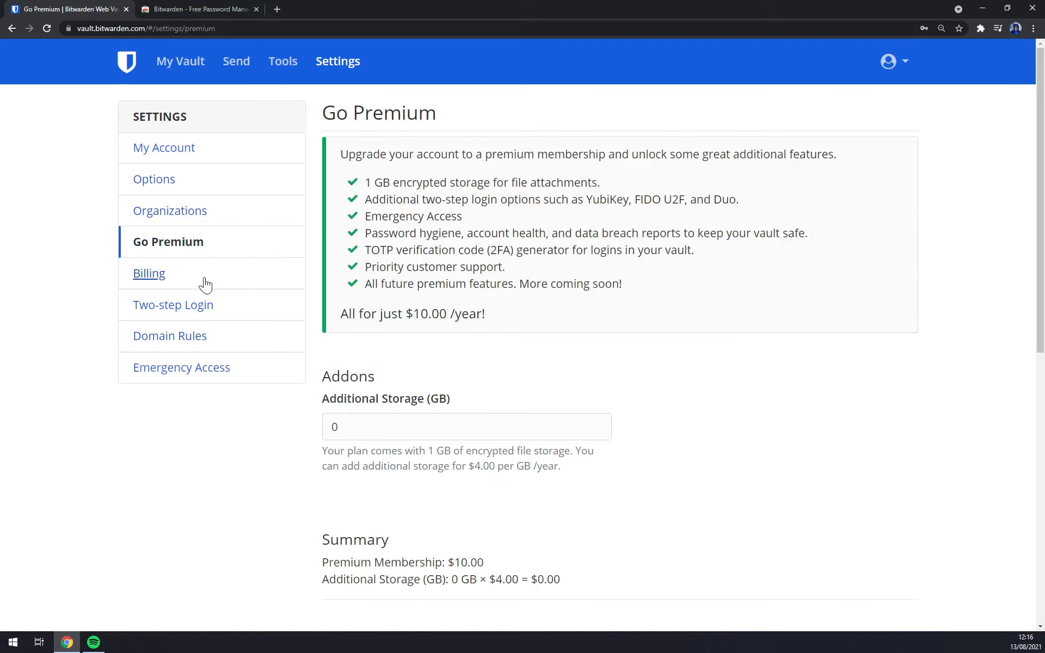
View Billing, Two-step Login, Domain Rules and Emergency Access settings, then return to the empty My Vault.
click(154, 281)
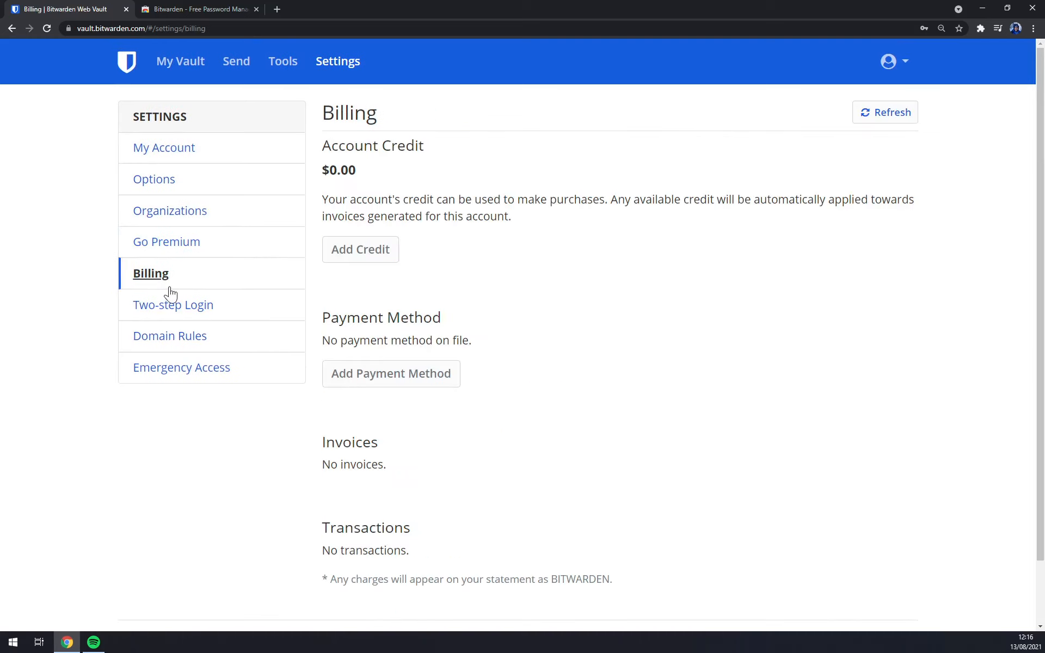
click(178, 333)
click(208, 321)
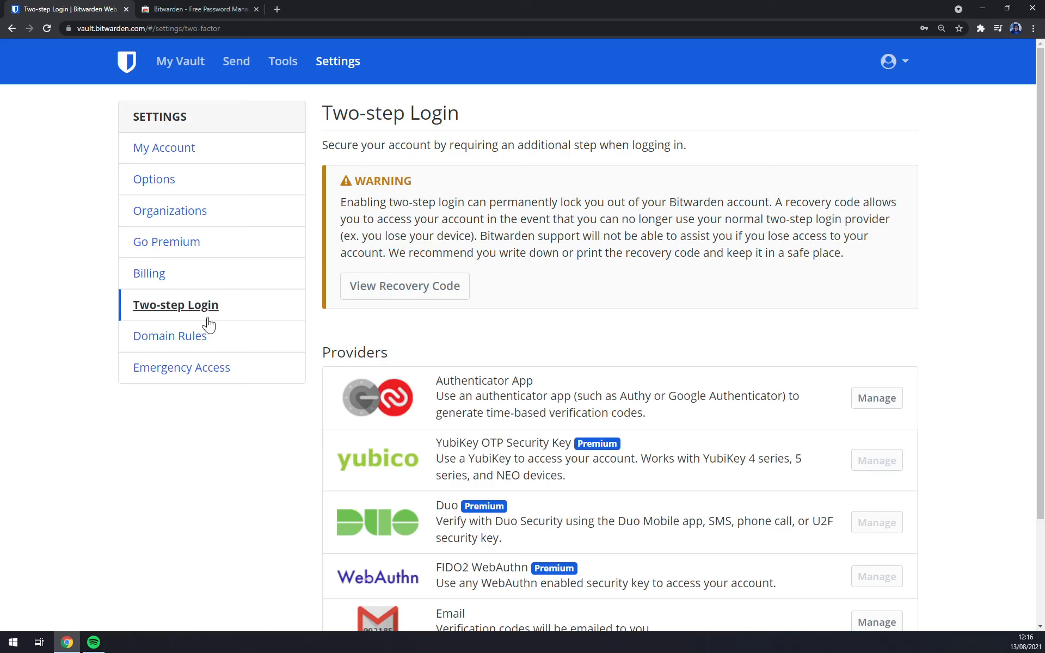
scroll(740, 348, down, 3)
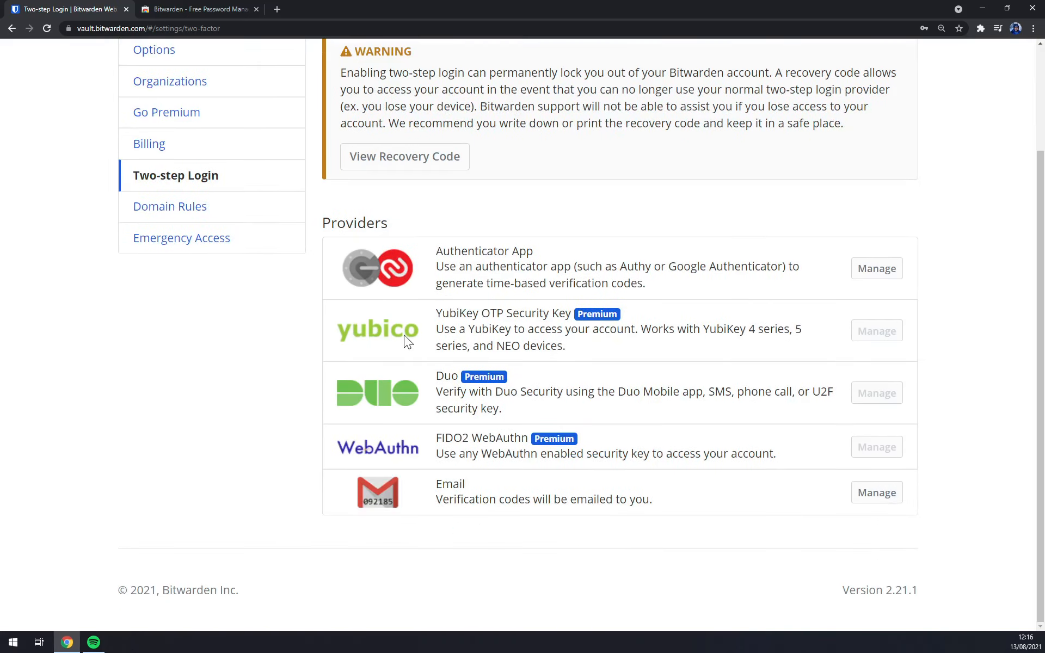
scroll(404, 335, up, 3)
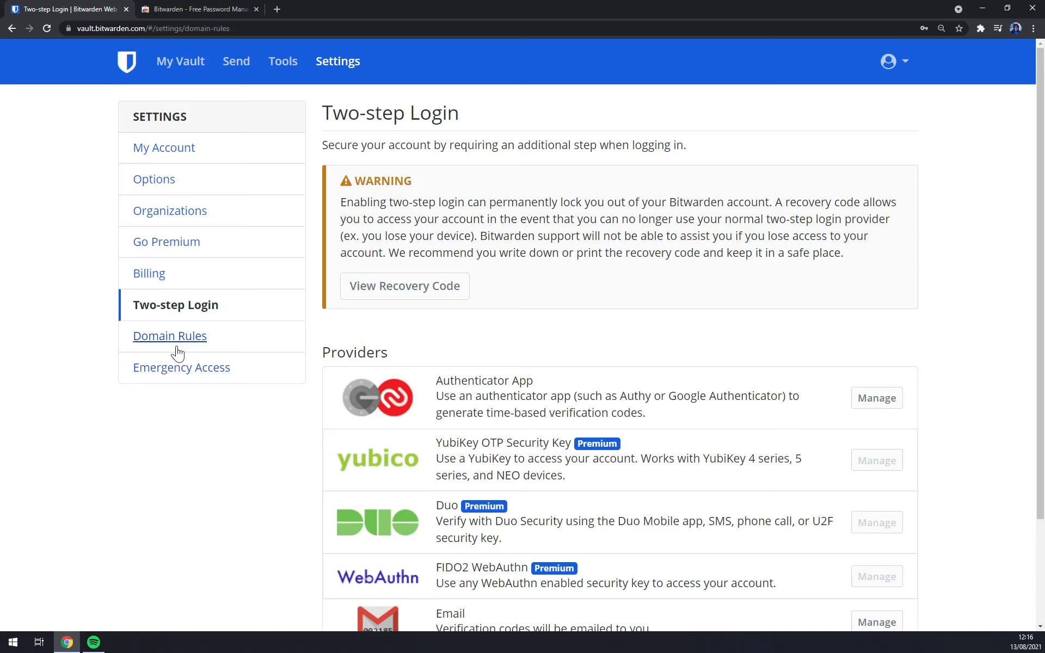
click(215, 337)
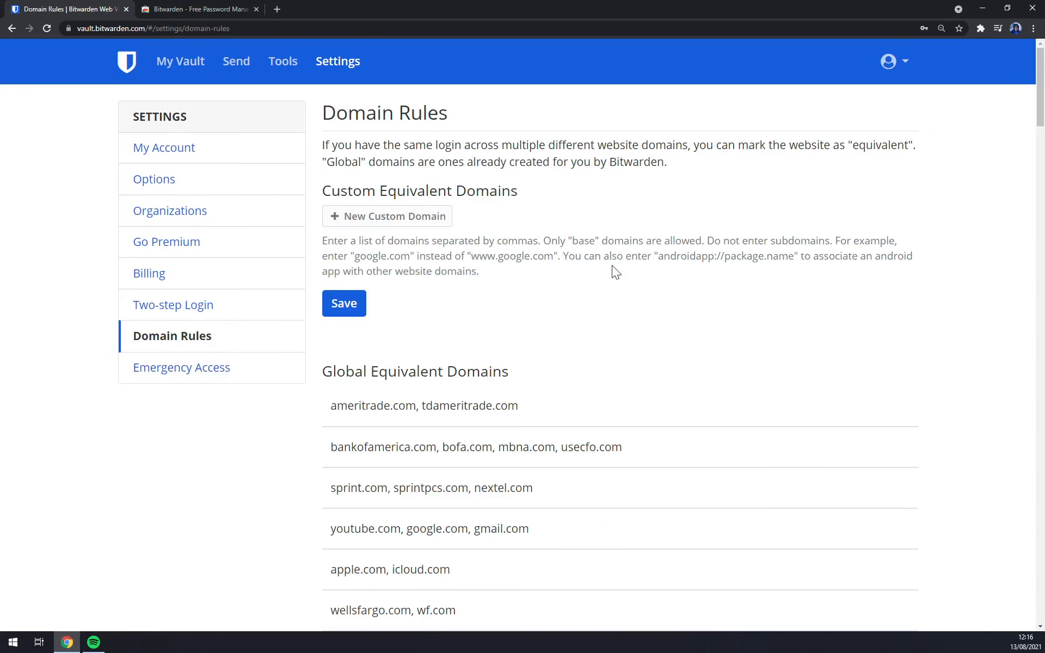
click(213, 368)
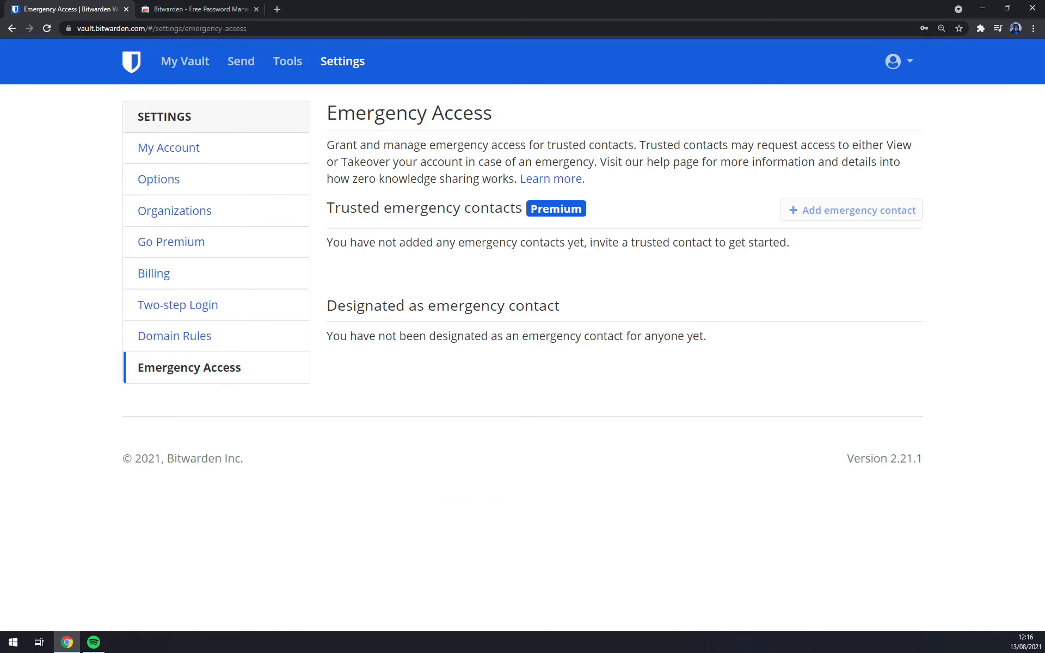
click(183, 61)
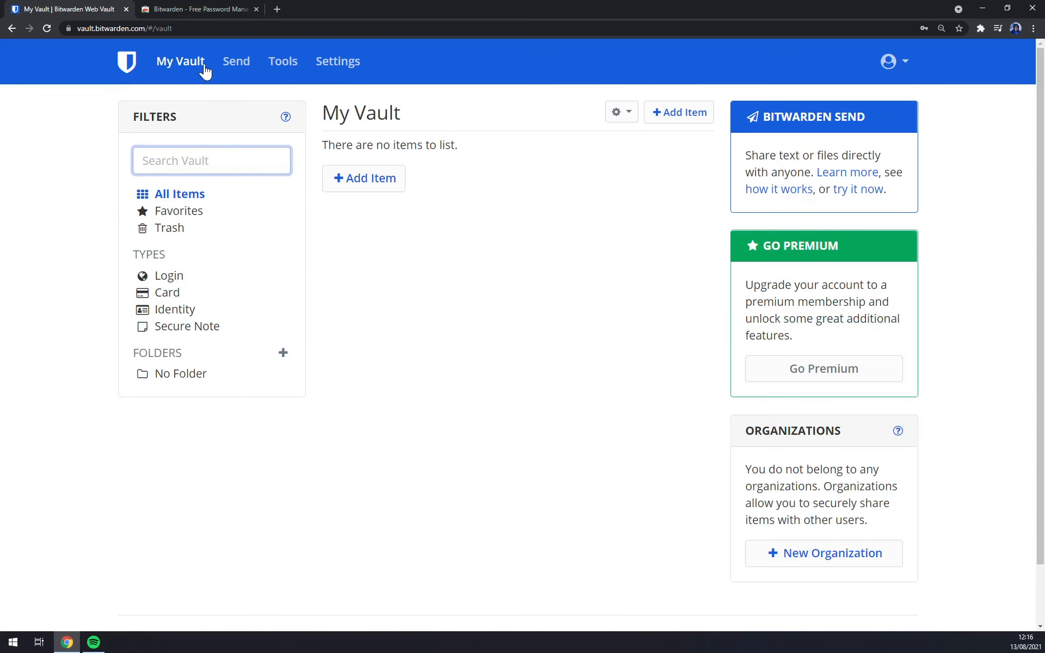
click(178, 61)
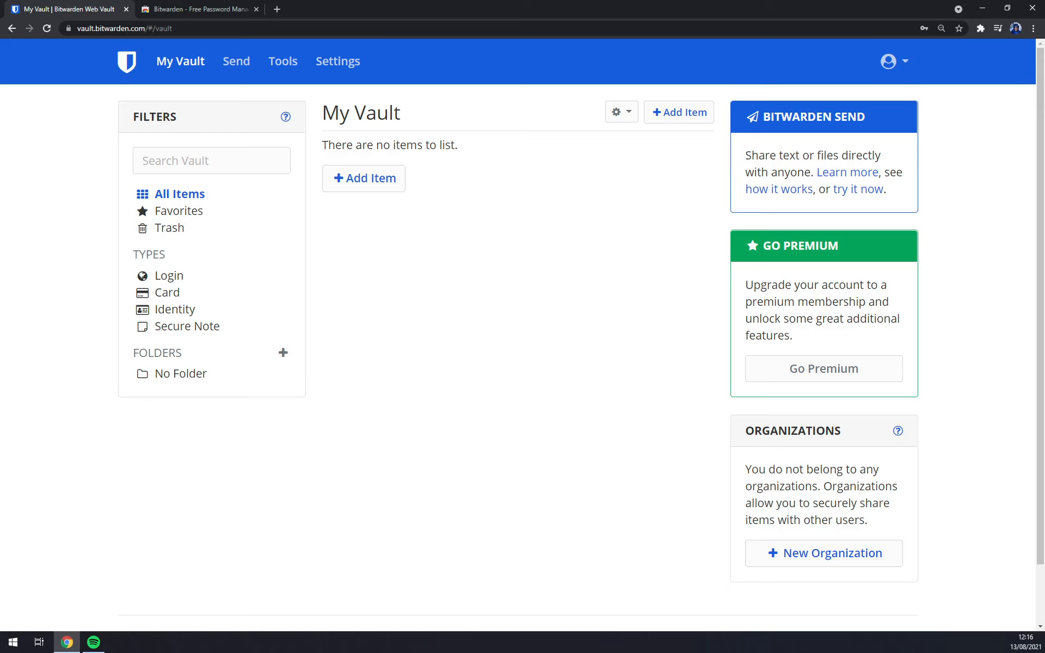
Add a new Login item named Zapier, leaving it without a folder.
click(380, 189)
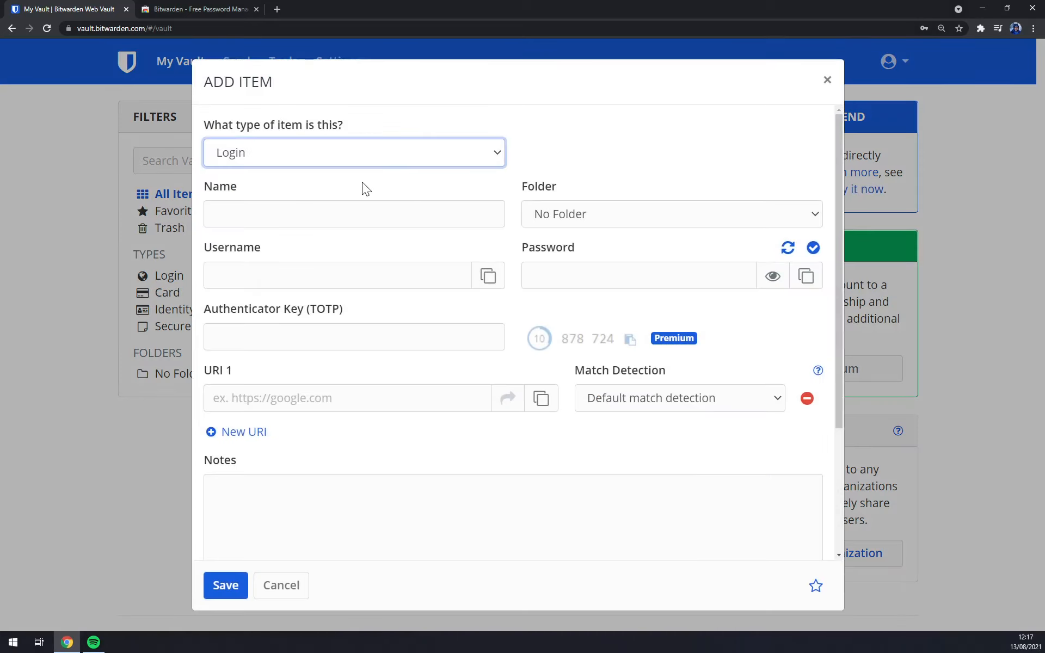
click(313, 154)
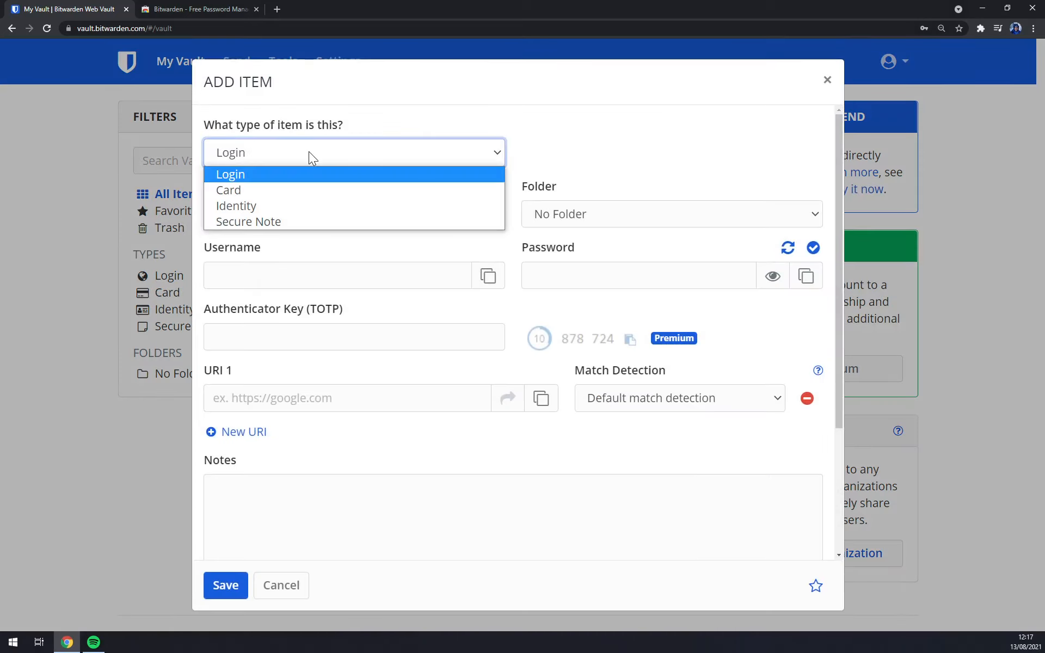
click(225, 177)
click(235, 214)
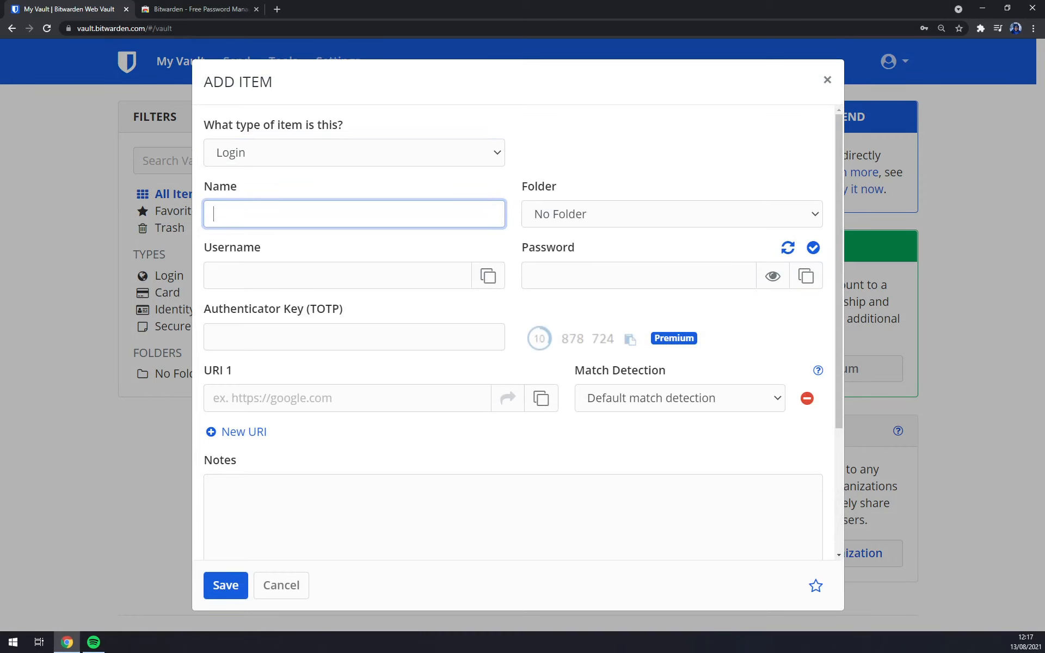
text(Zapier)
click(749, 214)
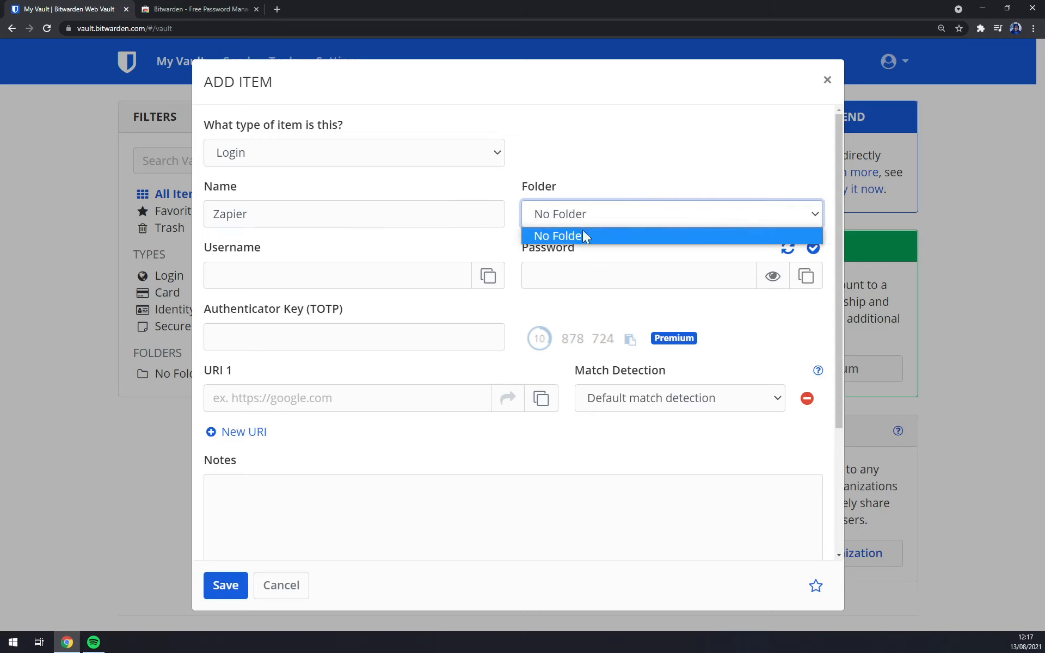
click(558, 233)
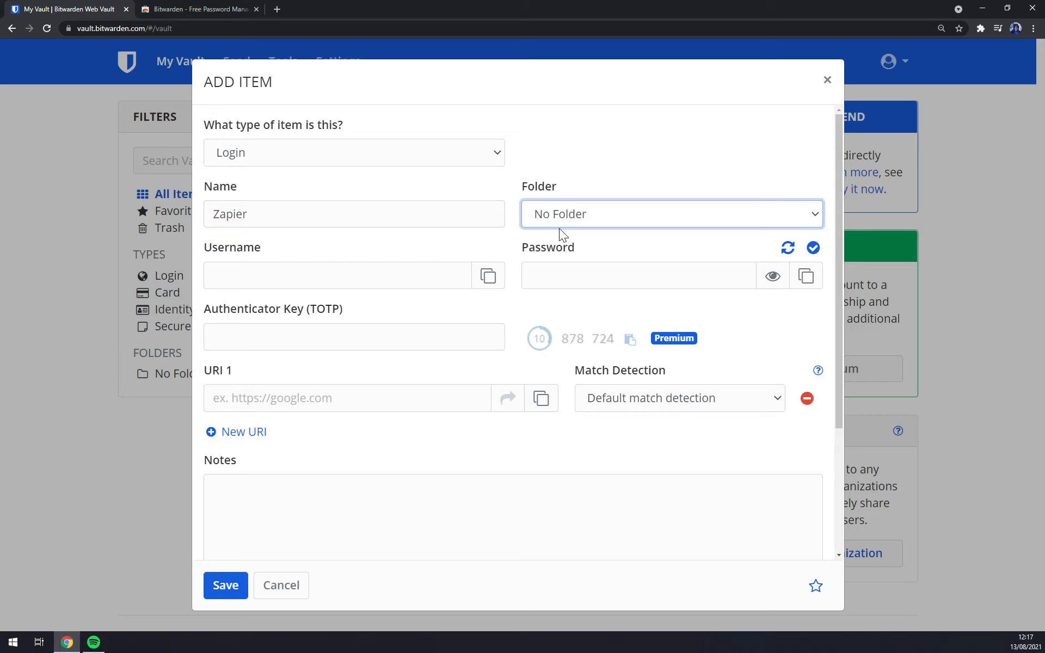
Enter the account e-mail address as the login's username.
click(302, 270)
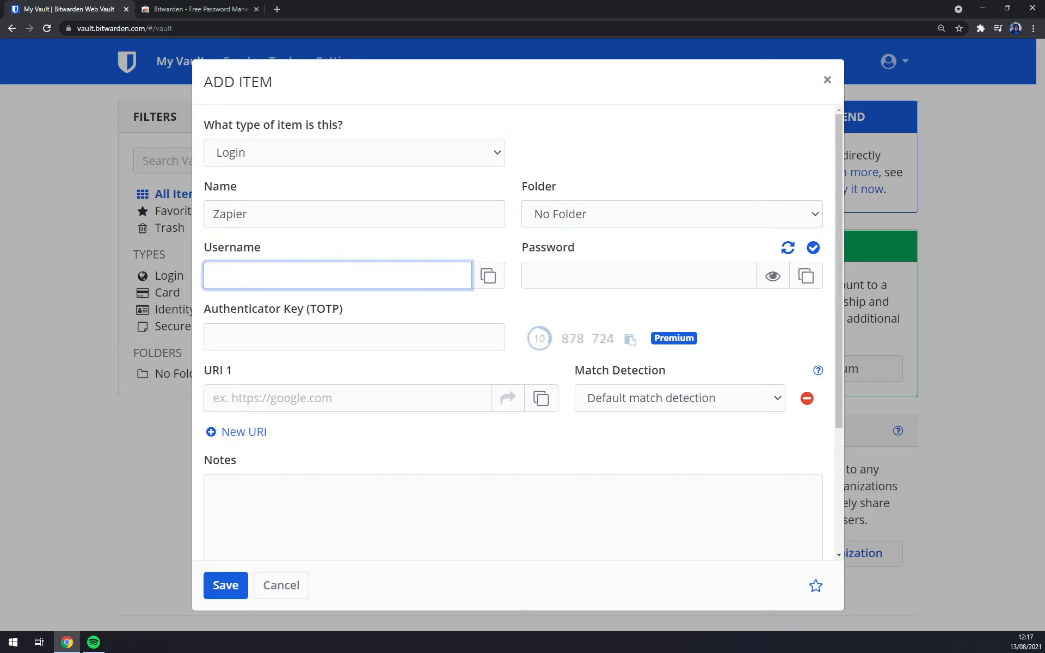
click(488, 283)
key(shift+Tab)
text(zapier.com)
key(Tab)
key(Tab)
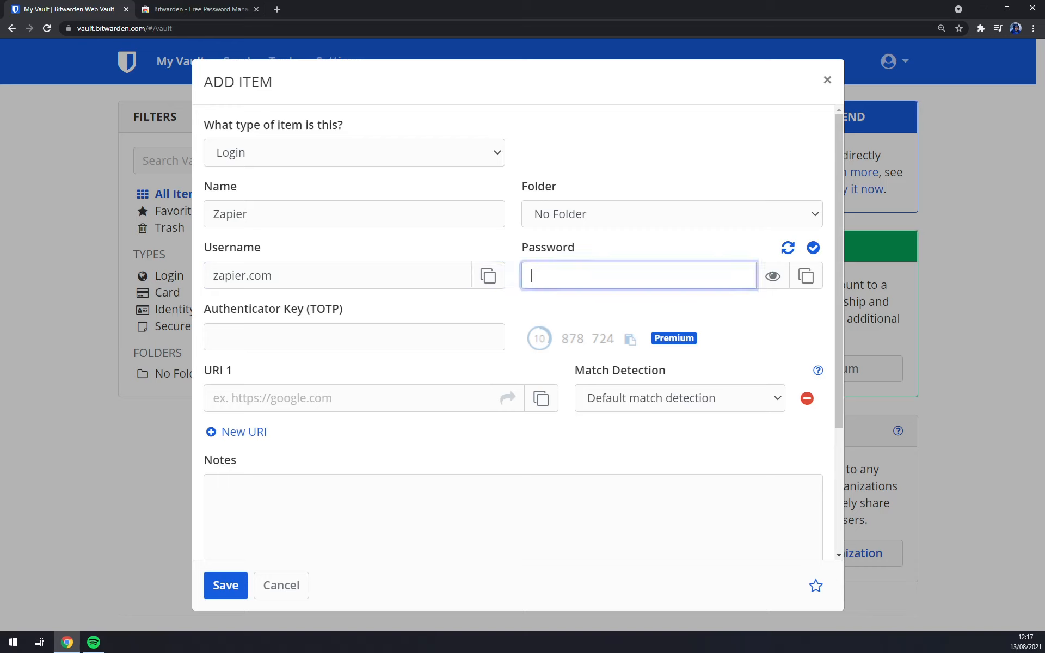
key(shift+Tab)
key(shift+Tab)
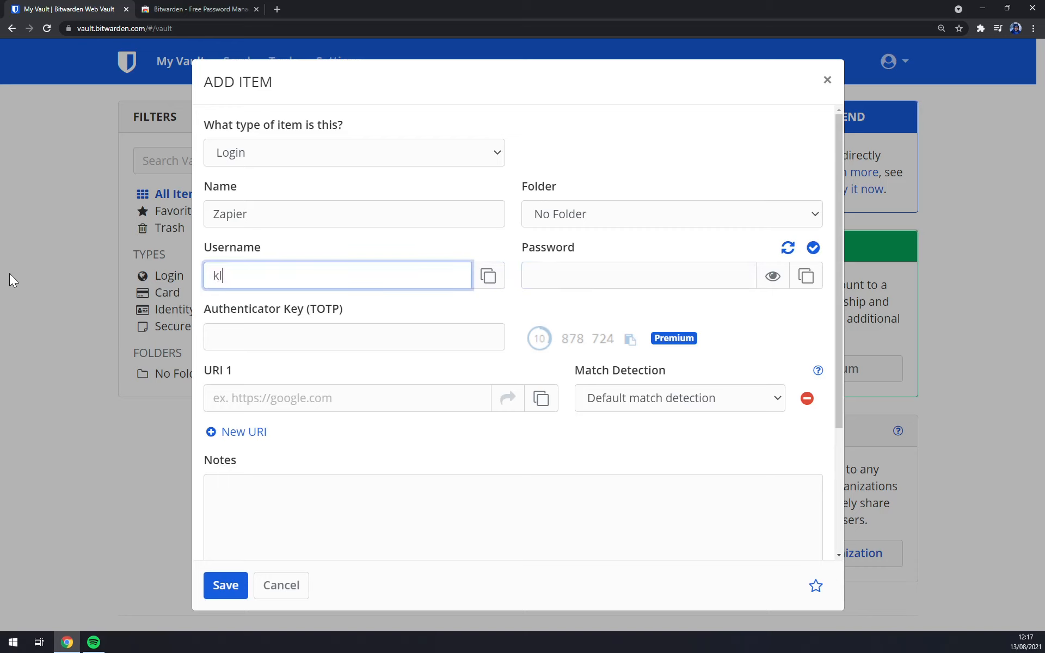
text(om)
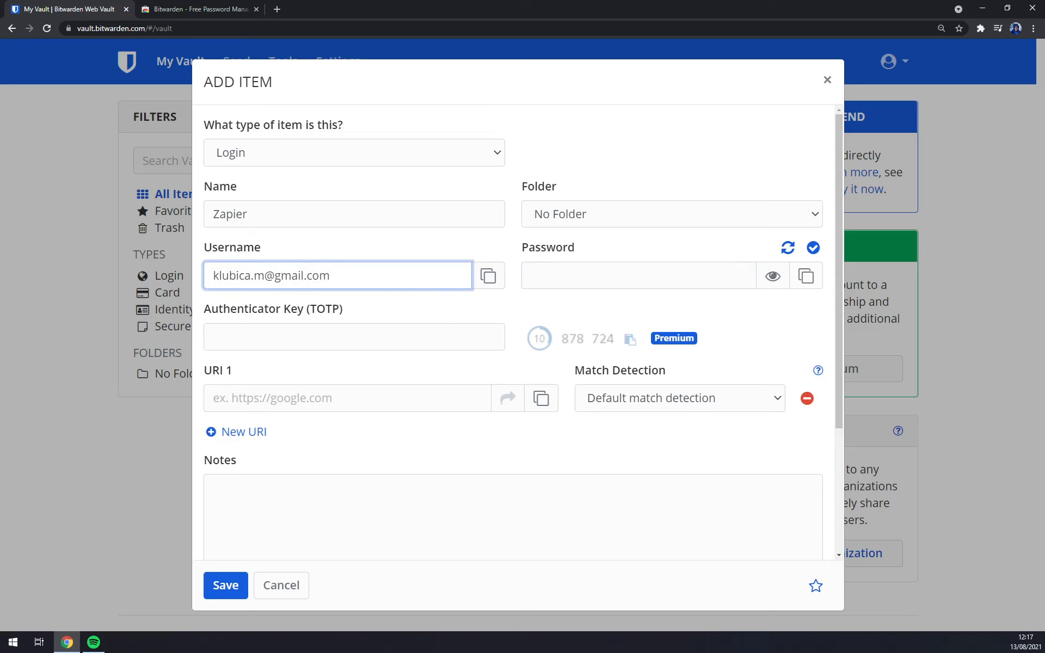
Fill in the login's password.
click(528, 275)
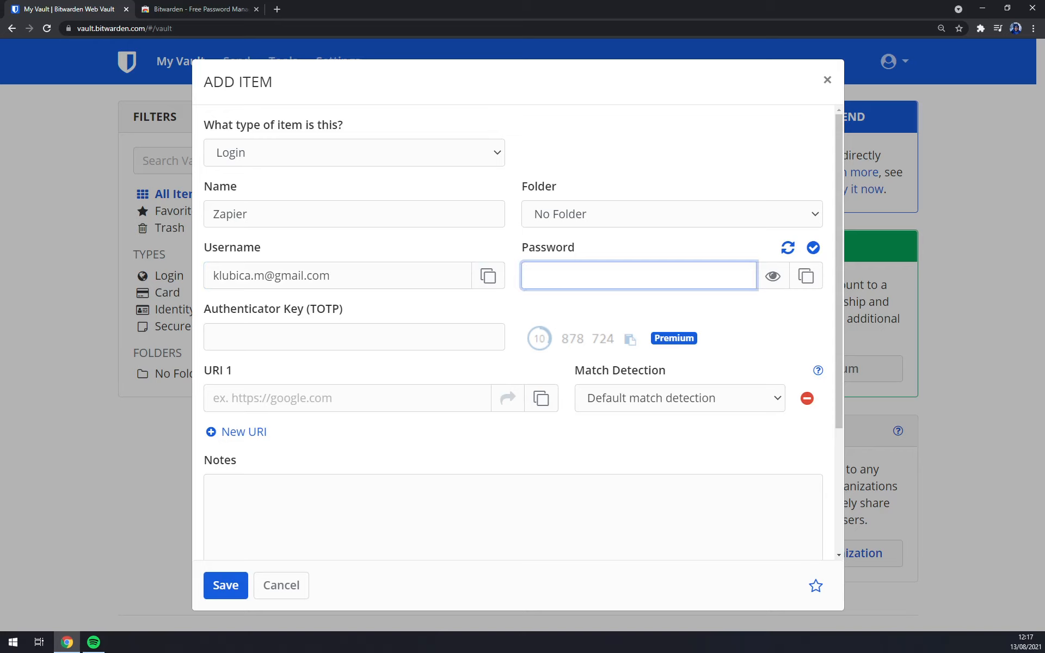
text(•••••••••••)
click(333, 338)
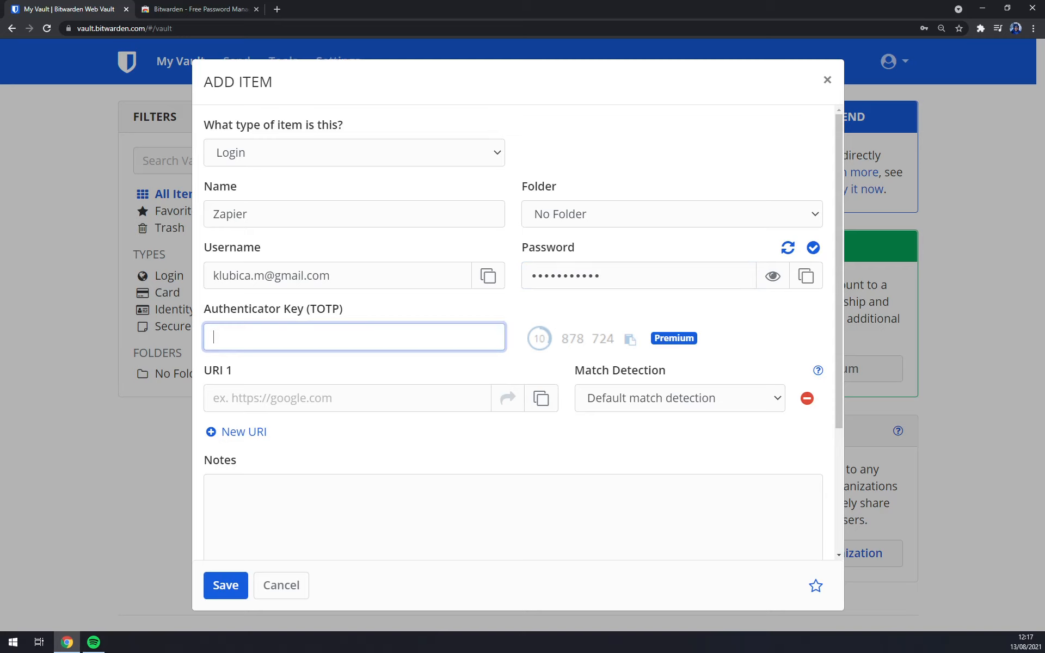
click(319, 320)
click(344, 407)
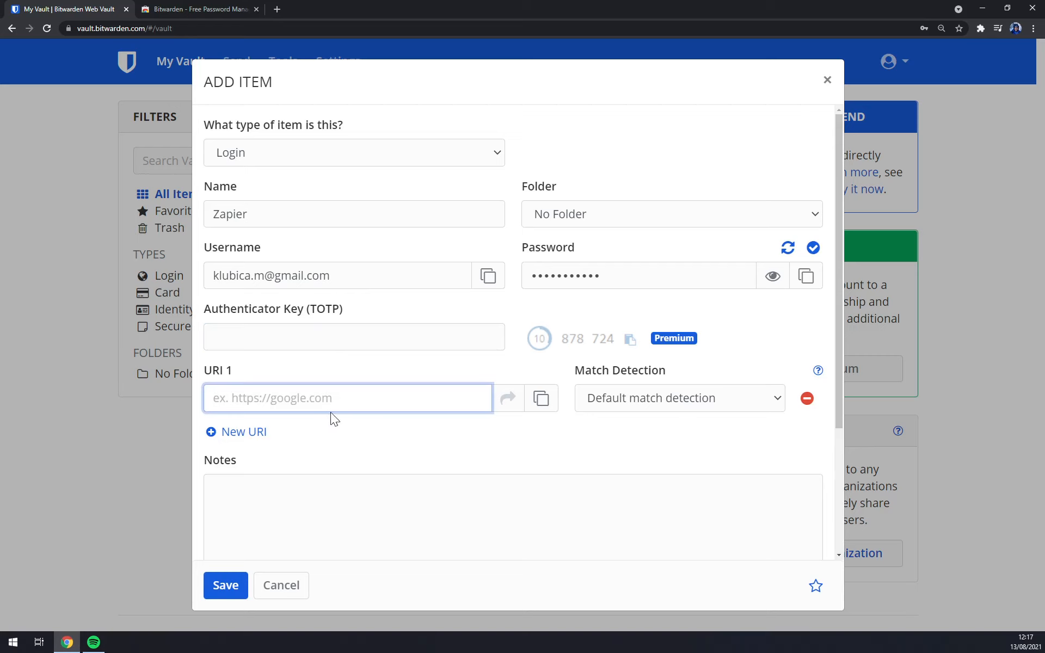
Set URI 1 to zapier.com, rename the item to zapier.com, and save it.
scroll(693, 245, down, 3)
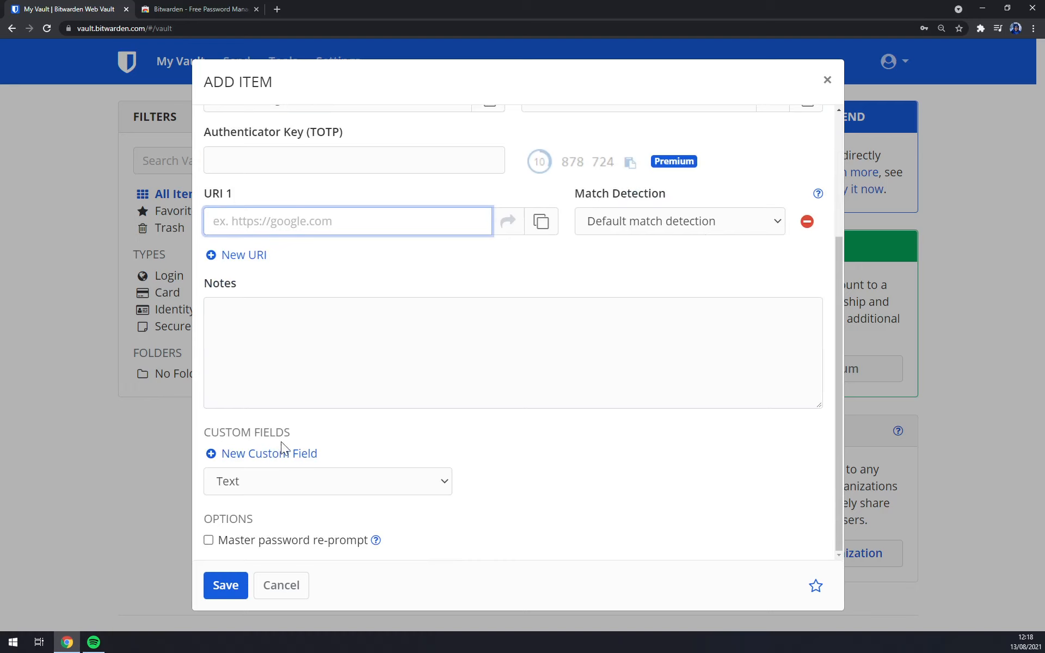
scroll(345, 464, up, 3)
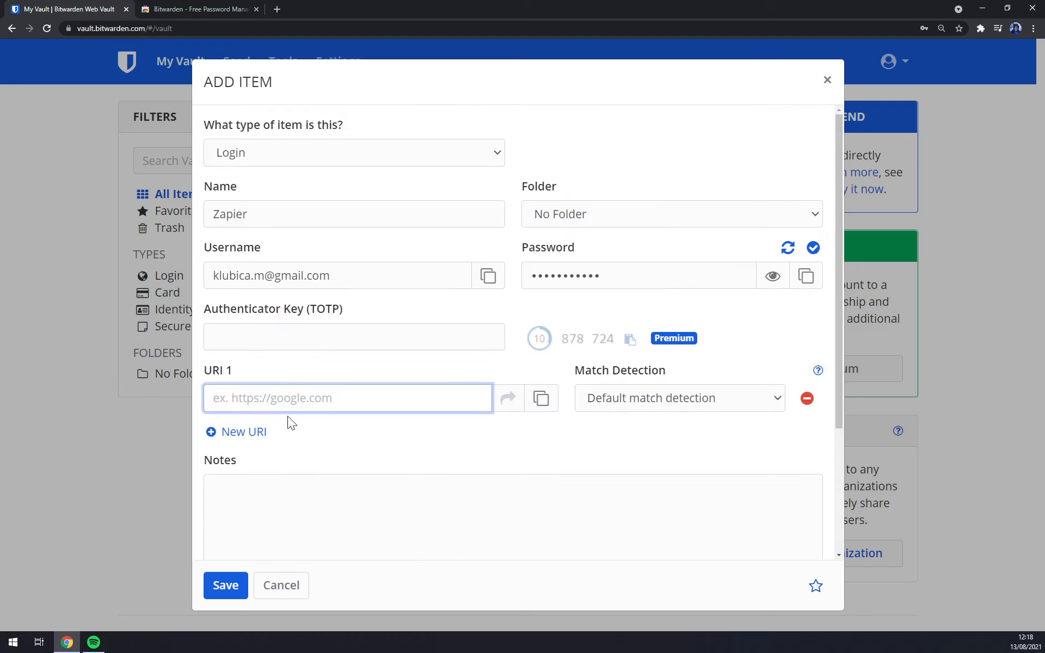
text(zapier.-)
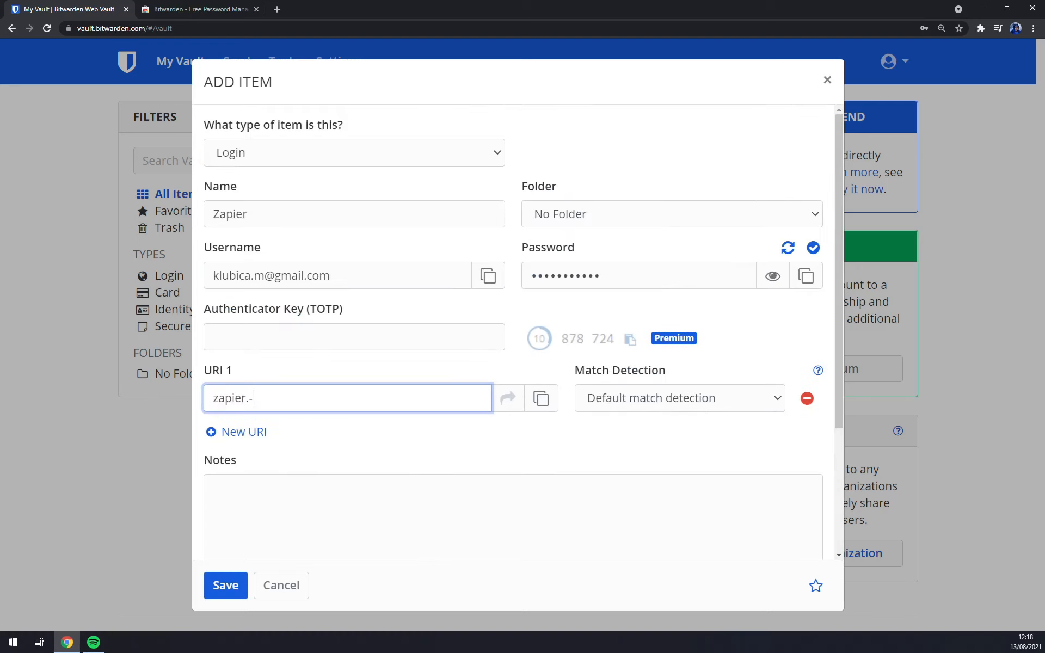
text(com)
click(253, 214)
key(BackSpace)
key(BackSpace)
key(BackSpace)
key(BackSpace)
key(BackSpace)
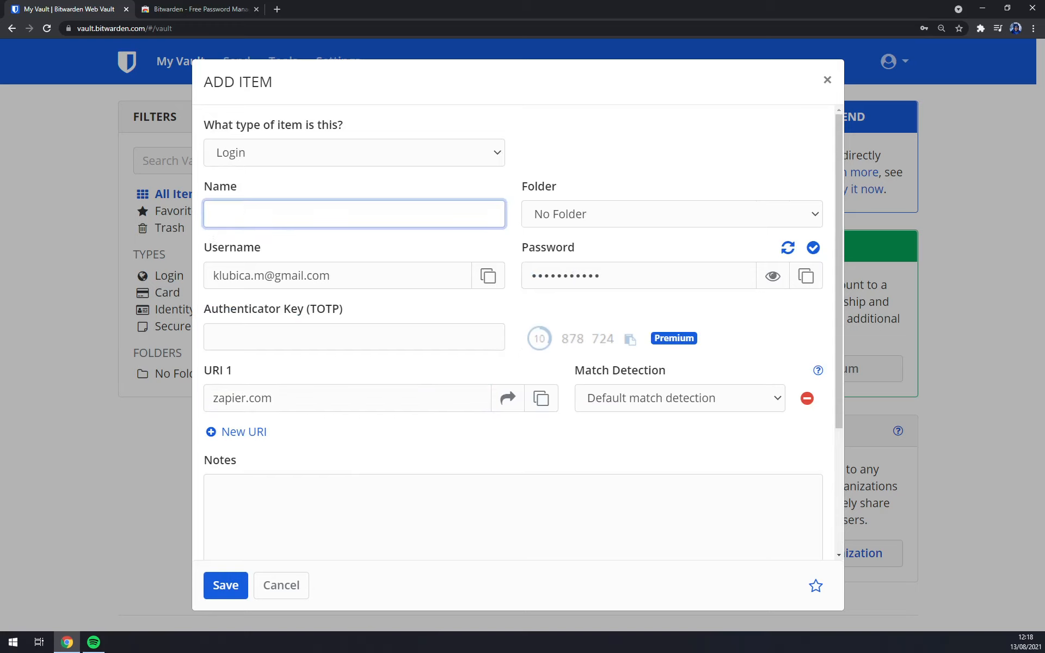
text(zapier.com)
scroll(342, 207, down, 3)
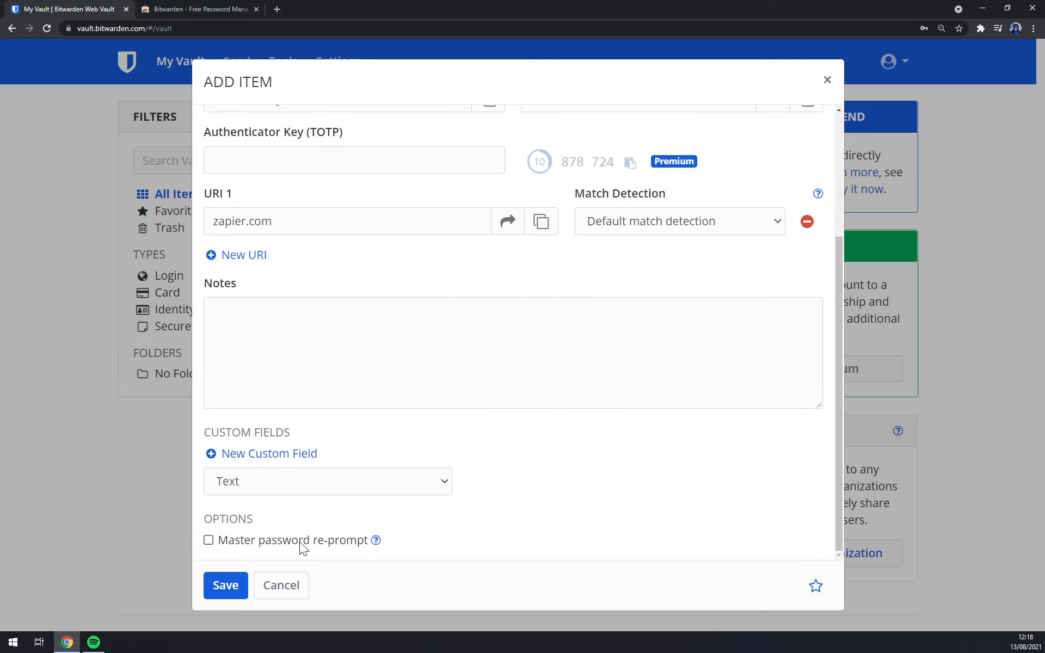
click(227, 587)
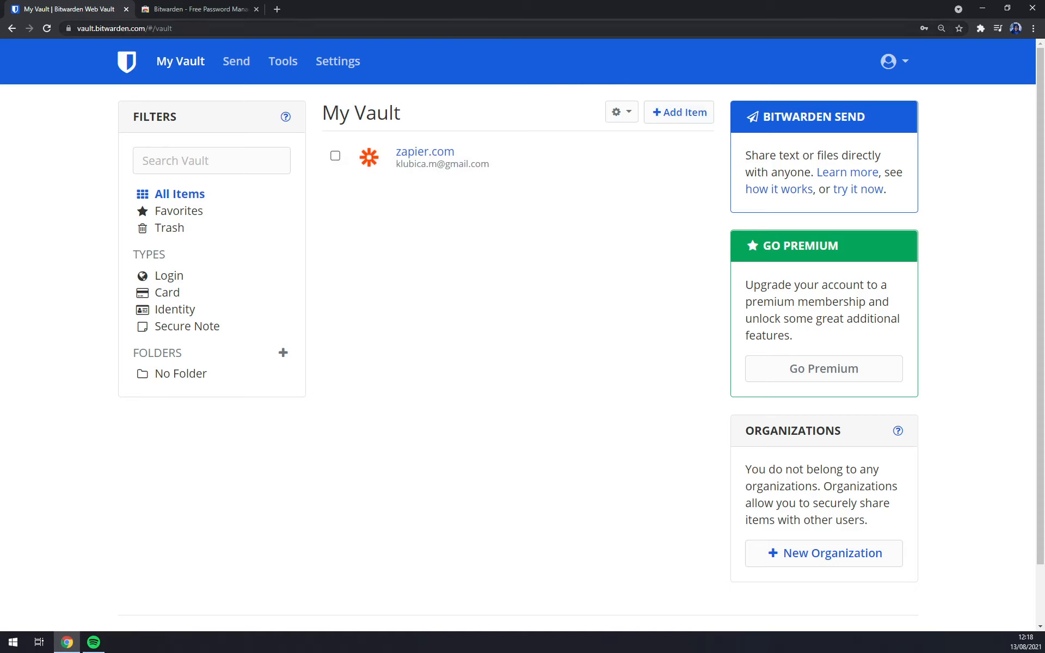
Switch to the Chrome Web Store tab showing the Bitwarden extension listing.
click(182, 8)
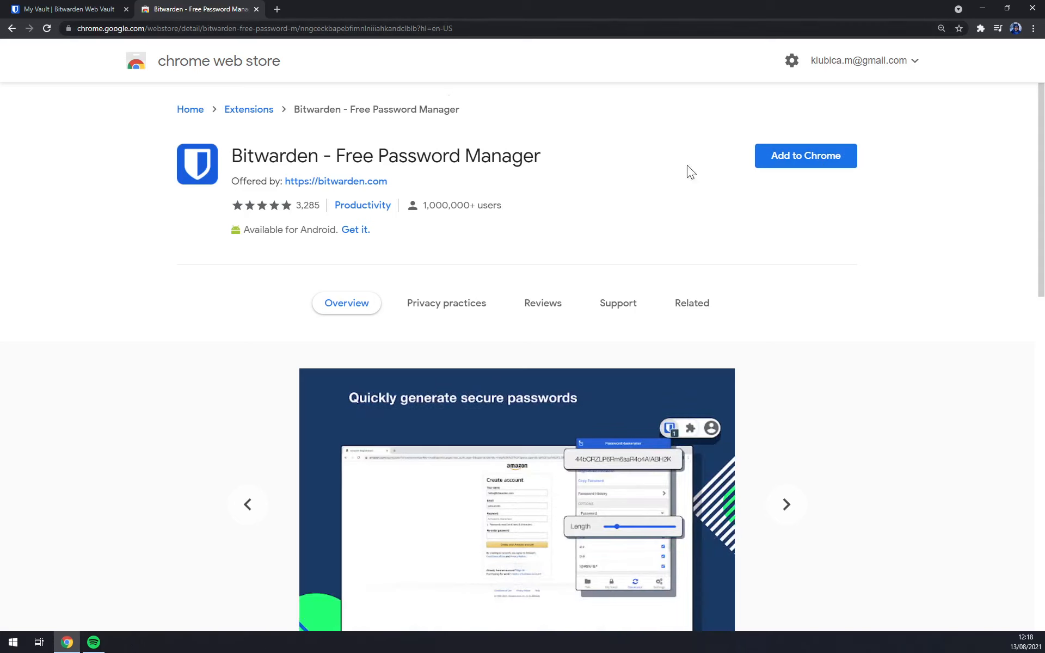
Add the Bitwarden - Free Password Manager extension to Chrome and confirm the install.
drag(231, 159, 506, 158)
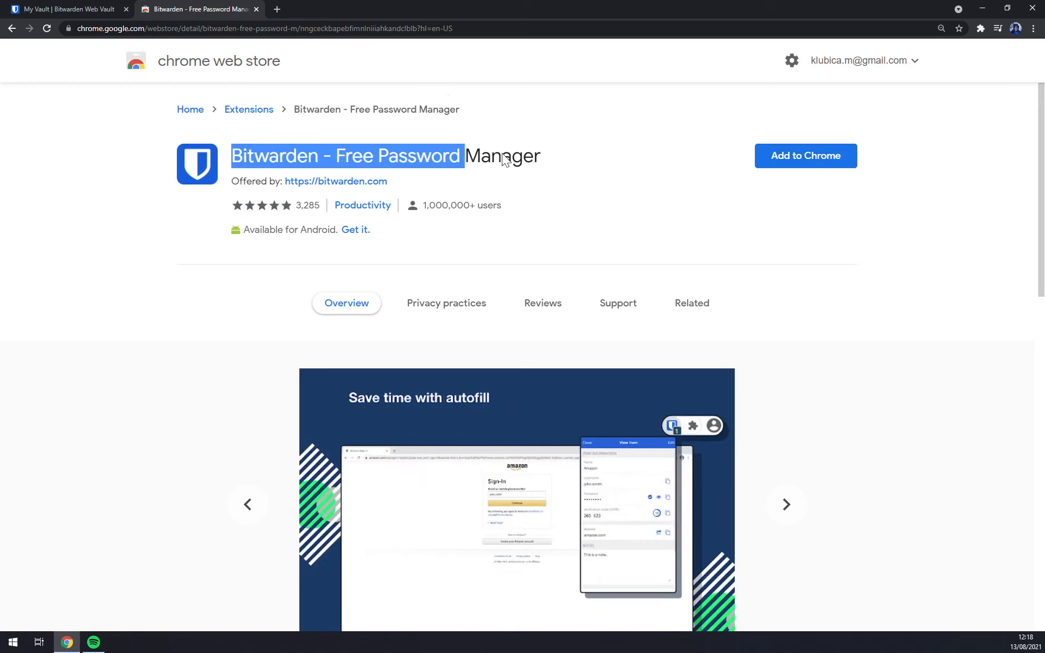
click(563, 151)
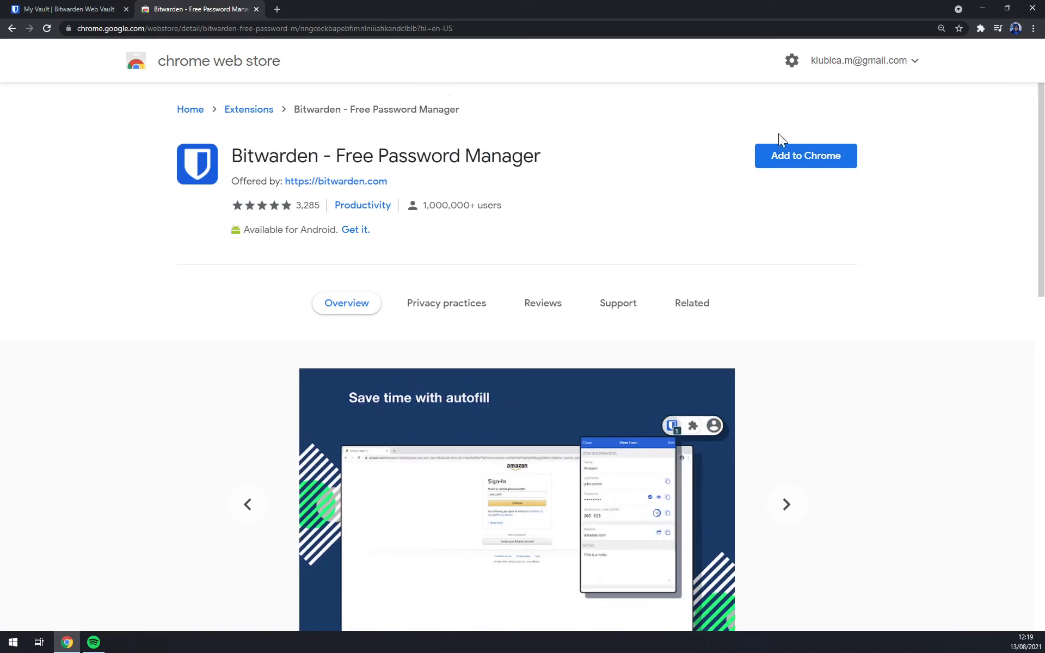
click(788, 156)
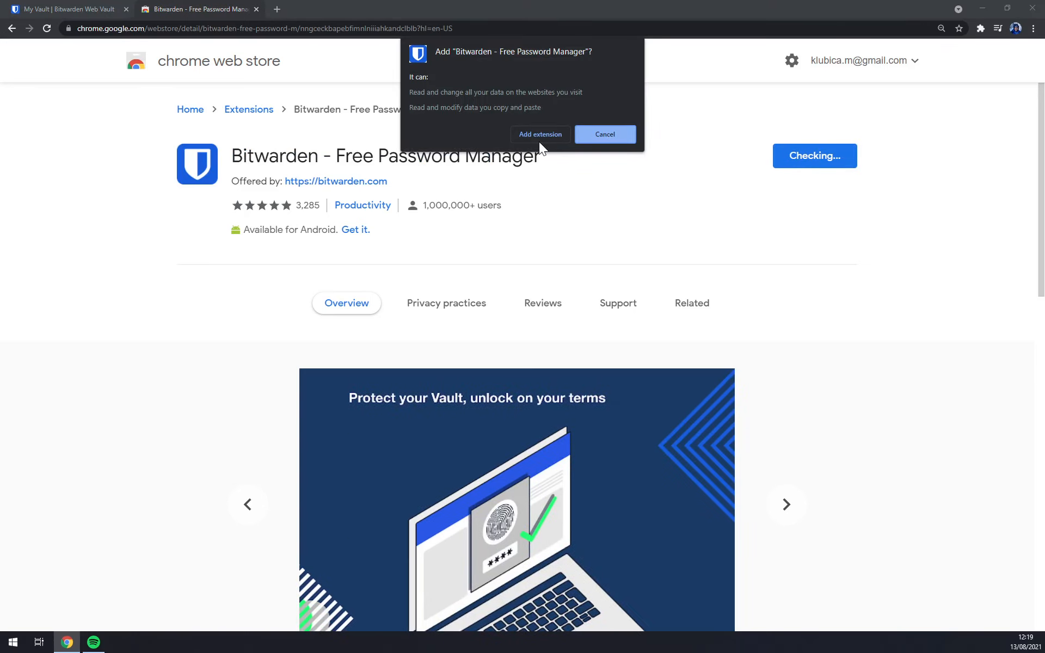
click(539, 137)
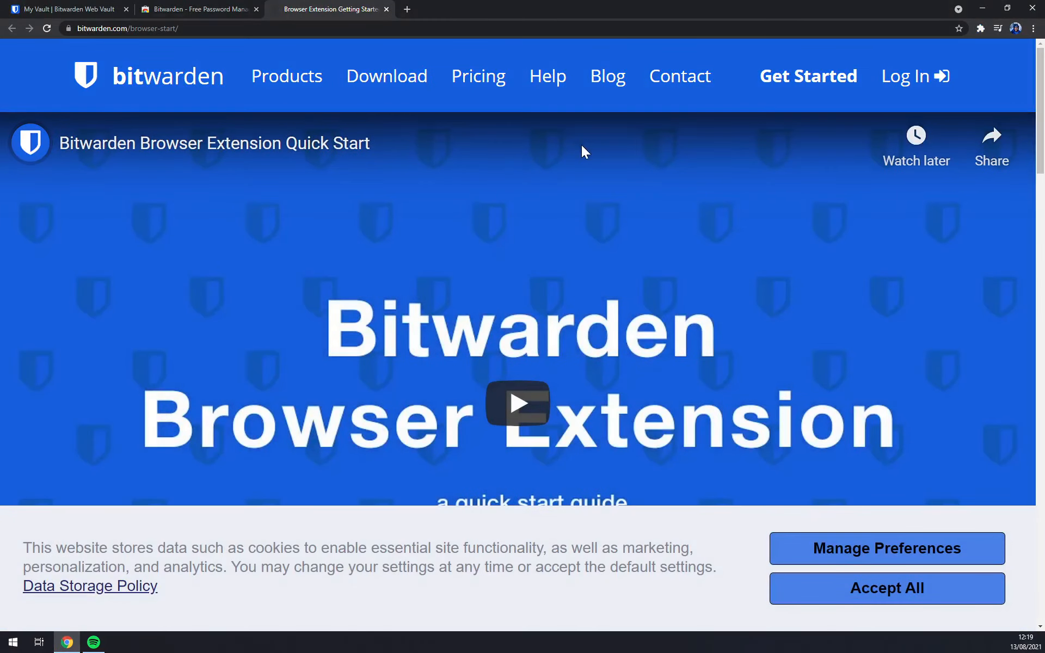
Open the Bitwarden extension's login, fill the saved account e-mail, then re-maximize Chrome.
click(978, 25)
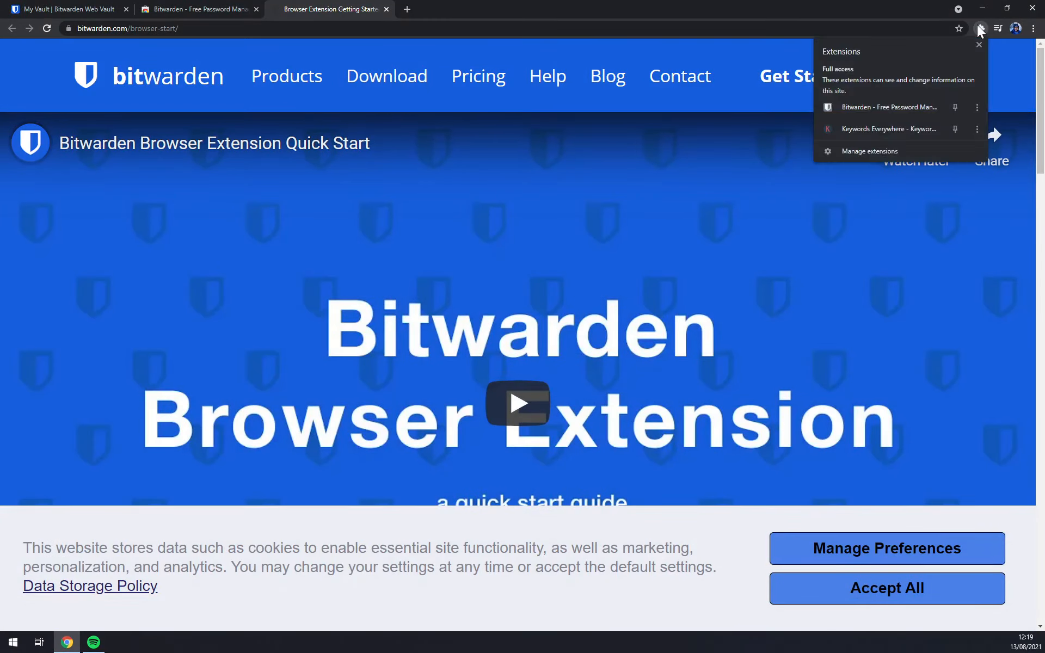
click(864, 113)
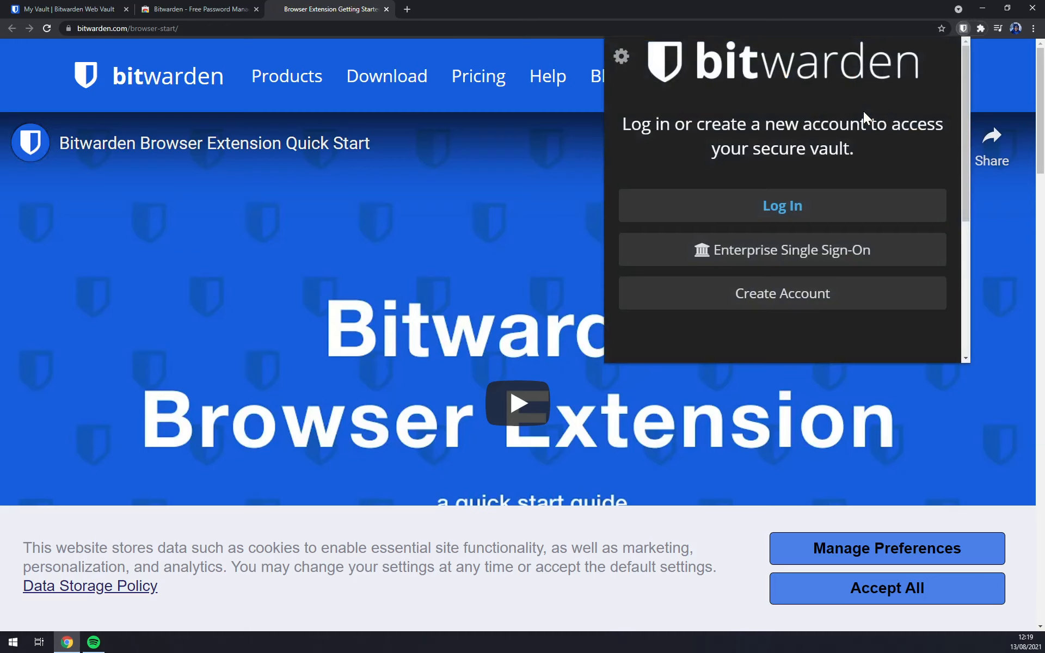
click(782, 209)
click(684, 146)
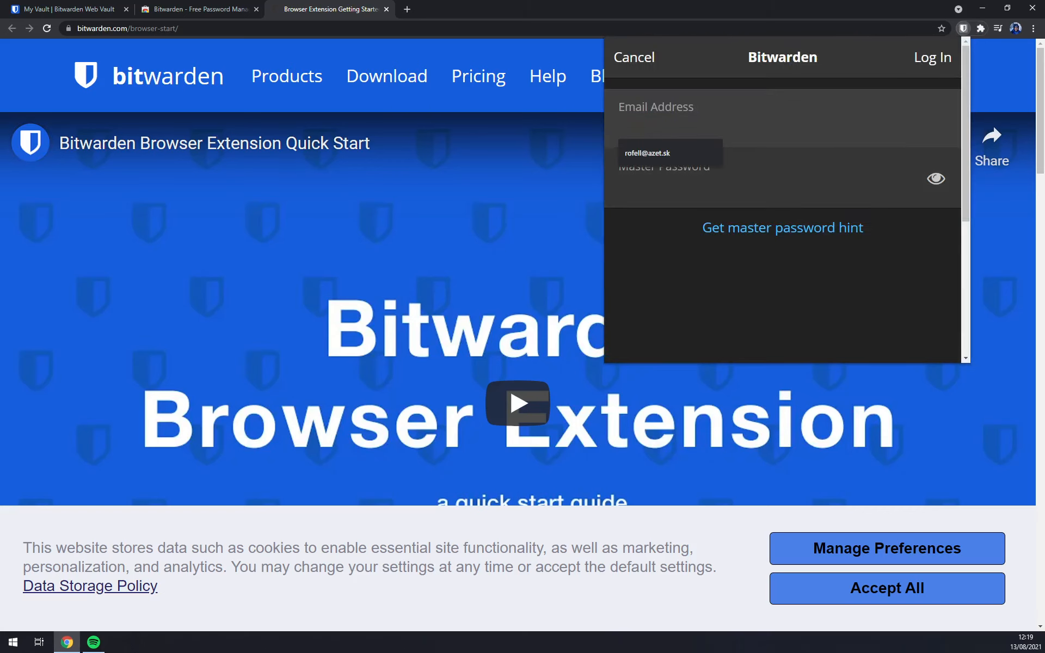
click(679, 155)
click(679, 184)
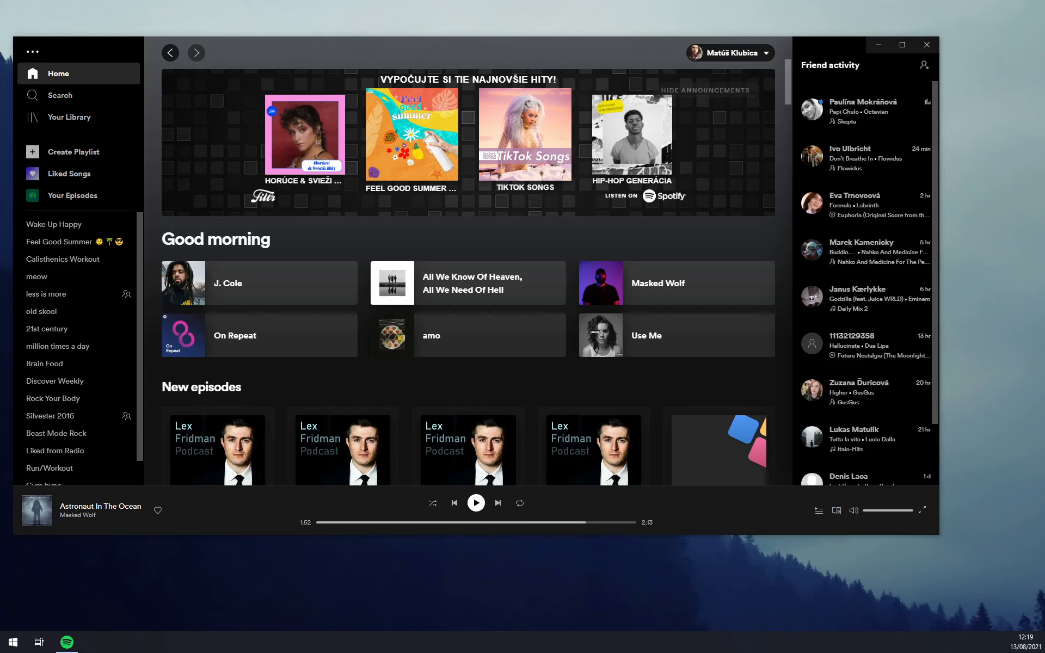
drag(0, 168, 446, 2)
View the saved zapier.com login in the Bitwarden extension's vault, then start entering zapier.com/ in Chrome.
click(978, 29)
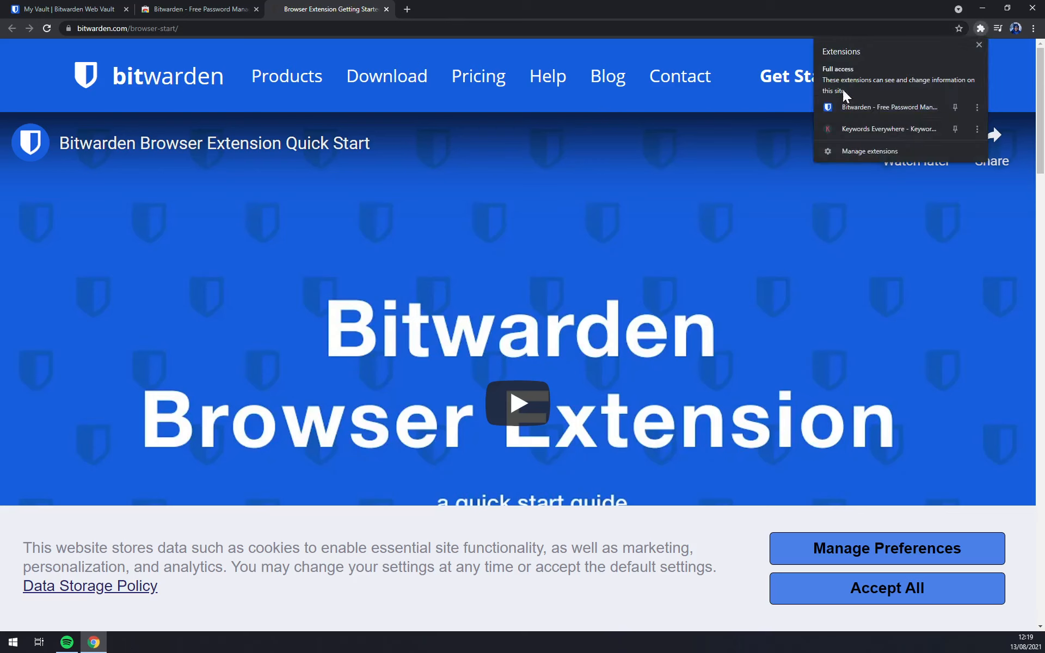
click(840, 105)
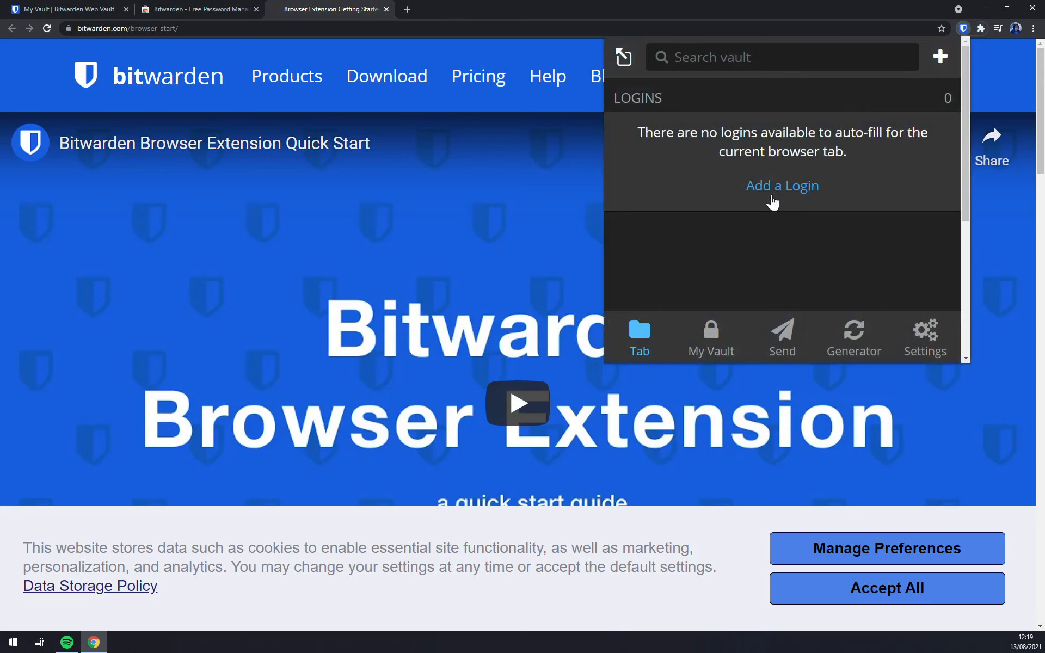
click(725, 330)
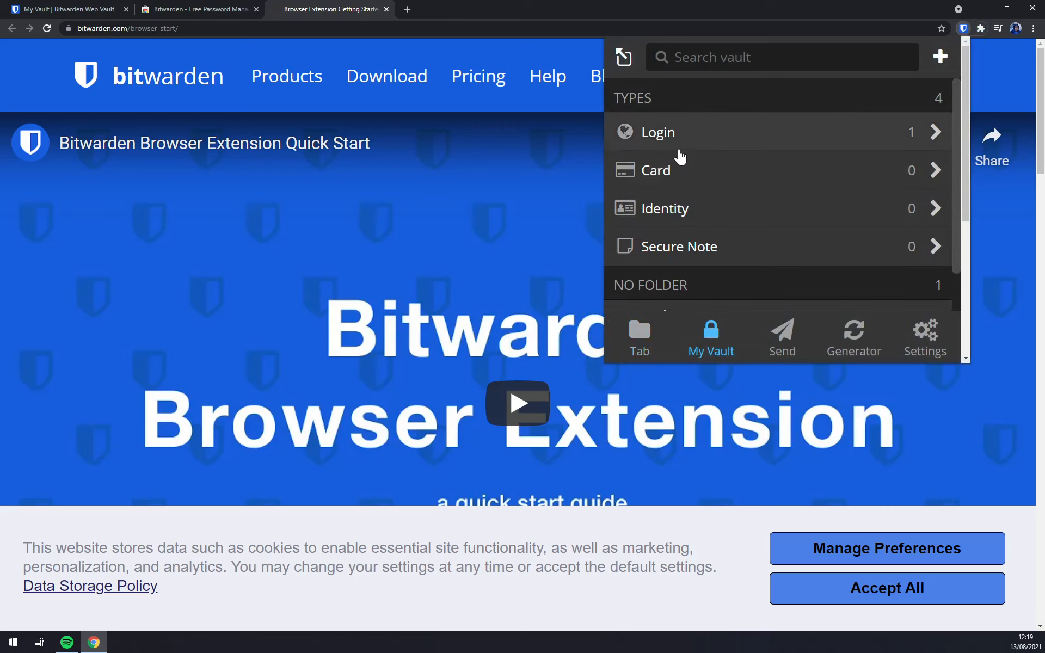
click(676, 148)
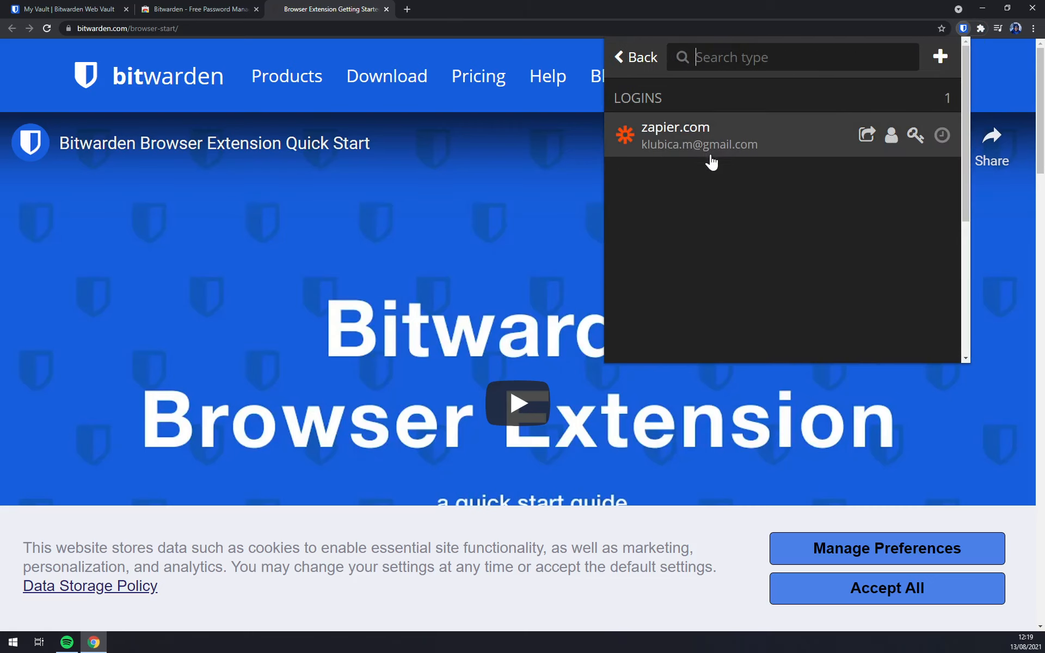
click(126, 28)
text(zapier.com/)
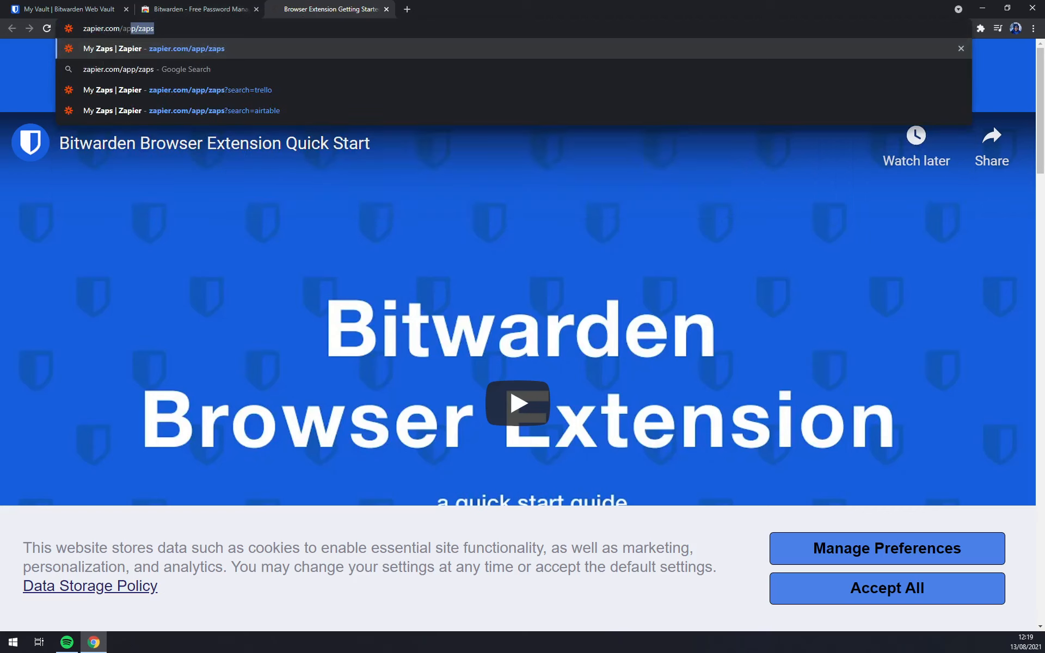
Load zapier.com, open its login page and continue with the email.
key(Delete)
key(Return)
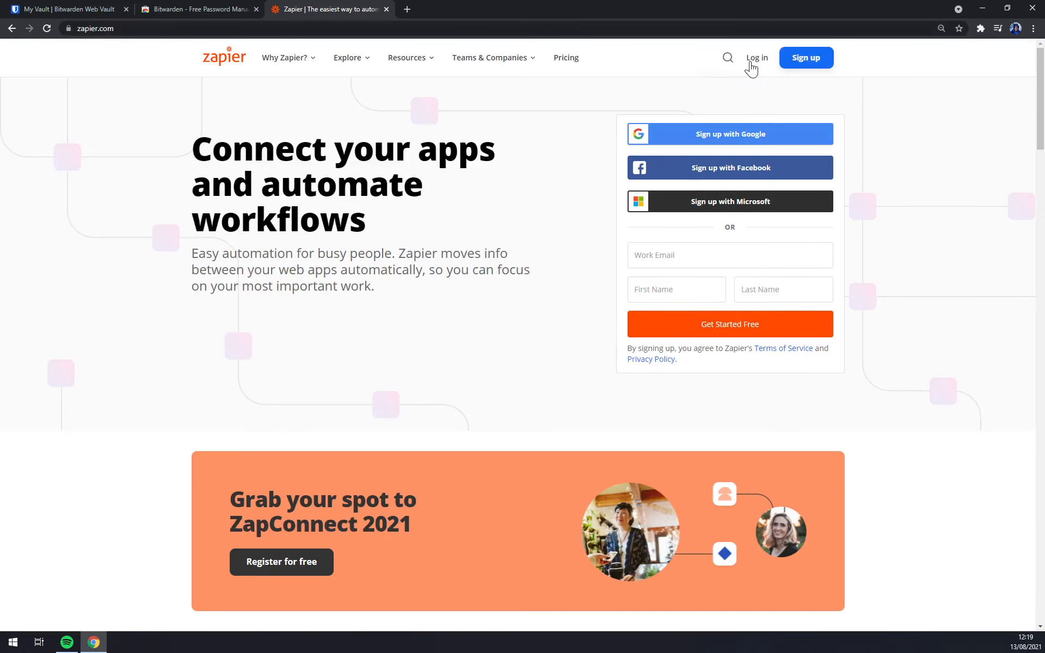
click(756, 58)
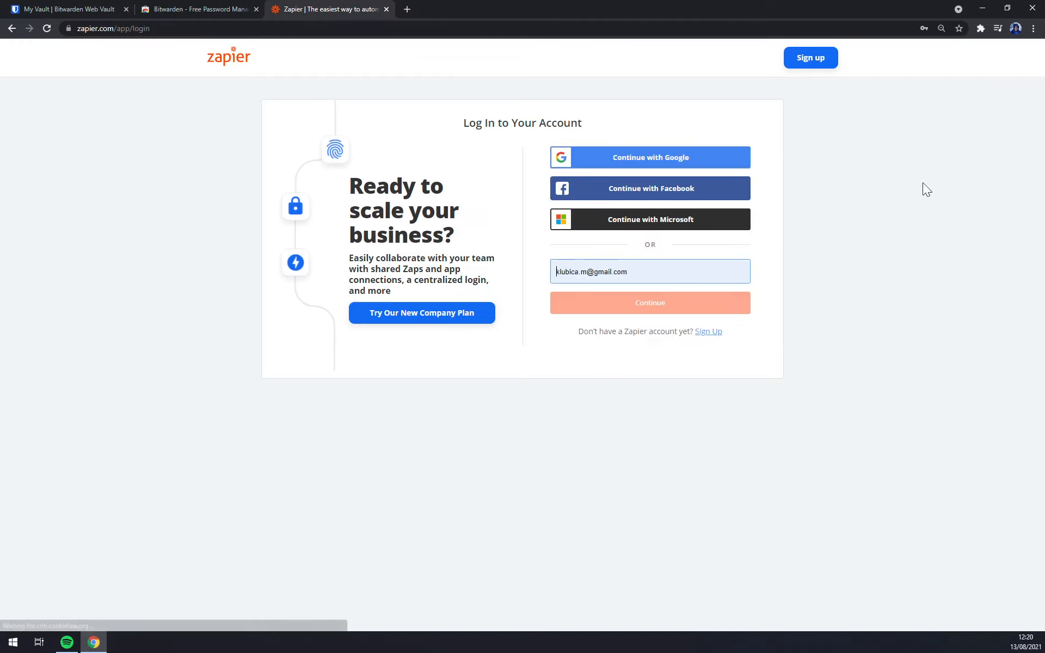
click(650, 302)
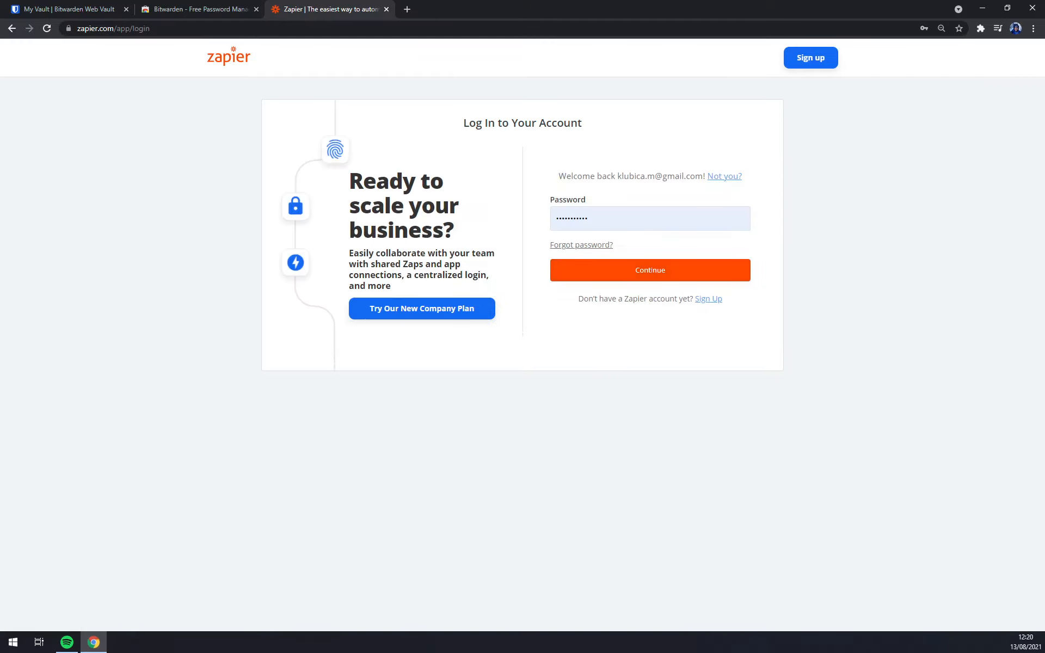
Clear the browser-autofilled password and dismiss the saved-password suggestions.
double_click(610, 218)
key(BackSpace)
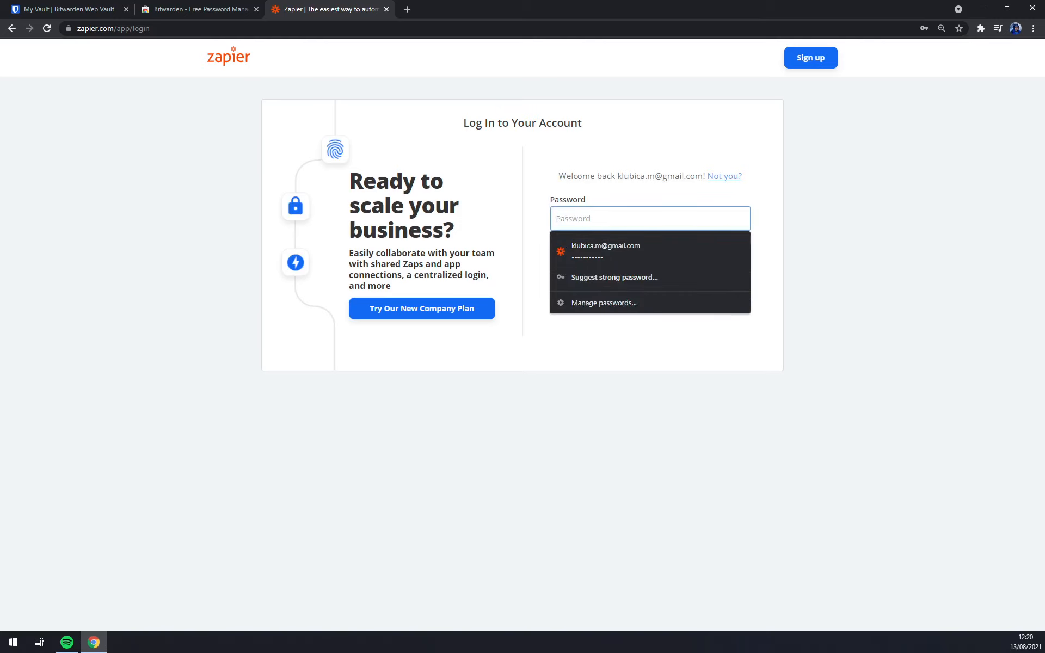
click(723, 176)
double_click(610, 218)
key(BackSpace)
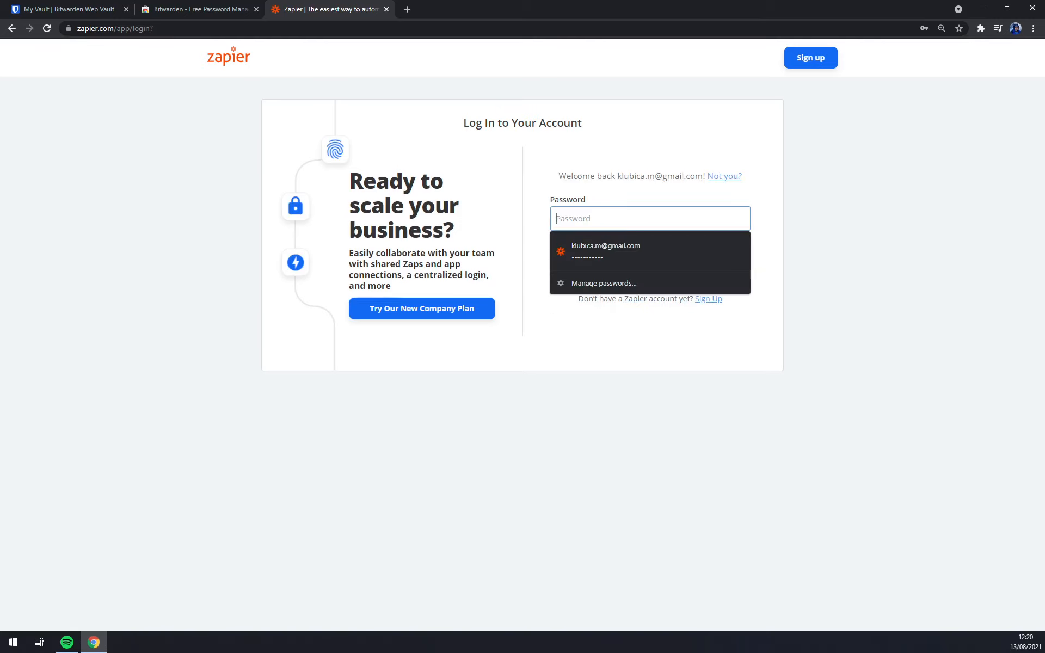
click(875, 214)
Fill the zapier.com credentials from the Bitwarden extension and submit the Zapier login.
click(978, 27)
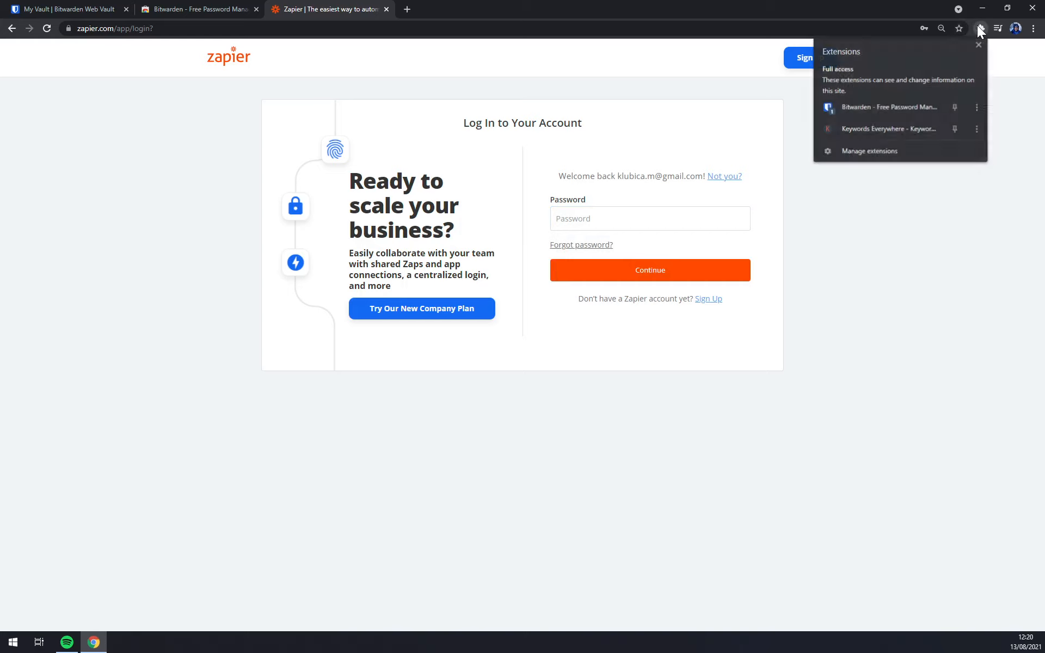
click(877, 103)
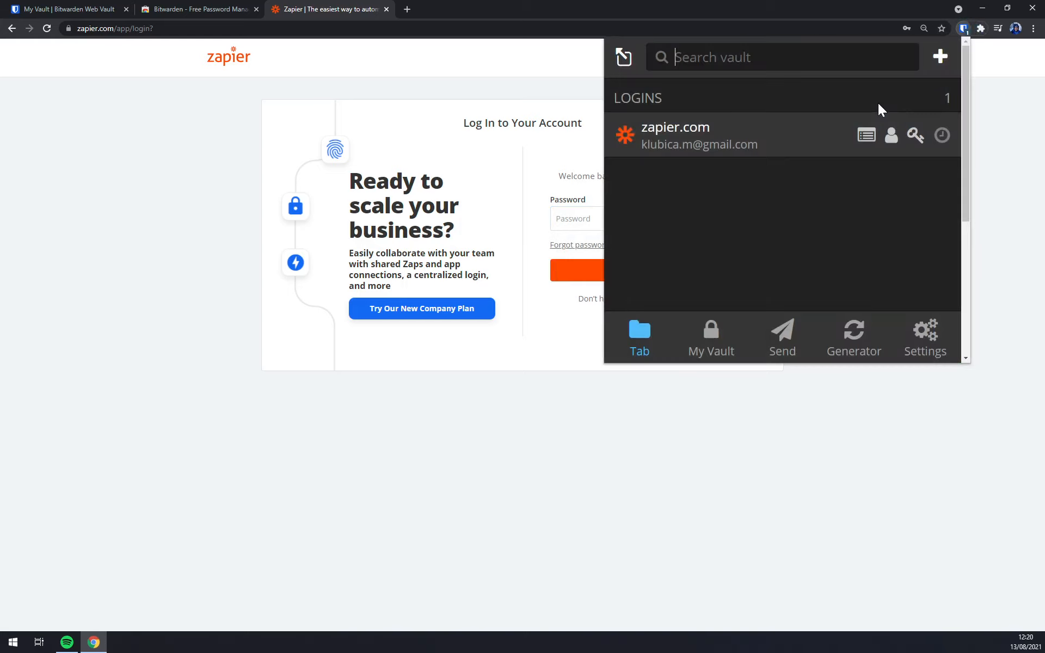
click(732, 153)
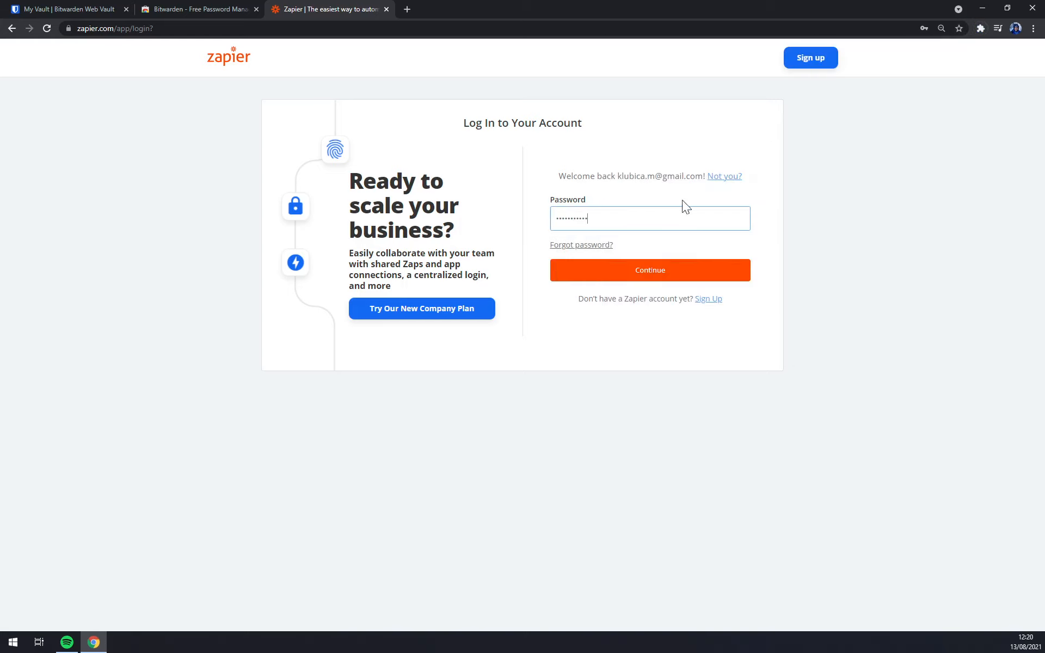
click(978, 30)
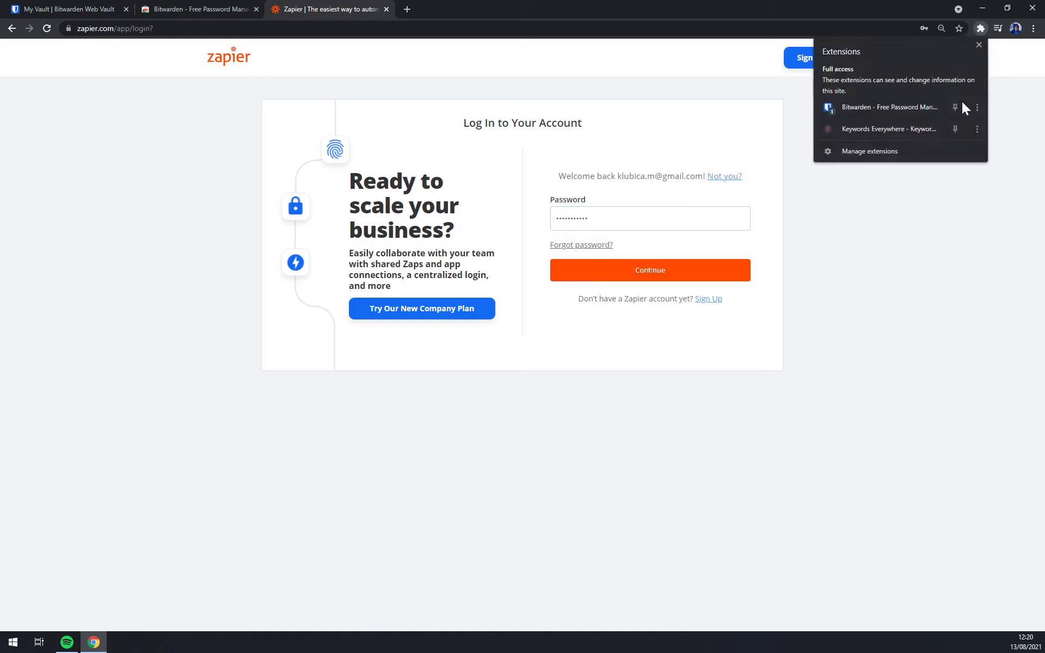
click(887, 105)
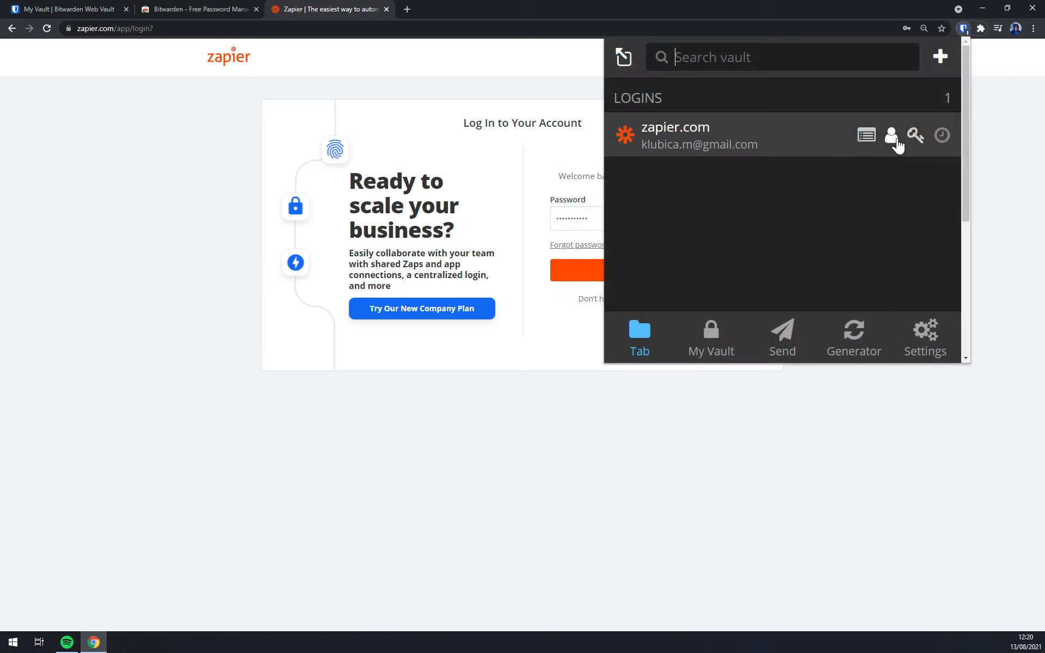
click(892, 138)
click(775, 384)
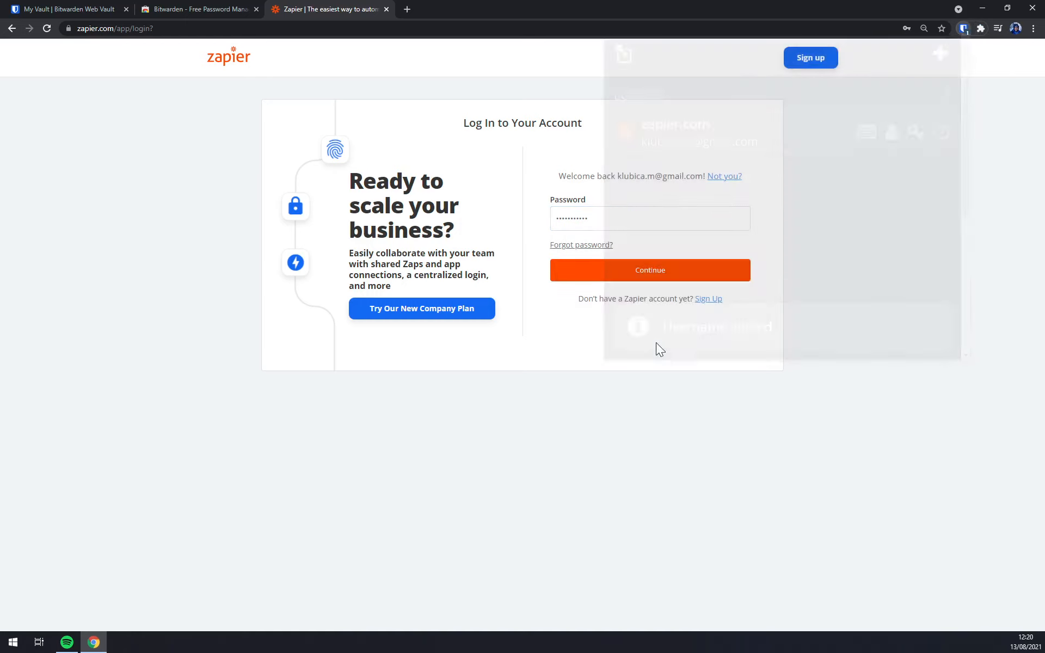
click(633, 272)
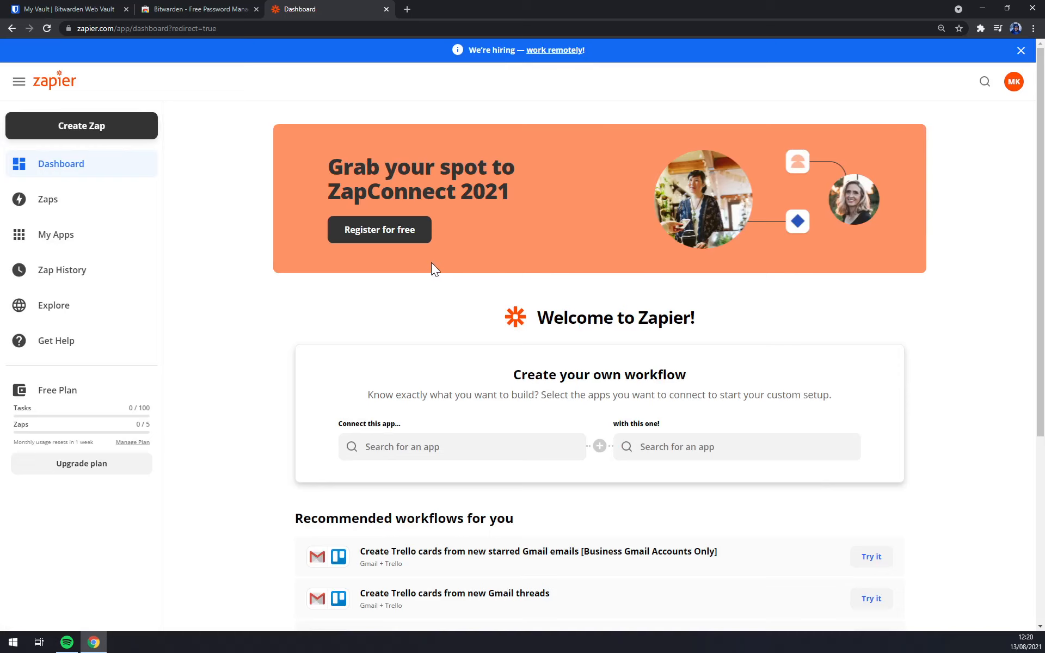
From the vault tab, list the saved logins in the Bitwarden extension's vault.
click(76, 8)
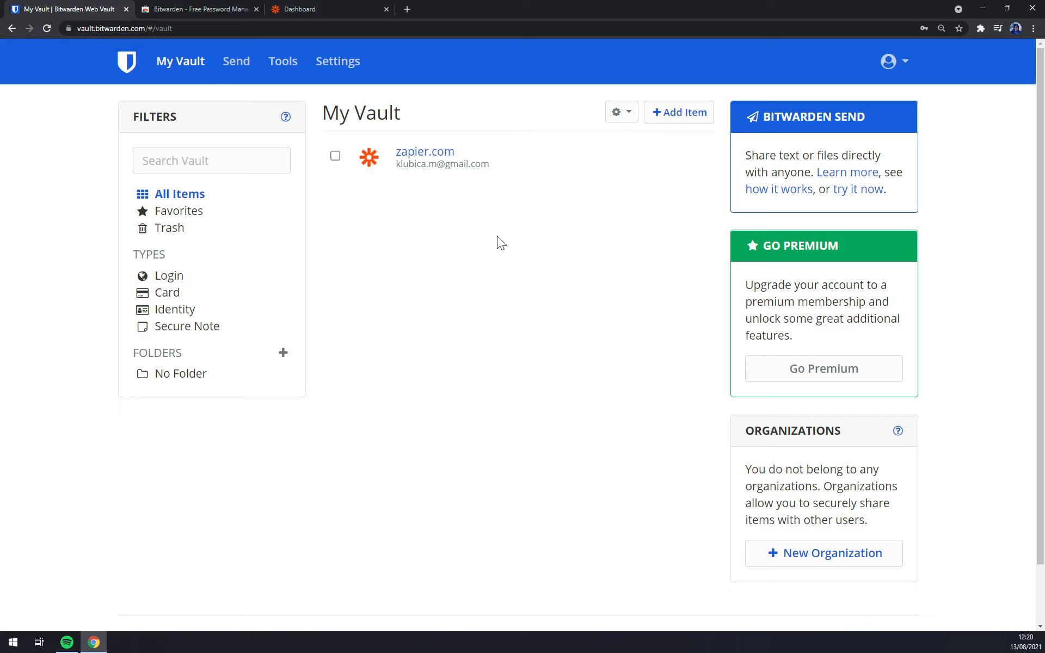
click(979, 27)
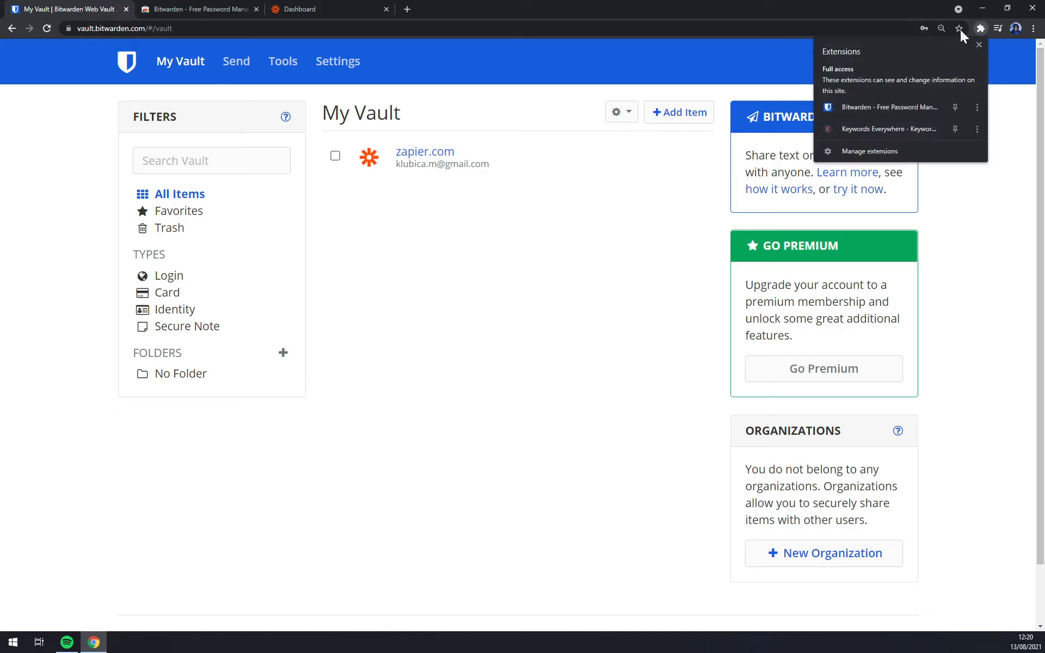
click(896, 106)
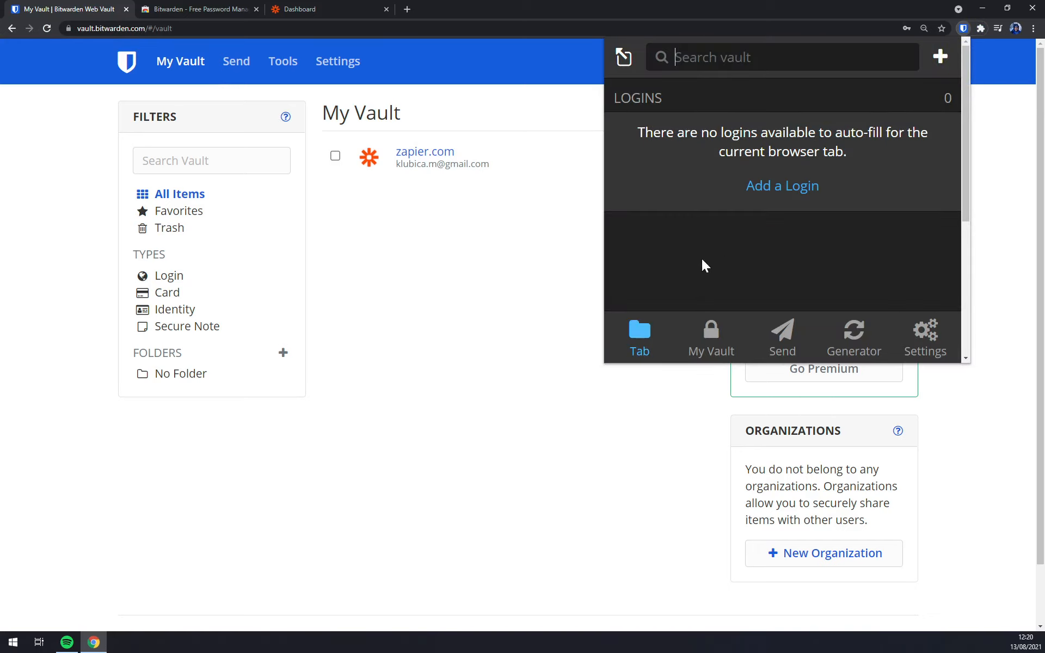
click(709, 346)
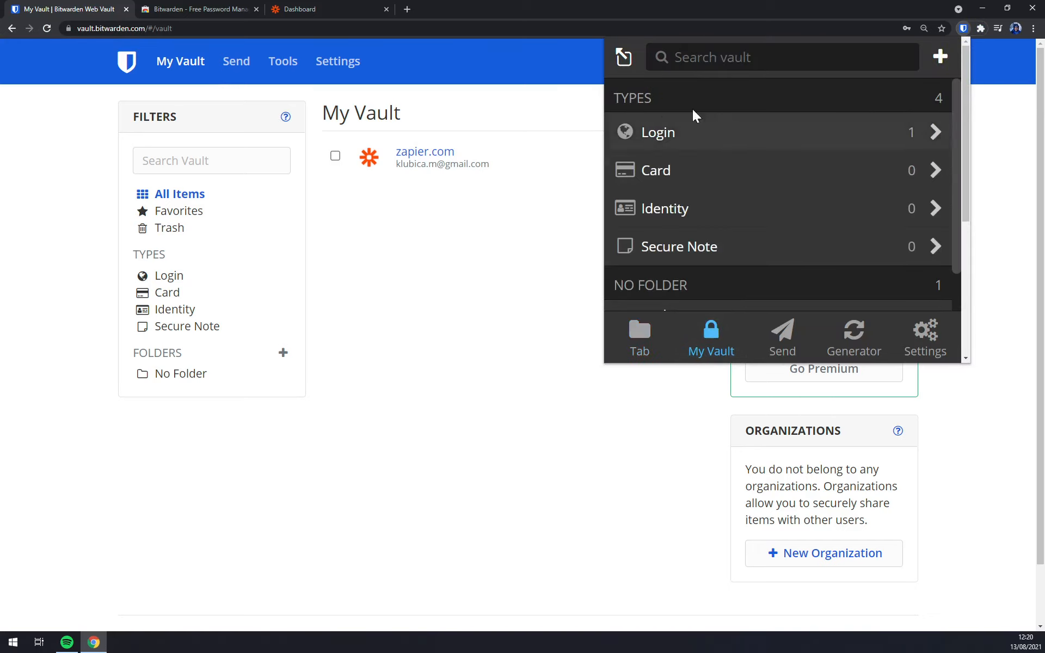
click(661, 133)
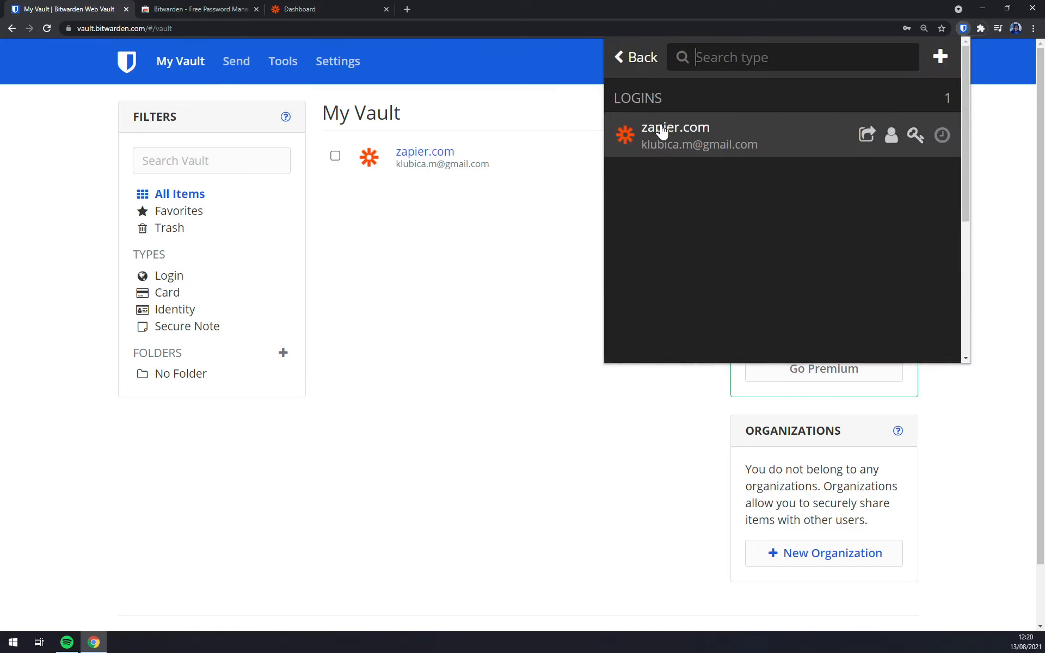
Launch zapier.com from its saved login, then close both Zapier tabs.
click(864, 138)
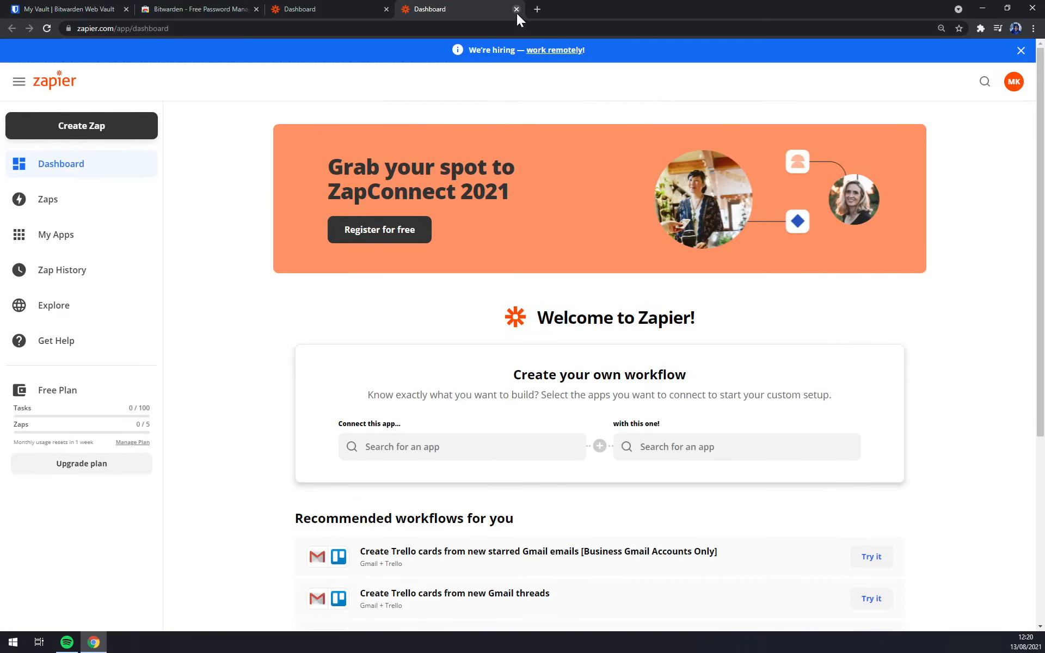
click(516, 9)
click(386, 10)
Browse Favorites, cancel a new item, then choose Share from the zapier.com login's gear menu.
click(71, 8)
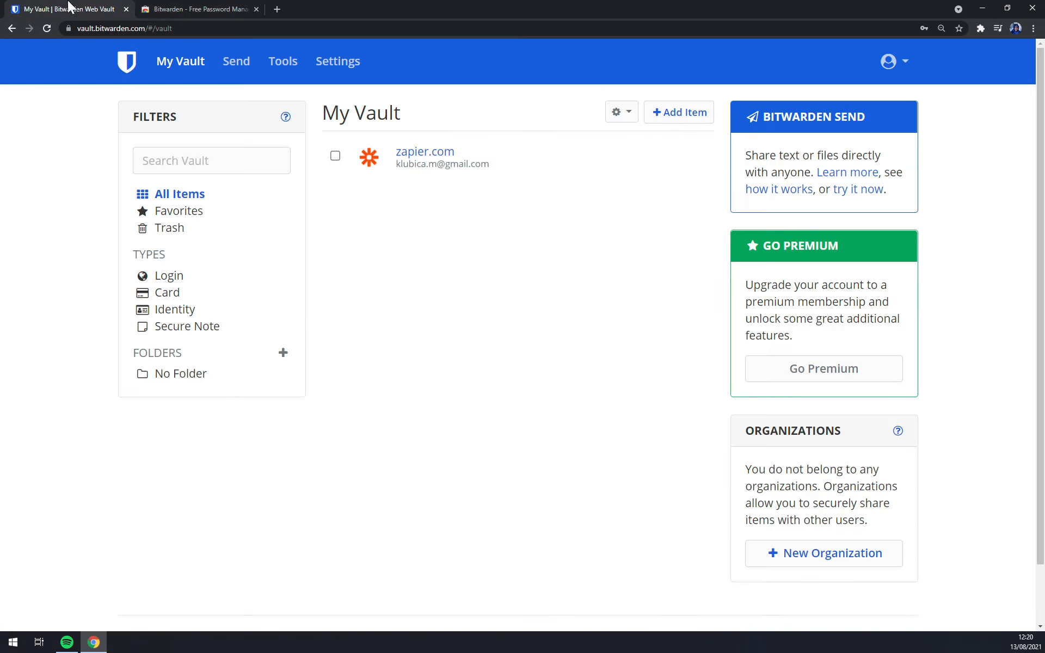
click(204, 211)
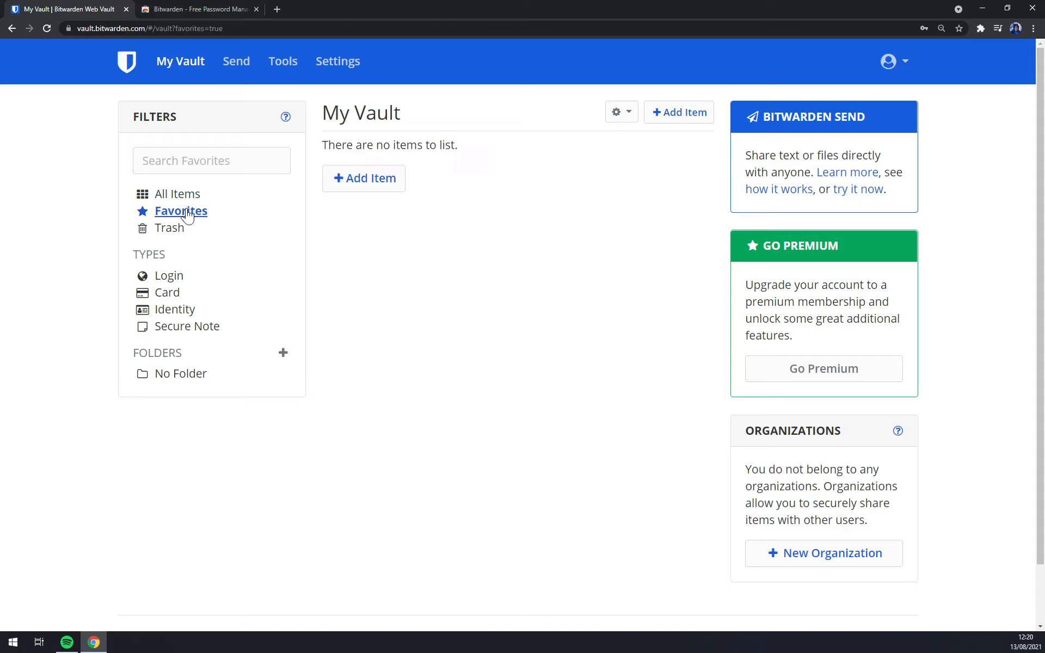
click(391, 180)
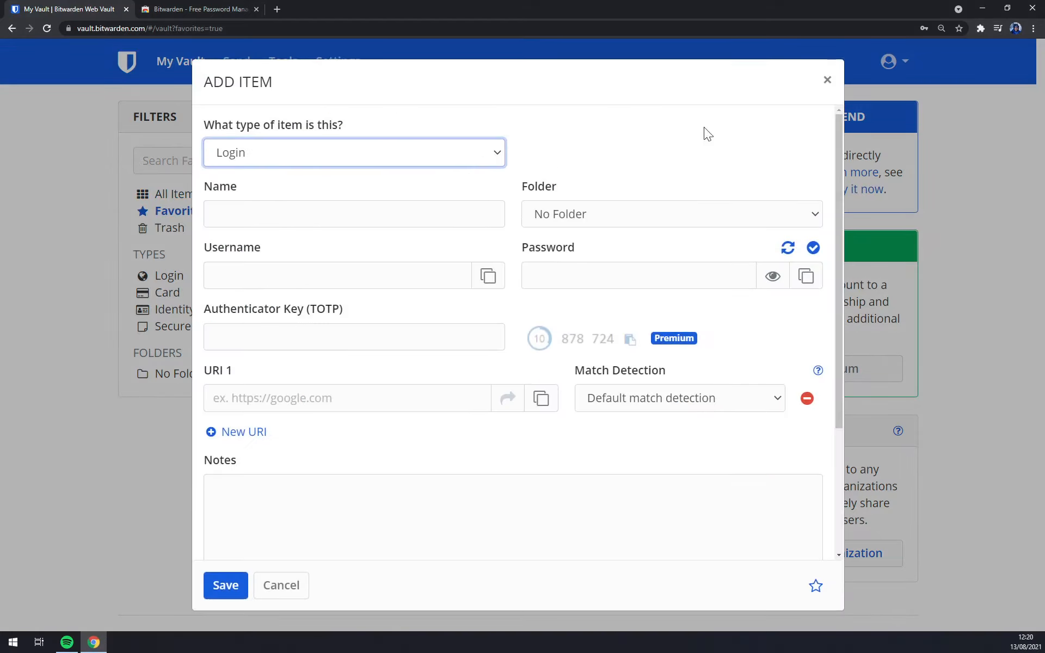
click(826, 67)
click(179, 193)
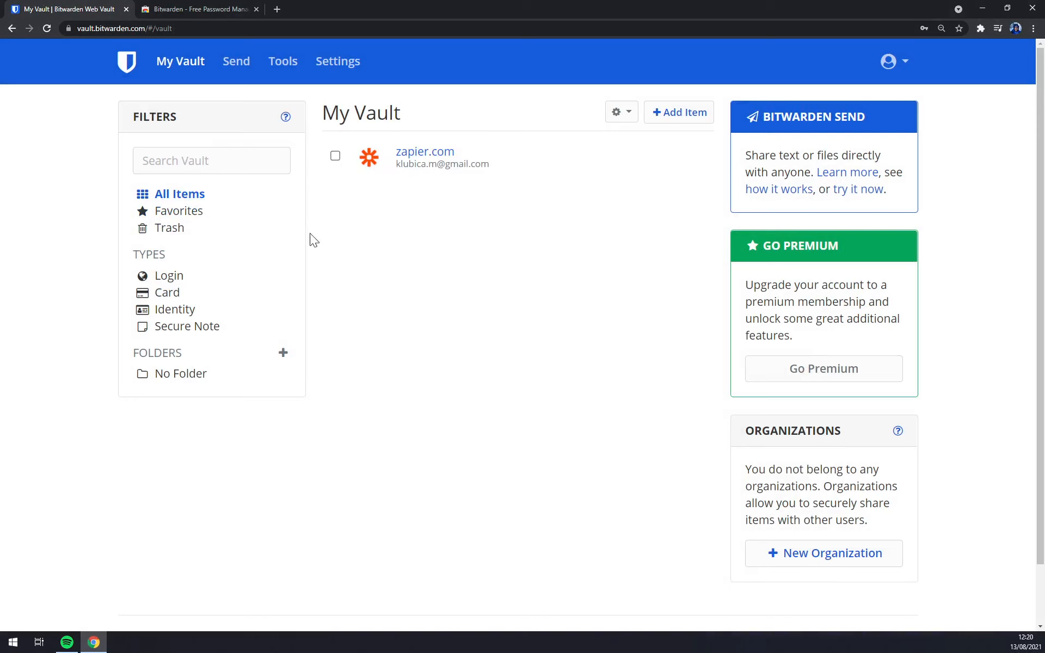
click(683, 157)
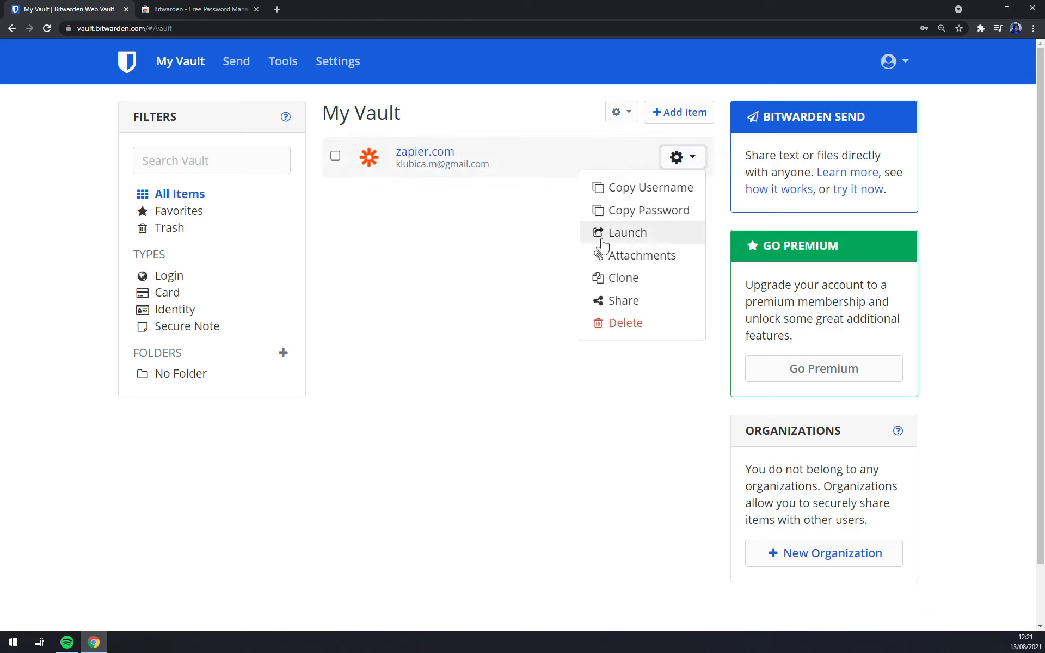
click(626, 300)
Start a new organization named MStone on the Free plan.
click(372, 195)
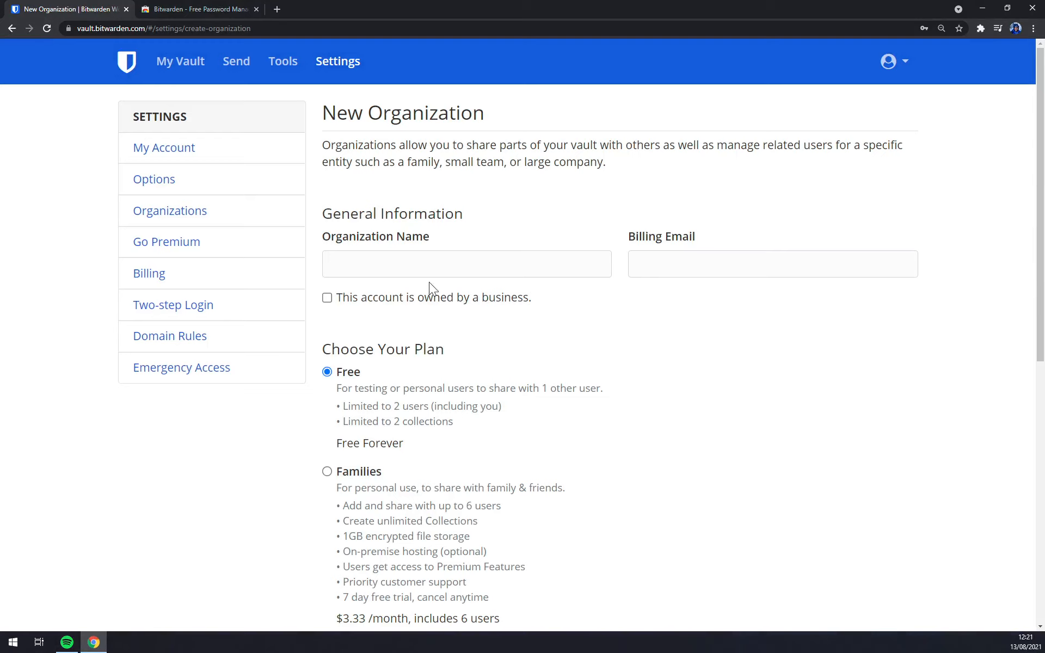
click(460, 264)
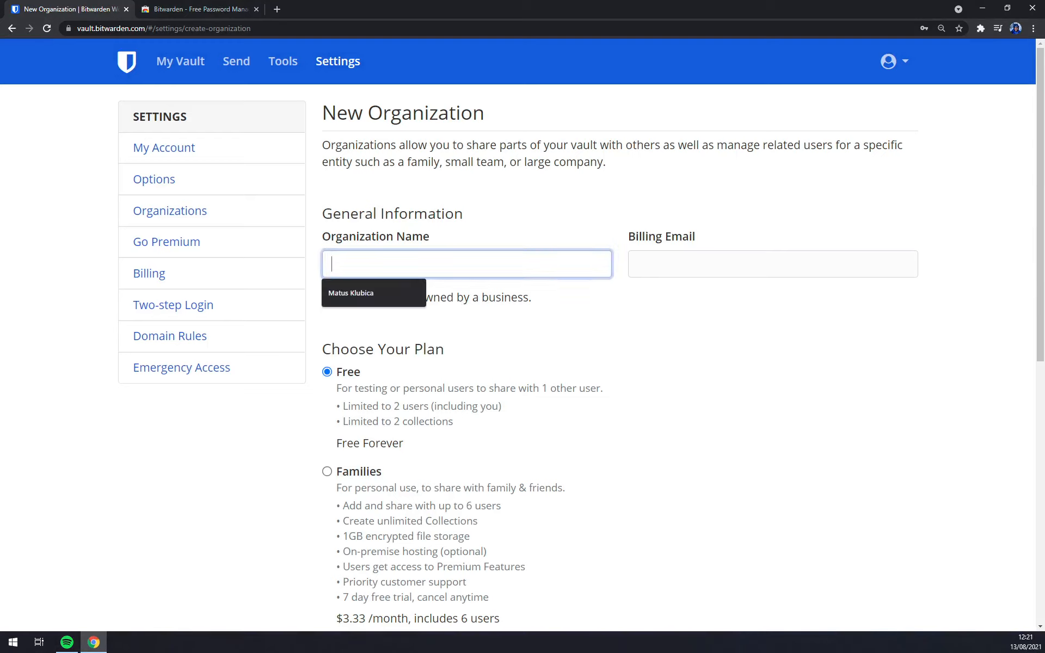
text(MStone)
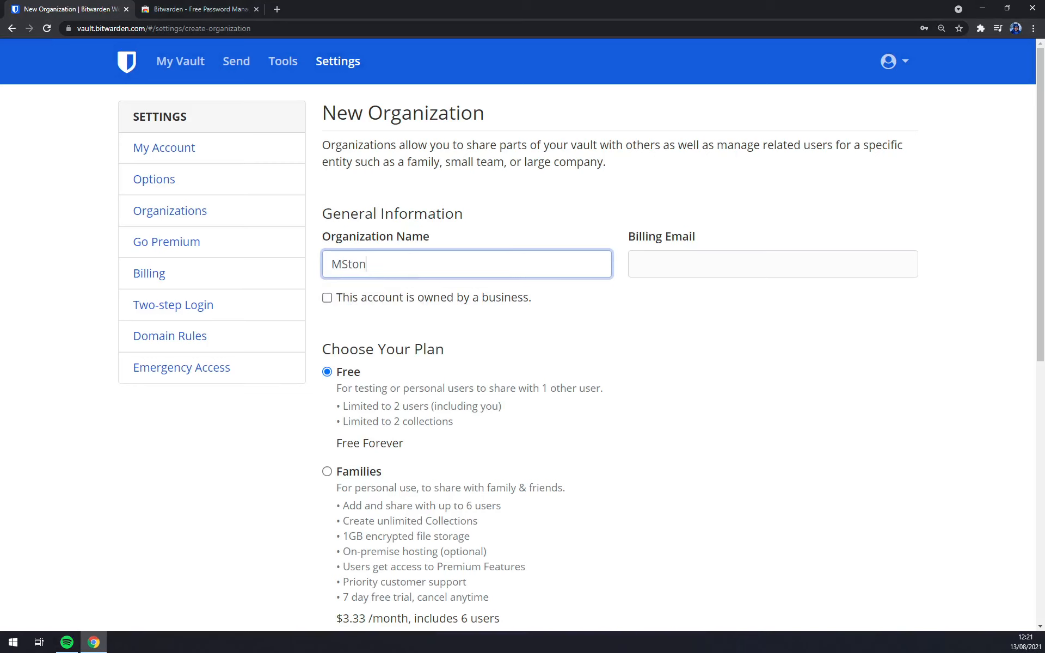
key(Tab)
scroll(503, 327, down, 9)
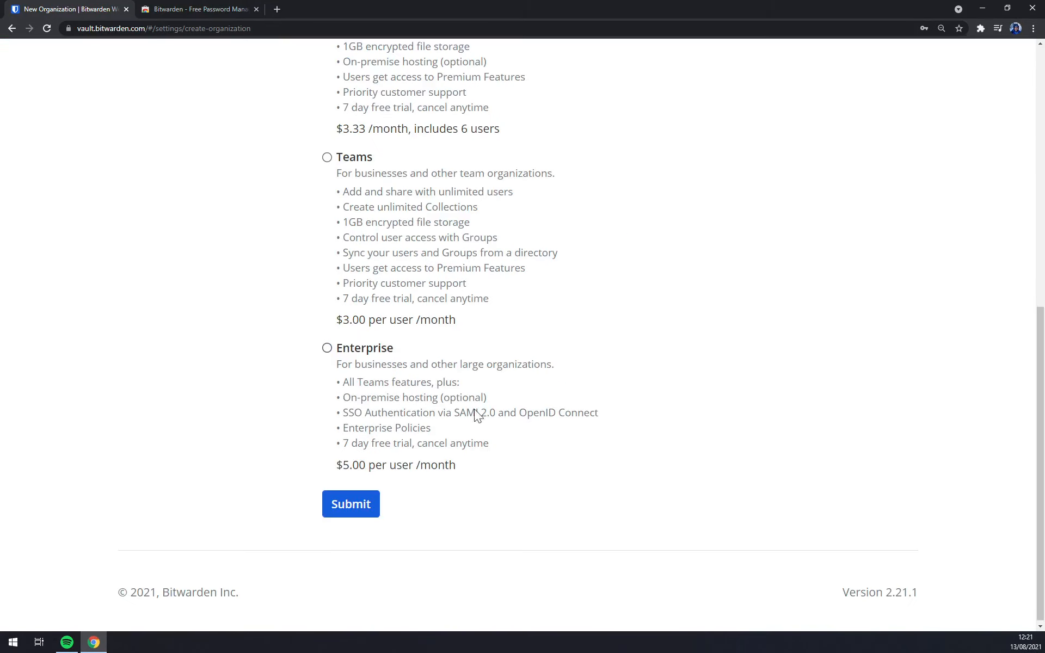
scroll(468, 435, up, 8)
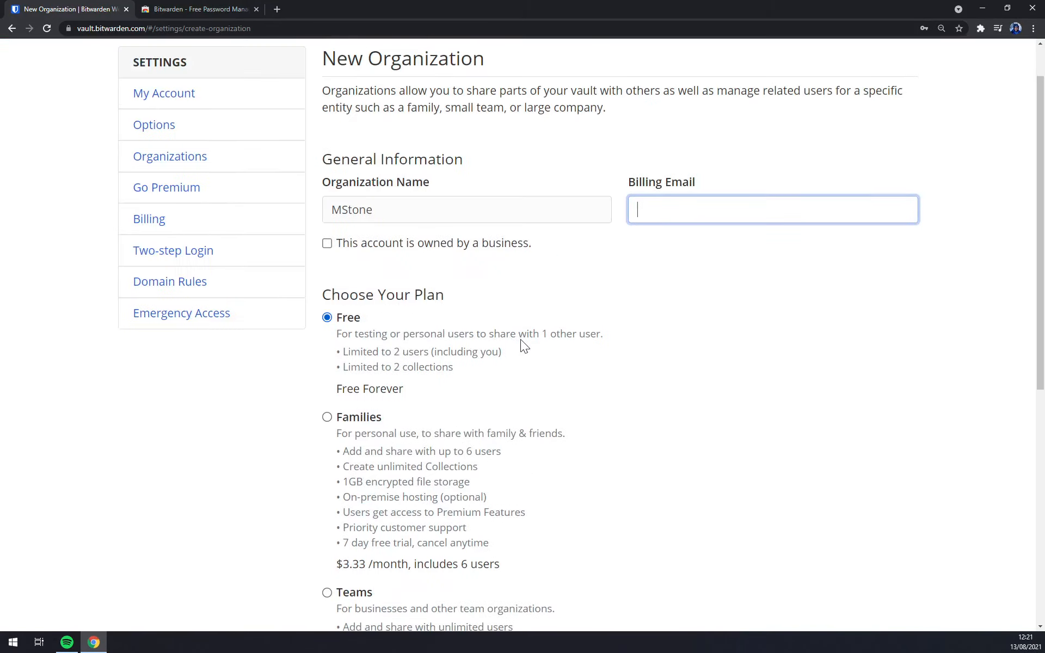
scroll(722, 394, down, 8)
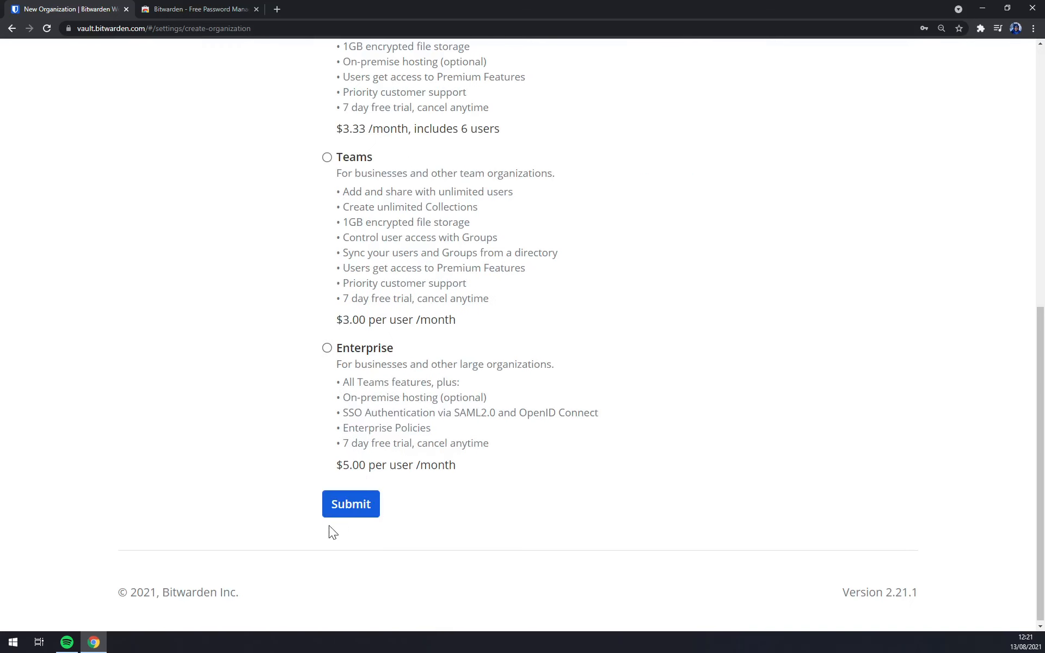
Enter the billing e-mail address and submit to create the MStone organization.
click(340, 505)
scroll(733, 144, up, 4)
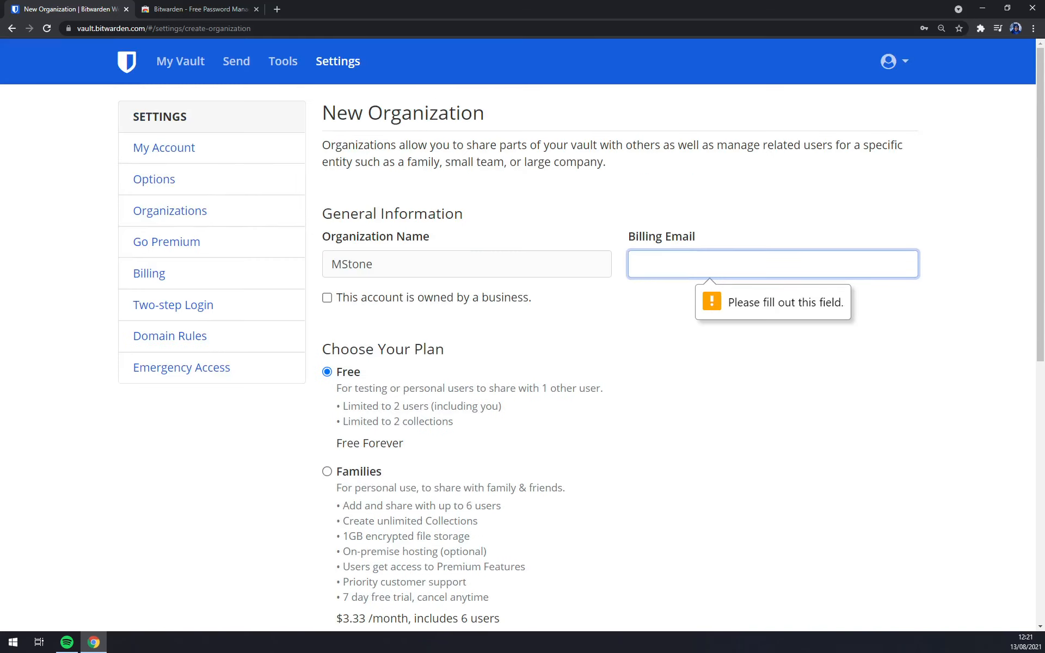
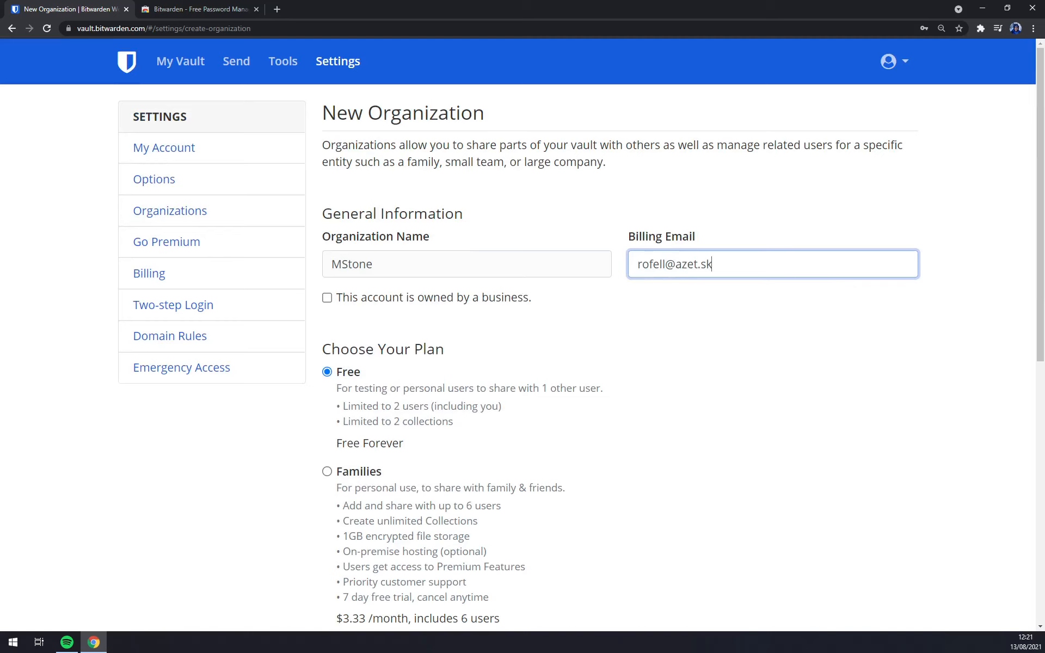
scroll(790, 271, down, 1)
scroll(369, 519, down, 8)
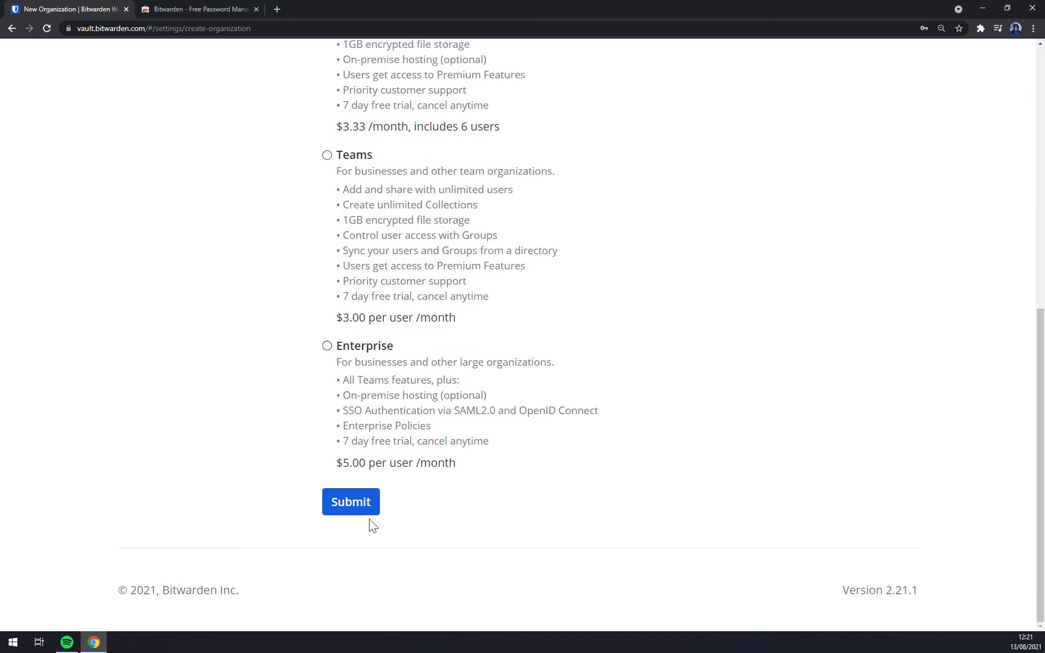
scroll(413, 486, up, 4)
scroll(400, 499, down, 4)
click(359, 502)
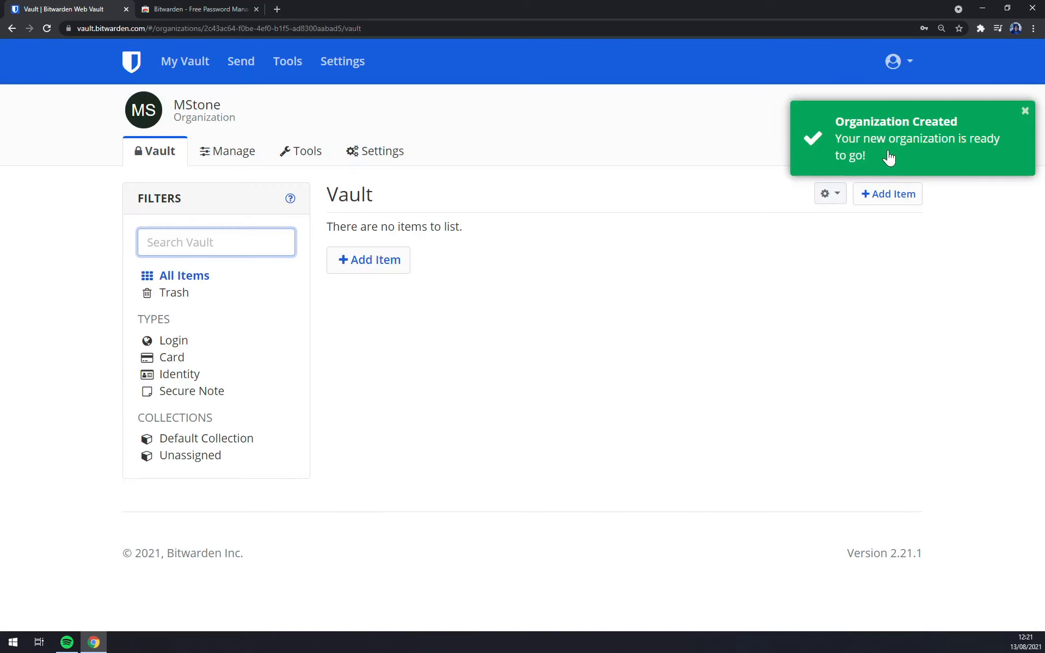
Dismiss the creation notice, cancel a new item, and toggle the Login and All Items filters.
click(906, 137)
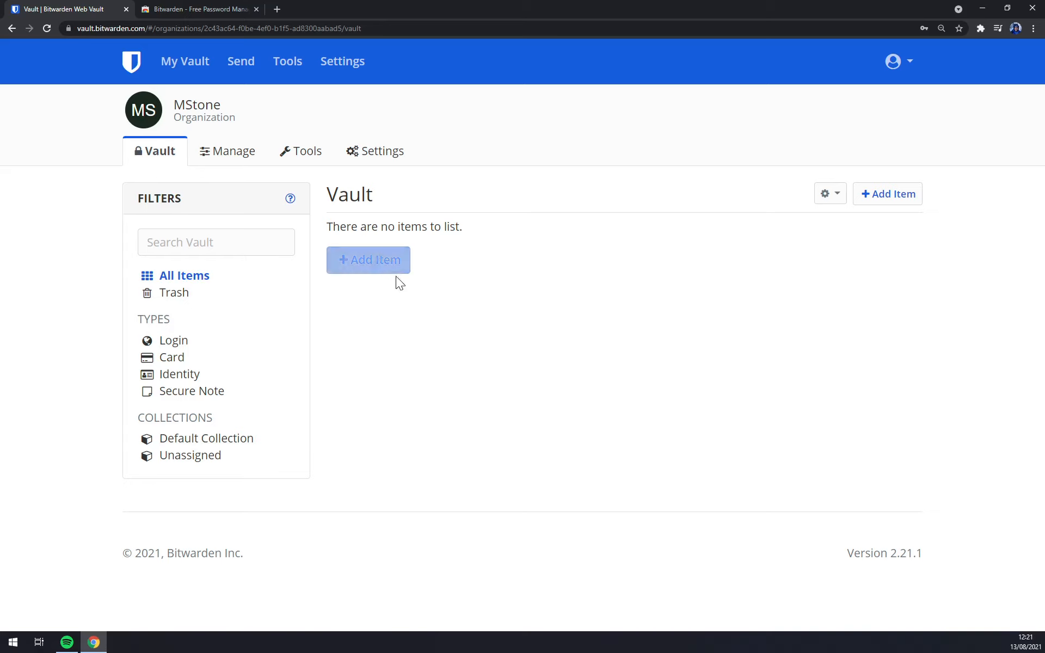
click(390, 262)
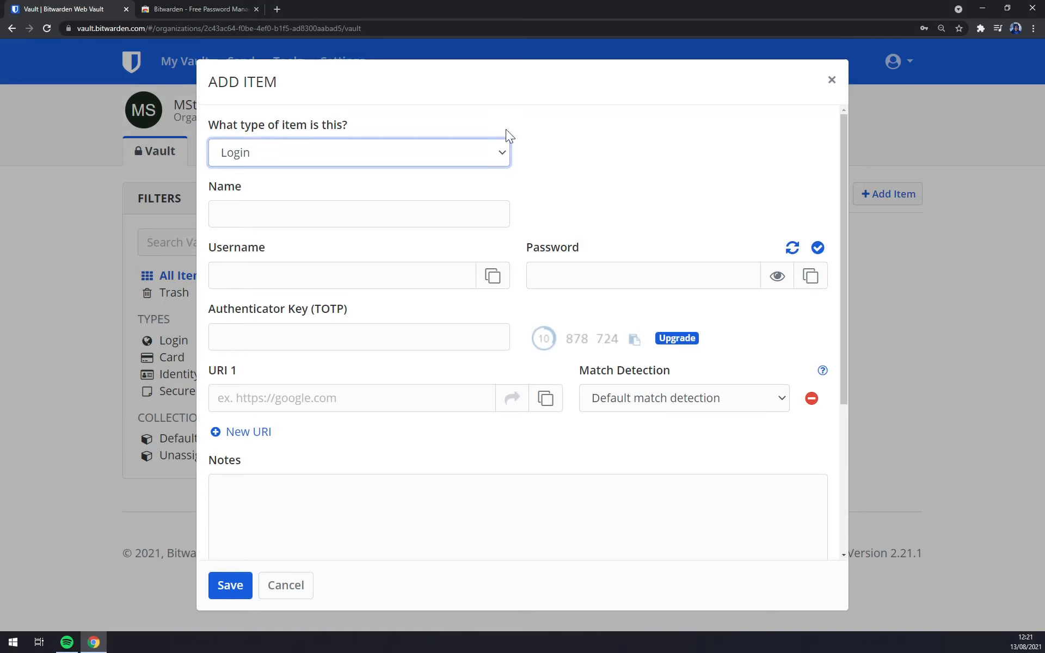
click(829, 82)
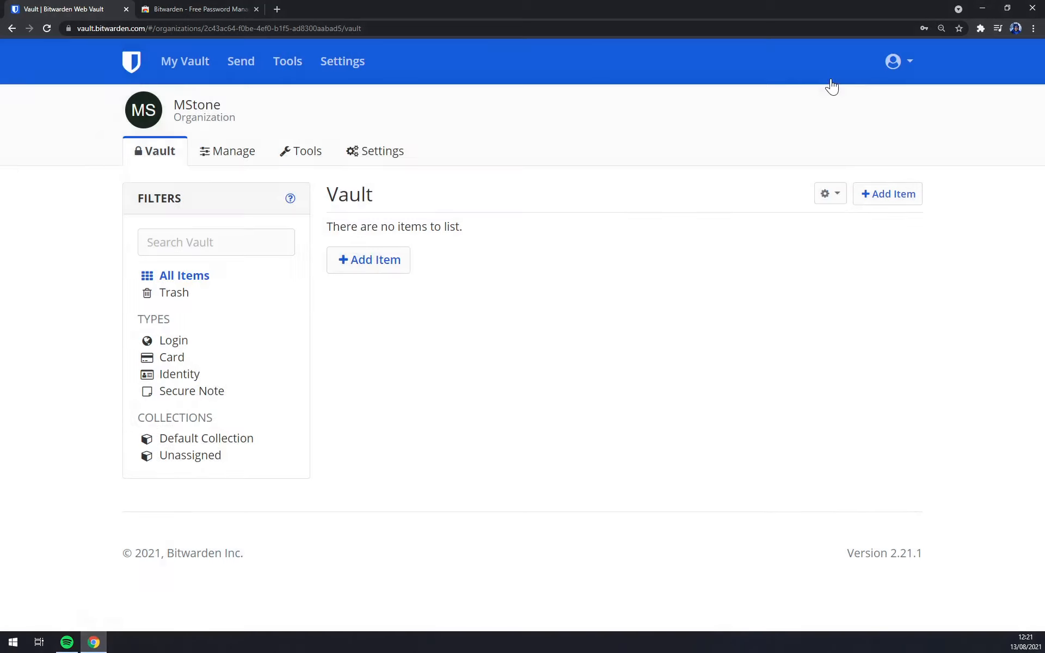
click(169, 340)
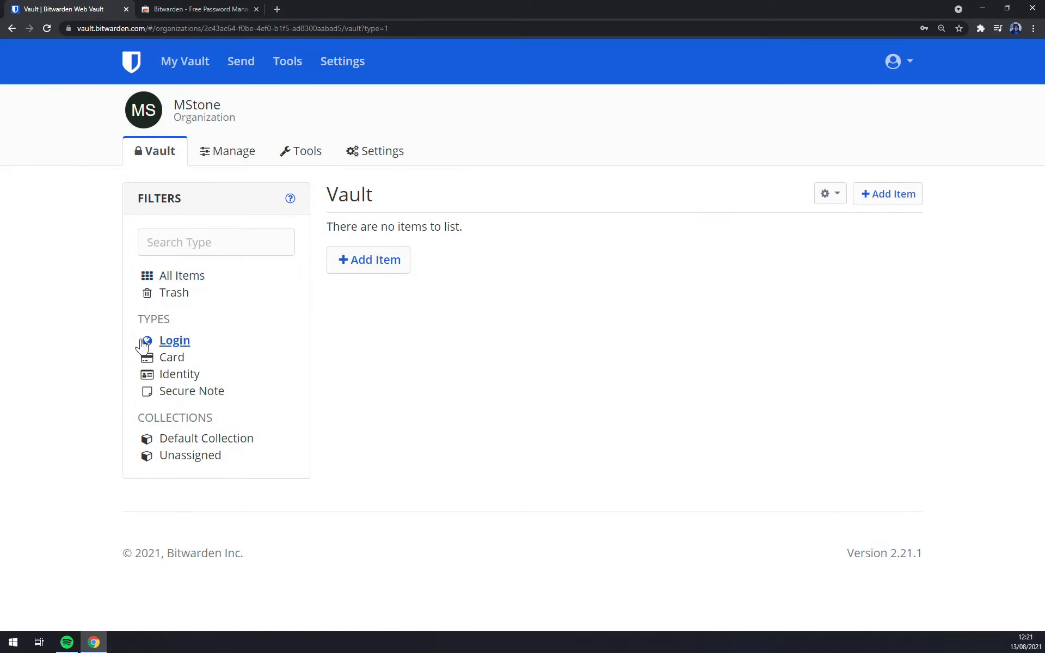
click(201, 280)
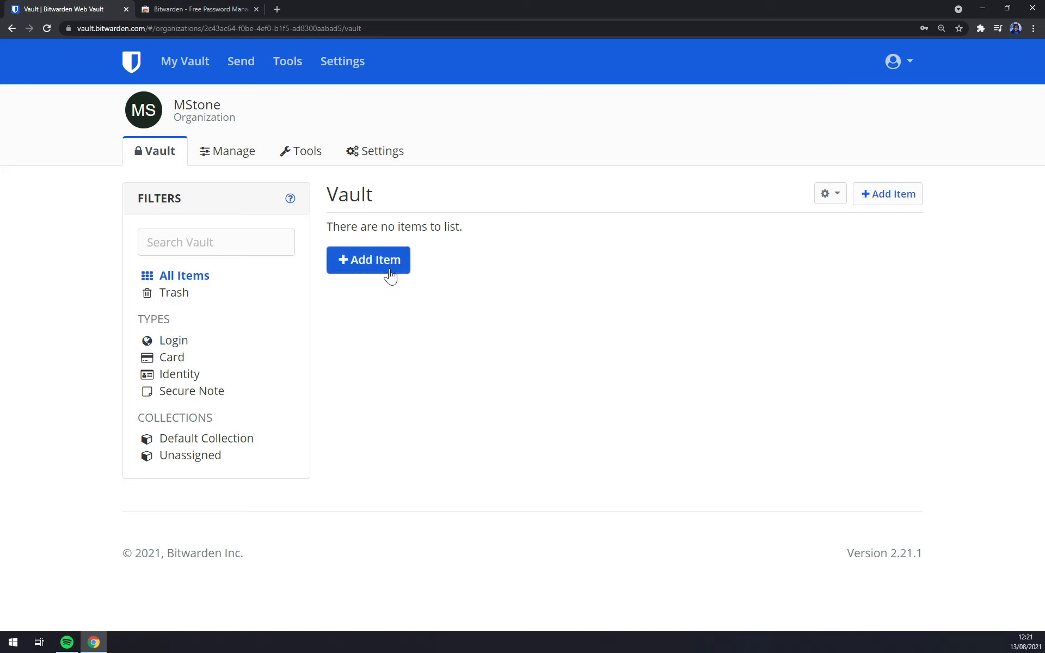
click(142, 65)
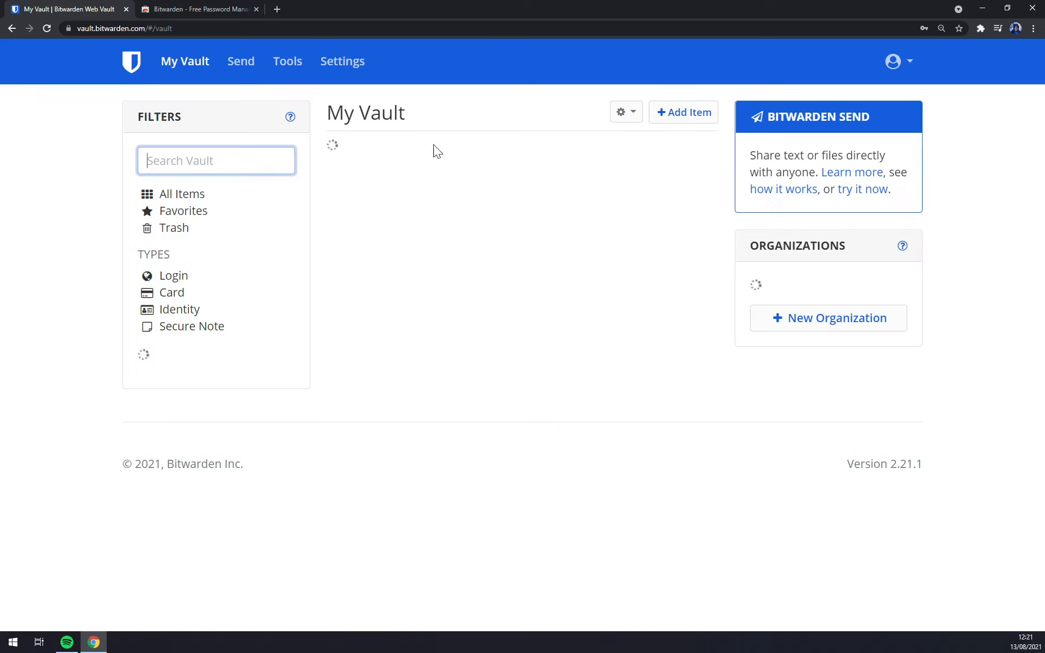
click(691, 159)
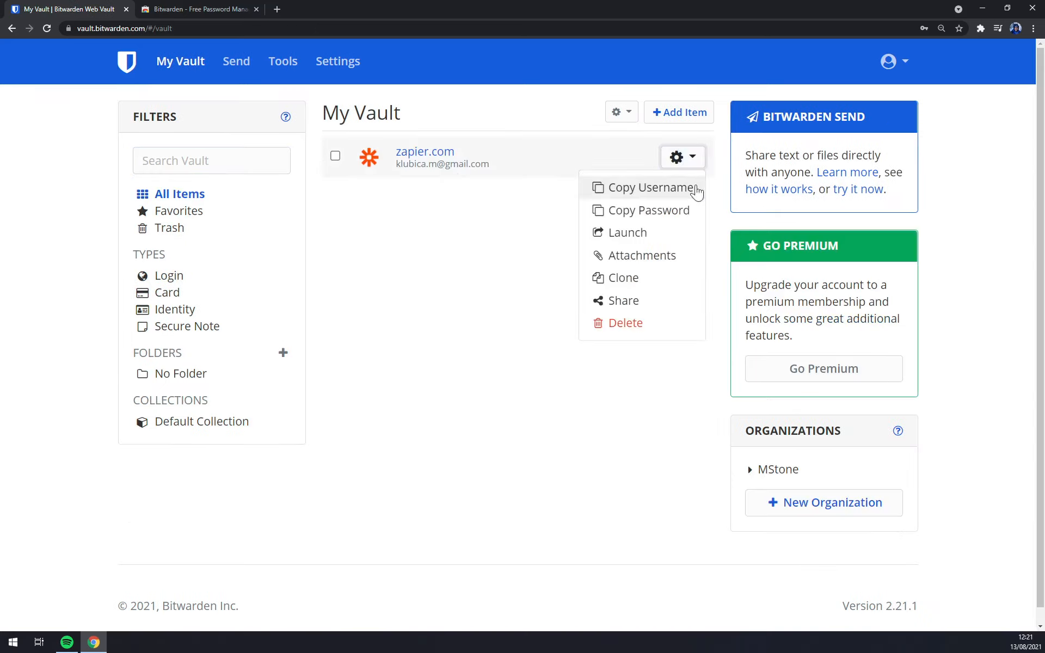
click(646, 301)
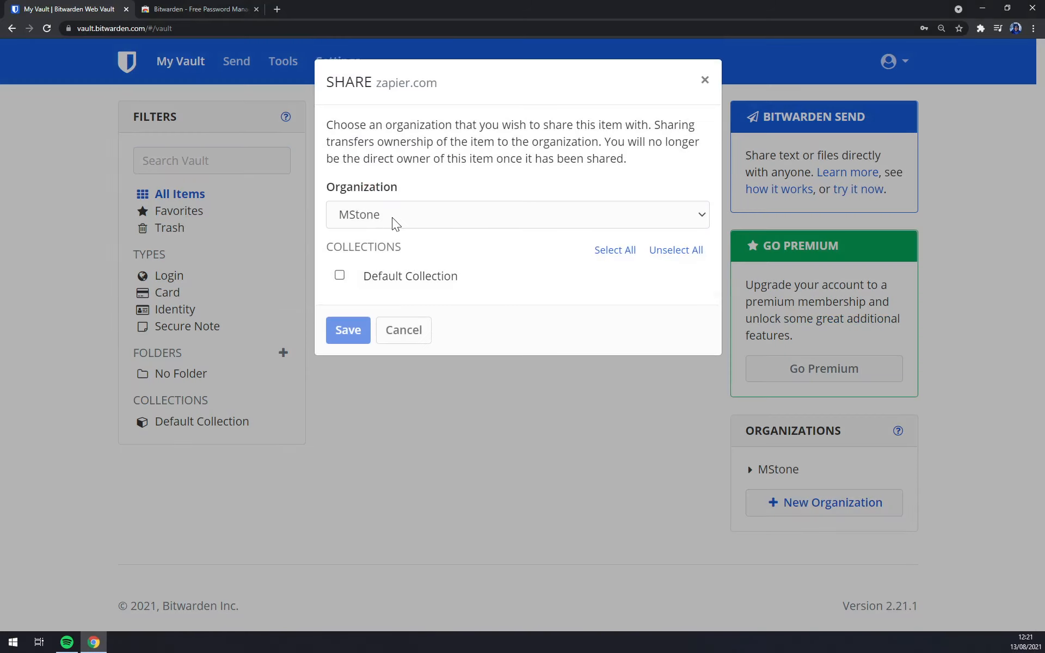
click(384, 219)
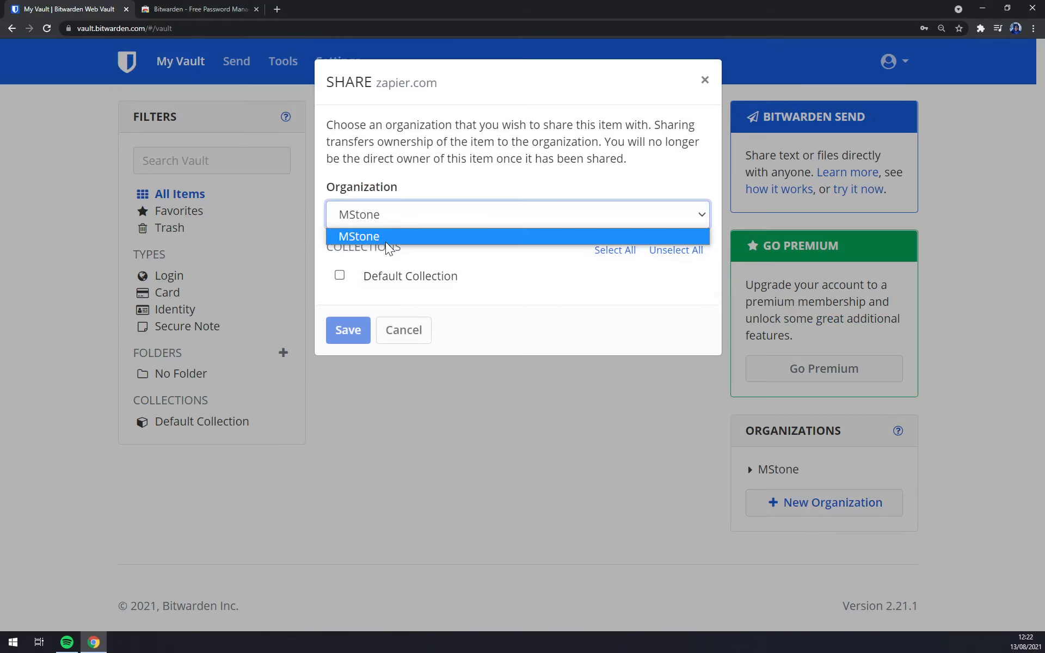
click(385, 240)
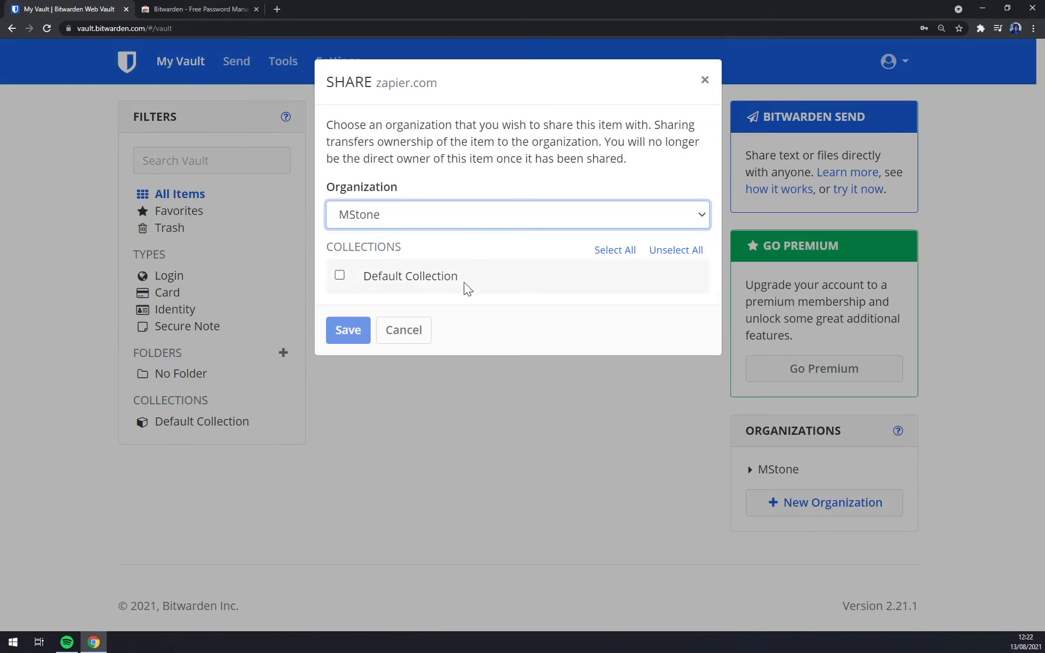
click(339, 276)
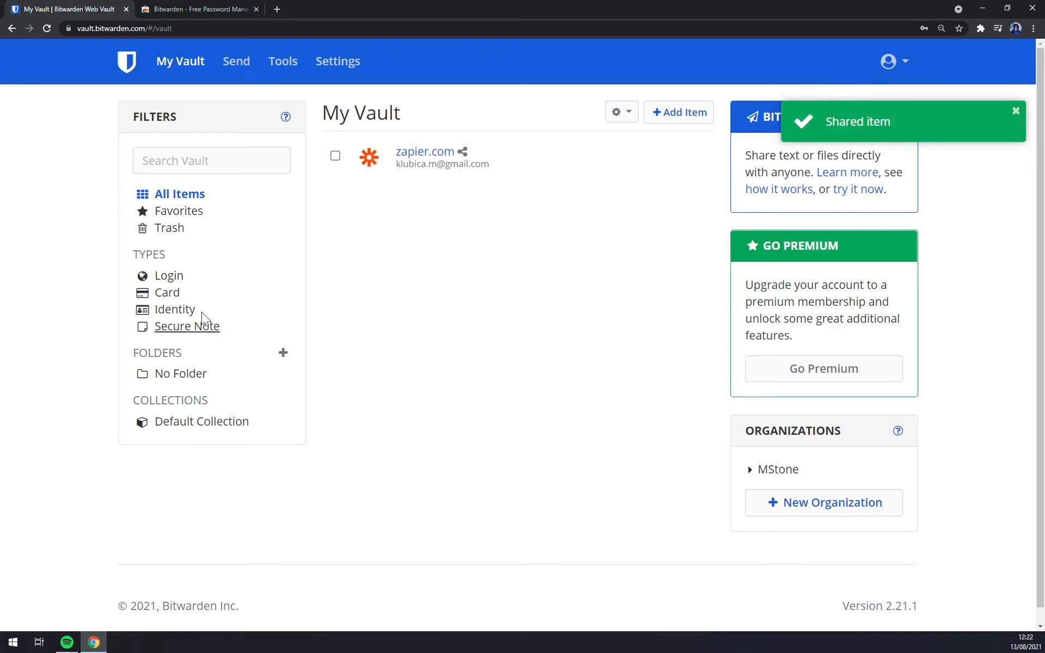
Browse the Favorites, All Items, Default Collection, Trash and Login filters.
click(185, 213)
click(173, 196)
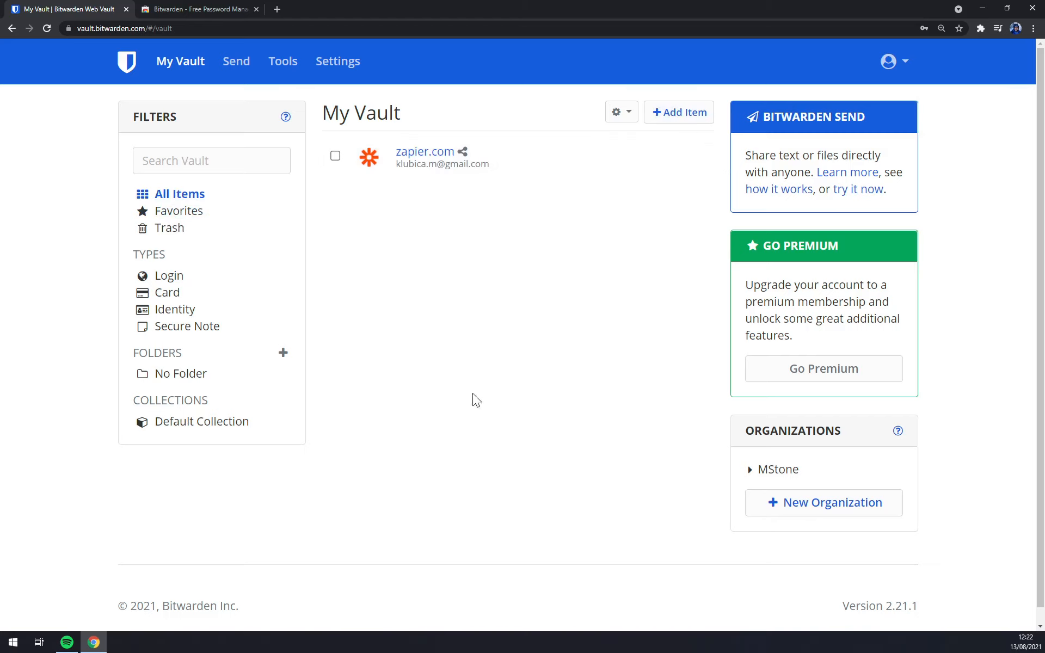
click(232, 430)
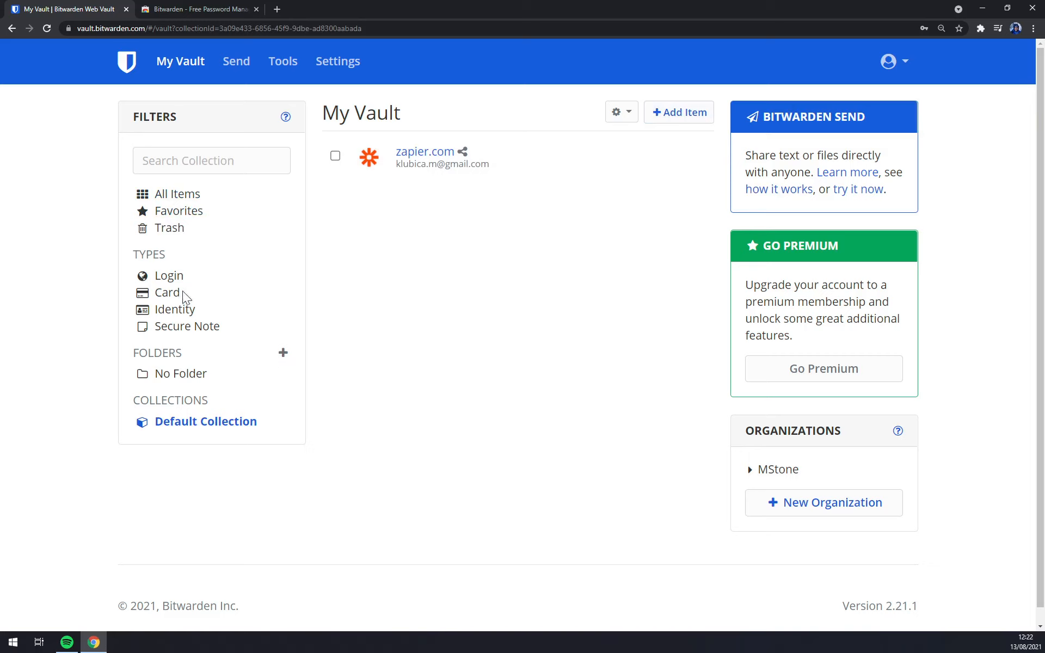
click(179, 195)
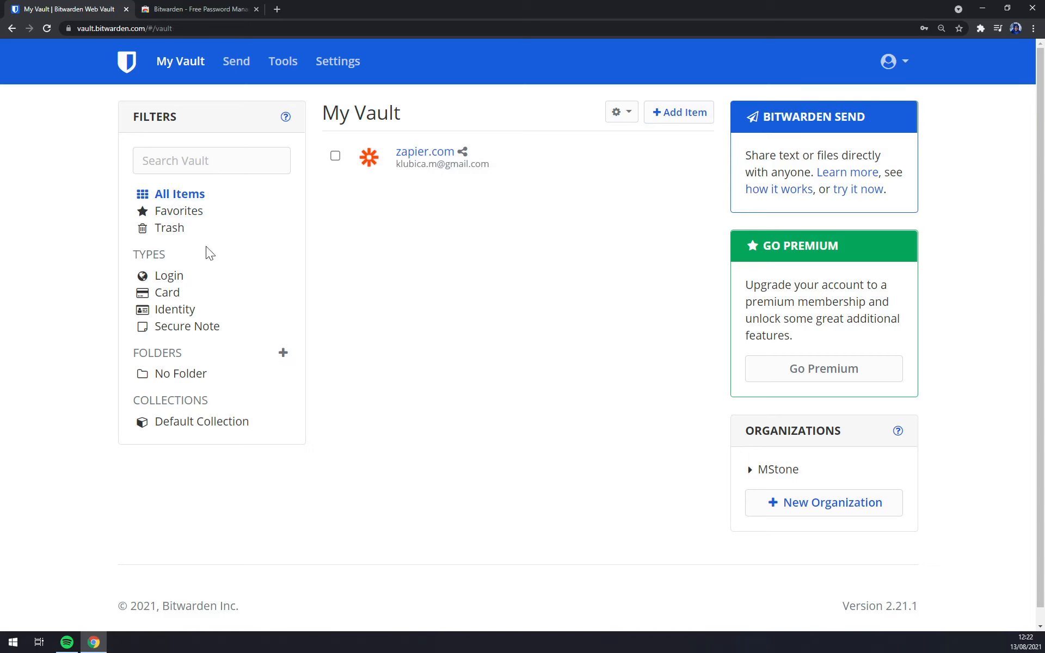
click(171, 230)
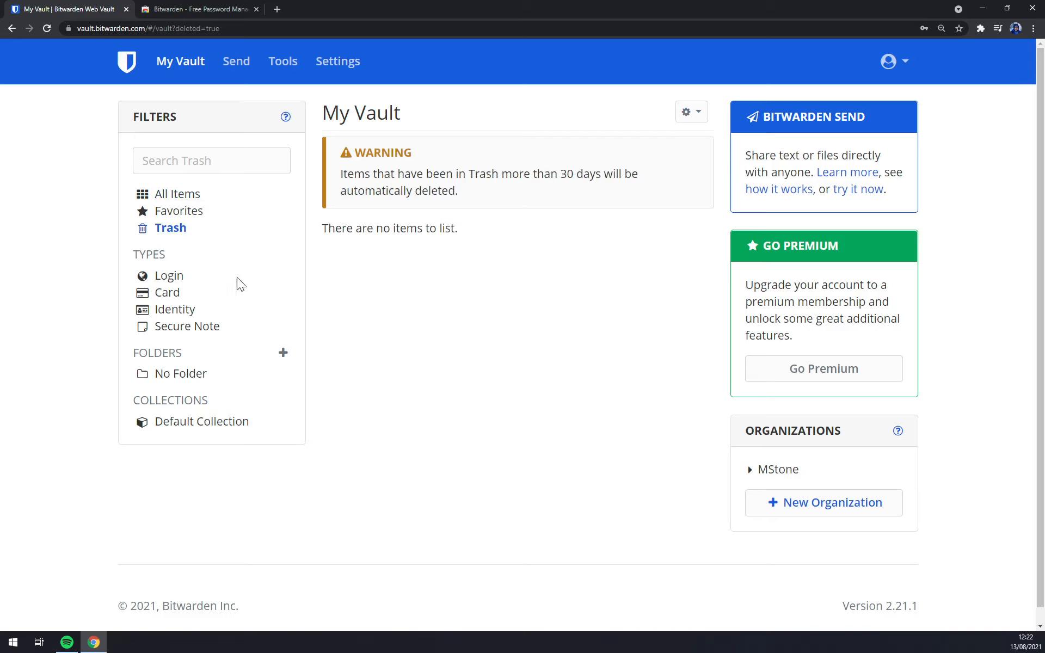
click(181, 282)
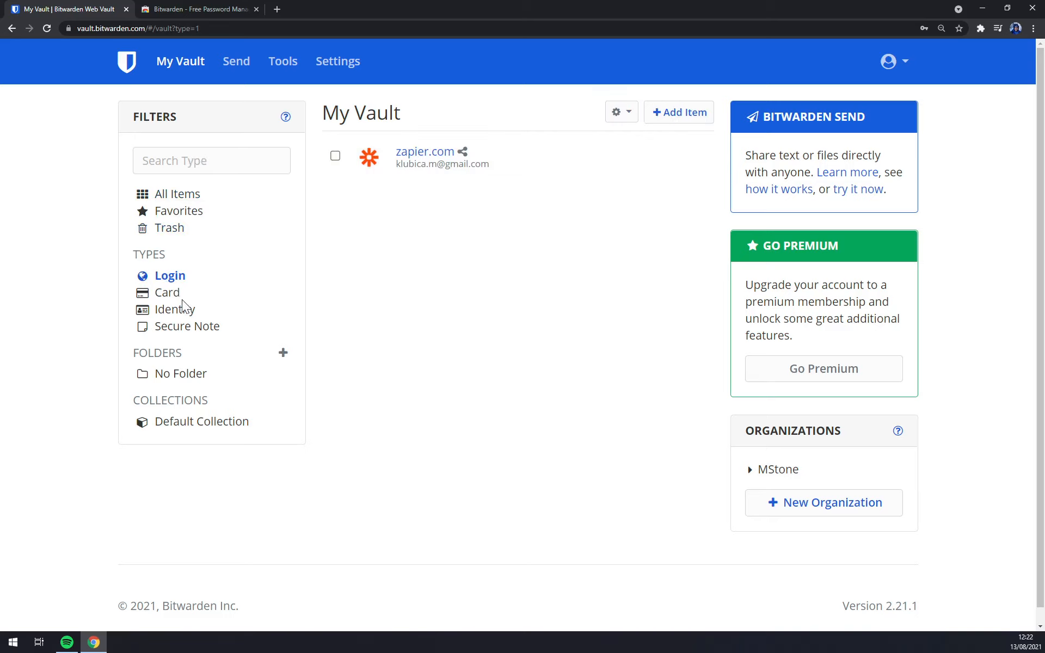
Add a new Card item named Mastercard.
click(168, 293)
click(371, 178)
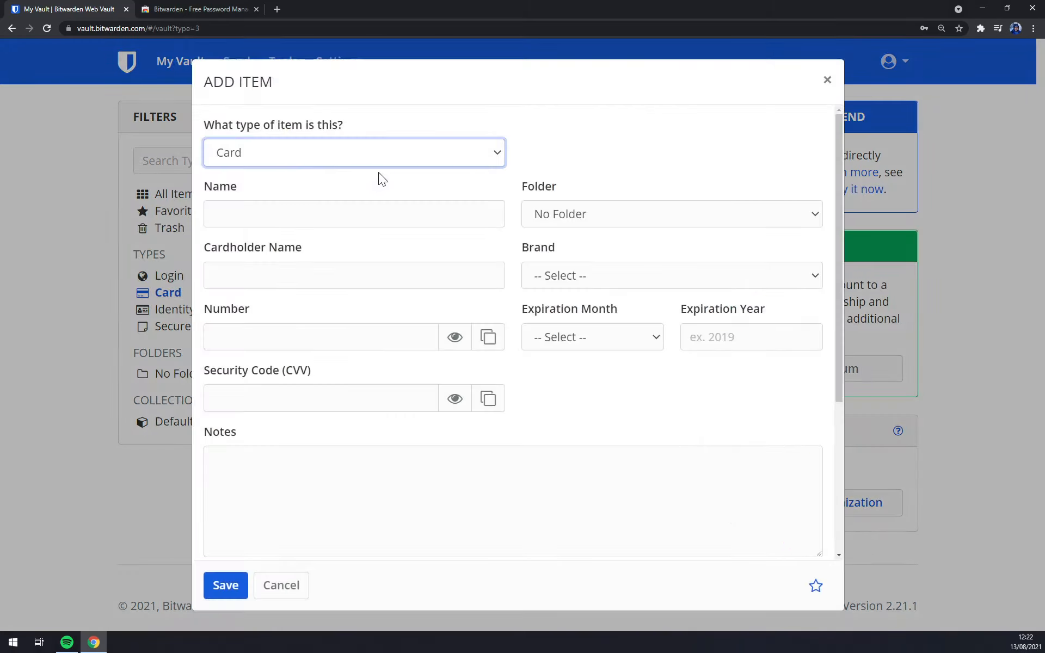
click(288, 155)
click(233, 190)
click(289, 213)
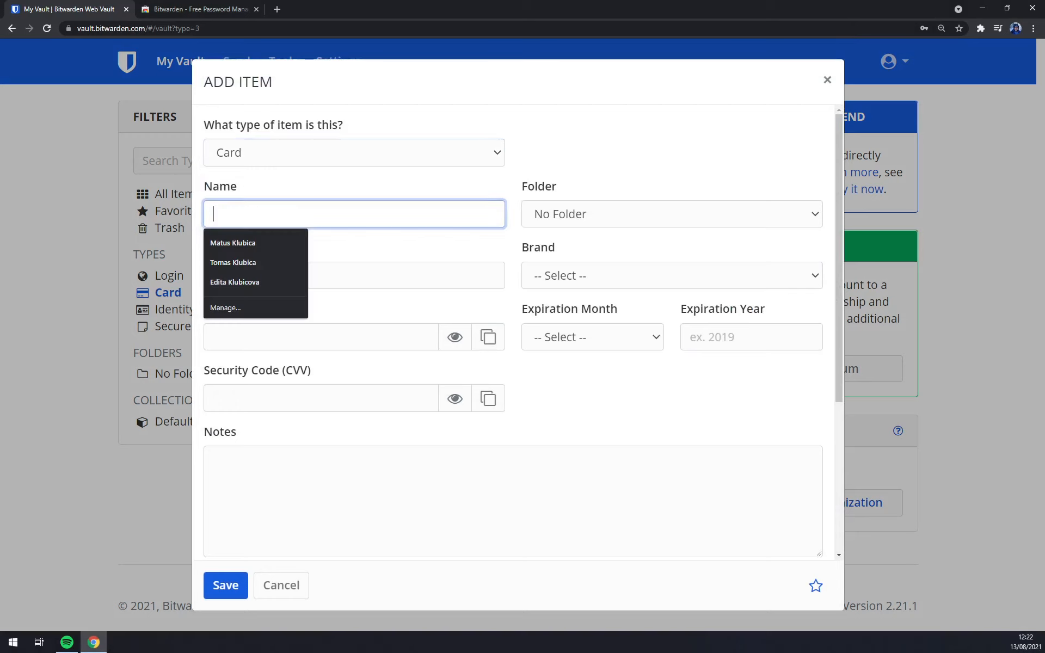
text(MAster)
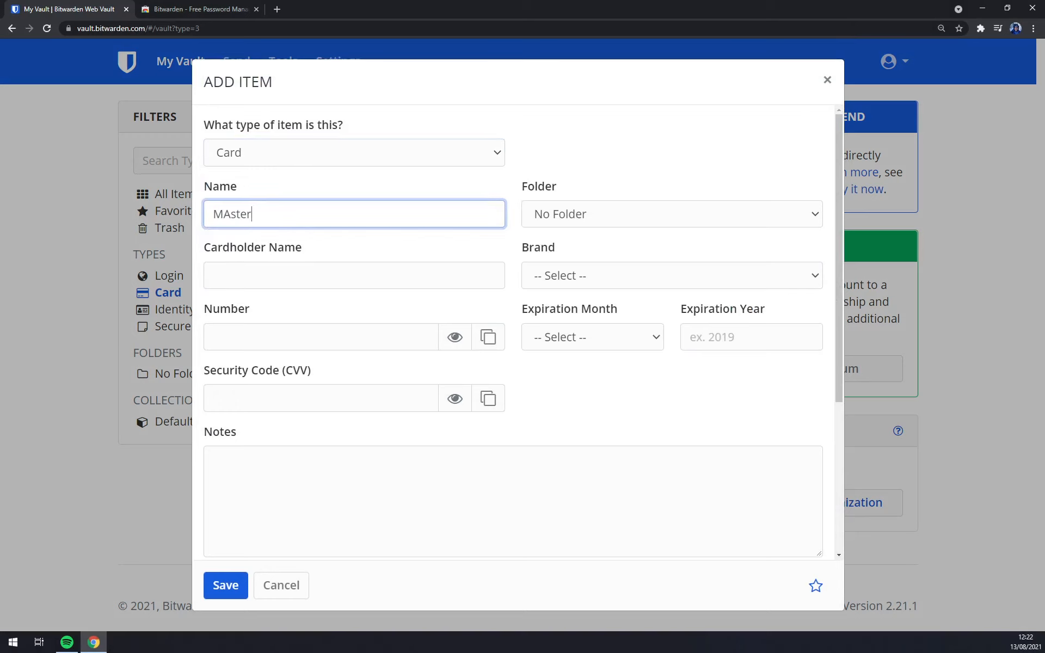
key(BackSpace)
key(BackSpace)
key(BackSpace)
key(BackSpace)
key(BackSpace)
text(astercard)
key(Return)
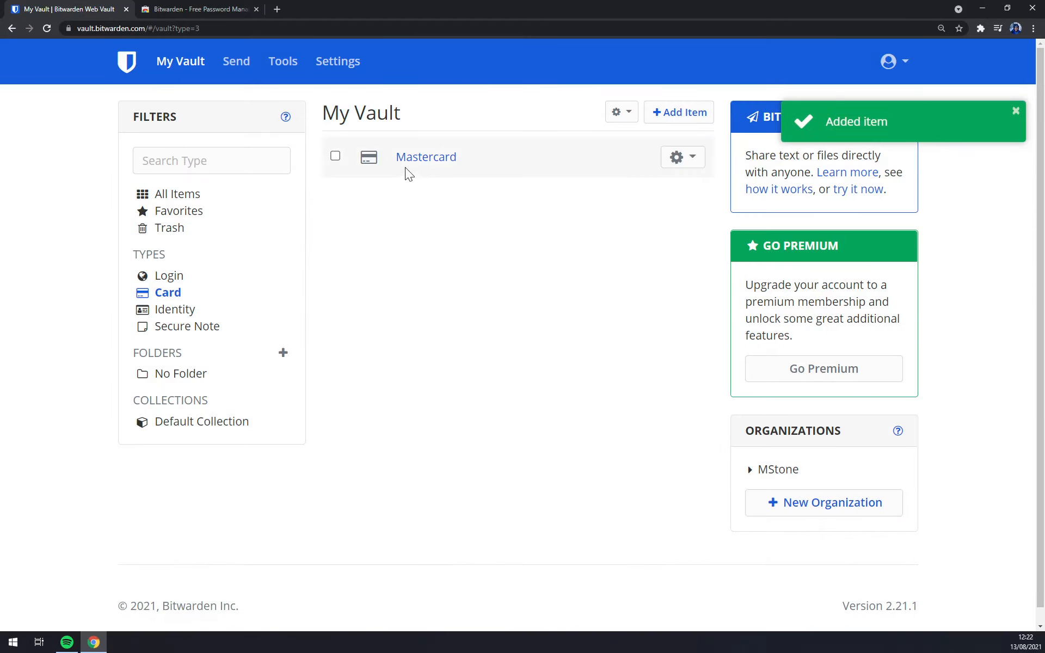
Edit Mastercard: set brand Mastercard and expiry month February, then close the form.
click(412, 159)
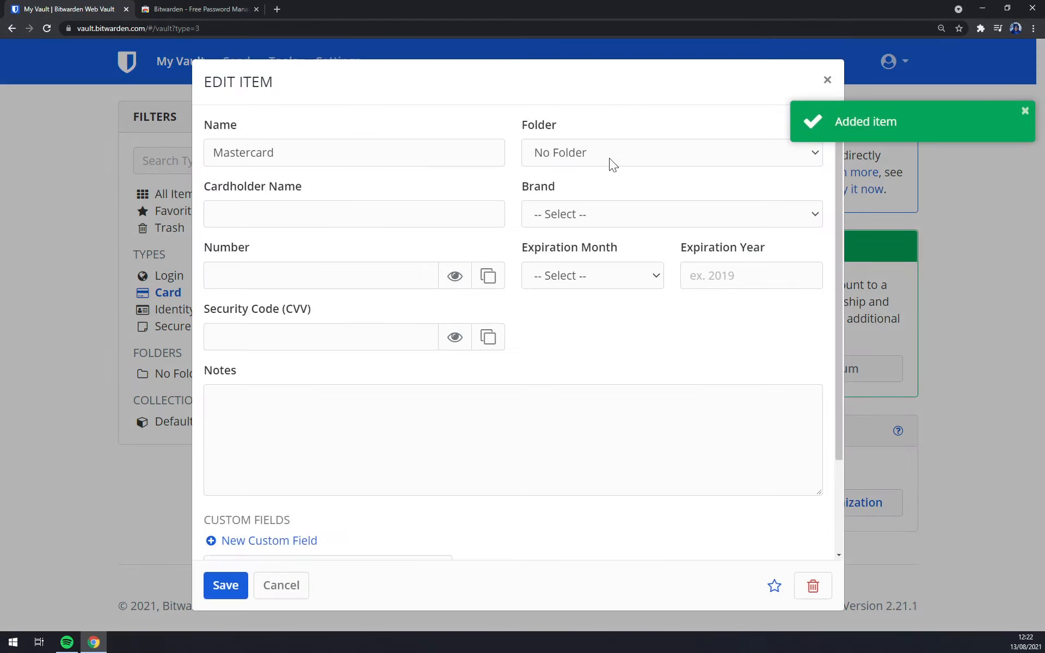
click(591, 221)
click(576, 268)
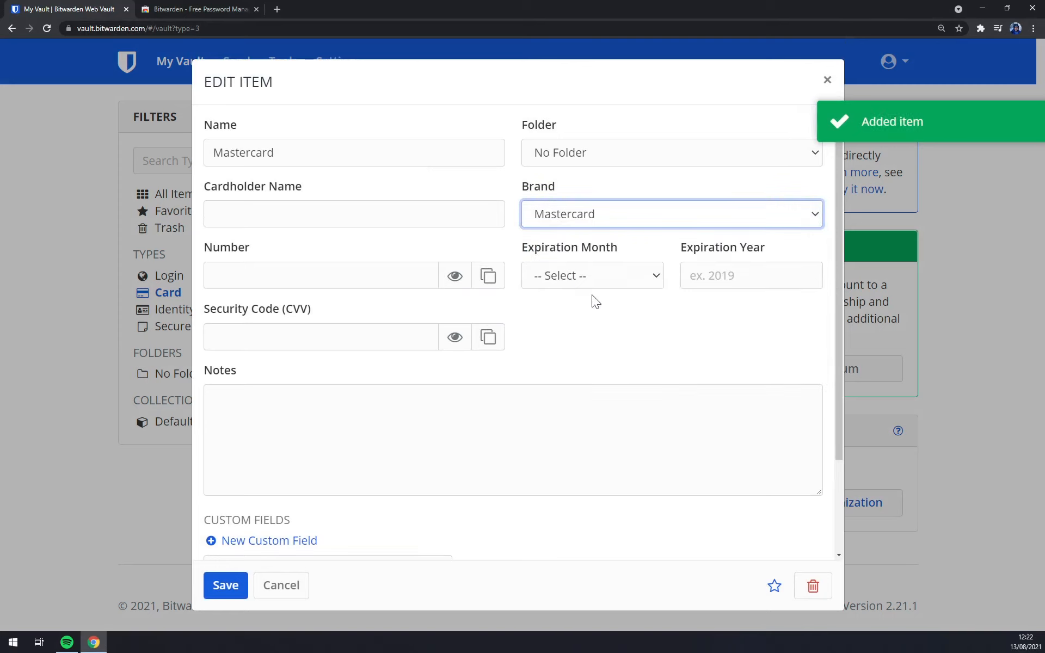
click(590, 277)
click(585, 329)
click(715, 276)
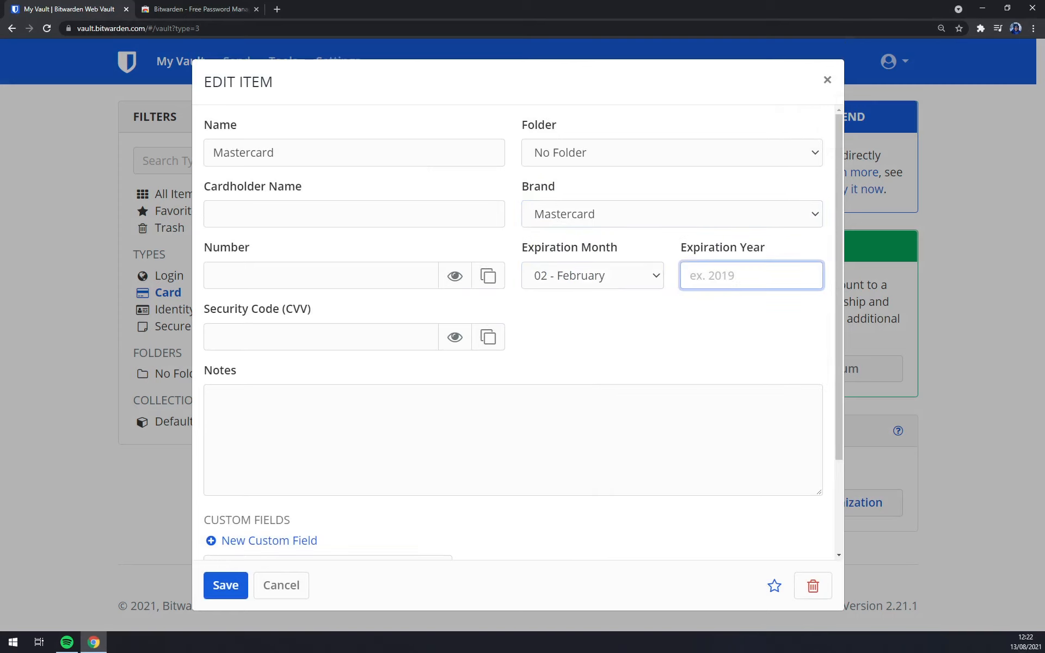
click(604, 344)
click(294, 277)
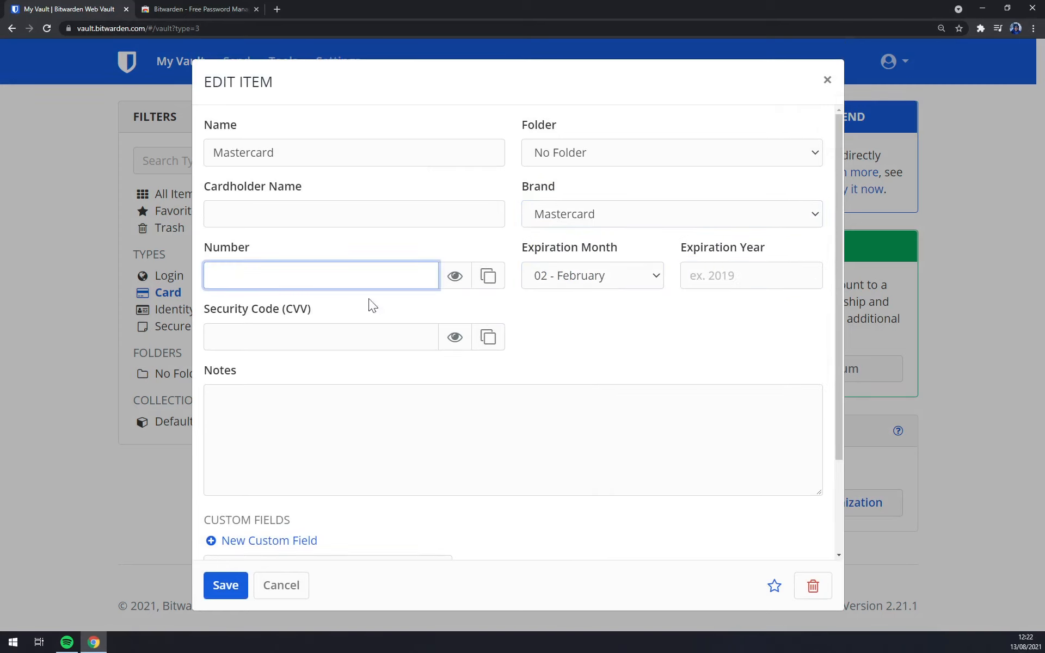
click(251, 216)
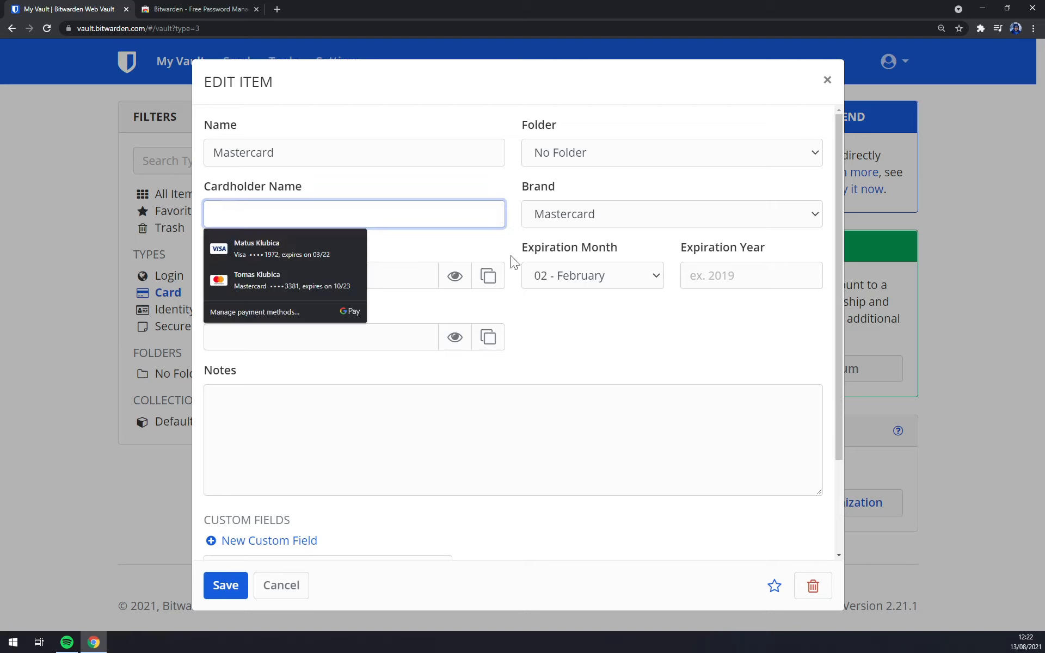
click(657, 336)
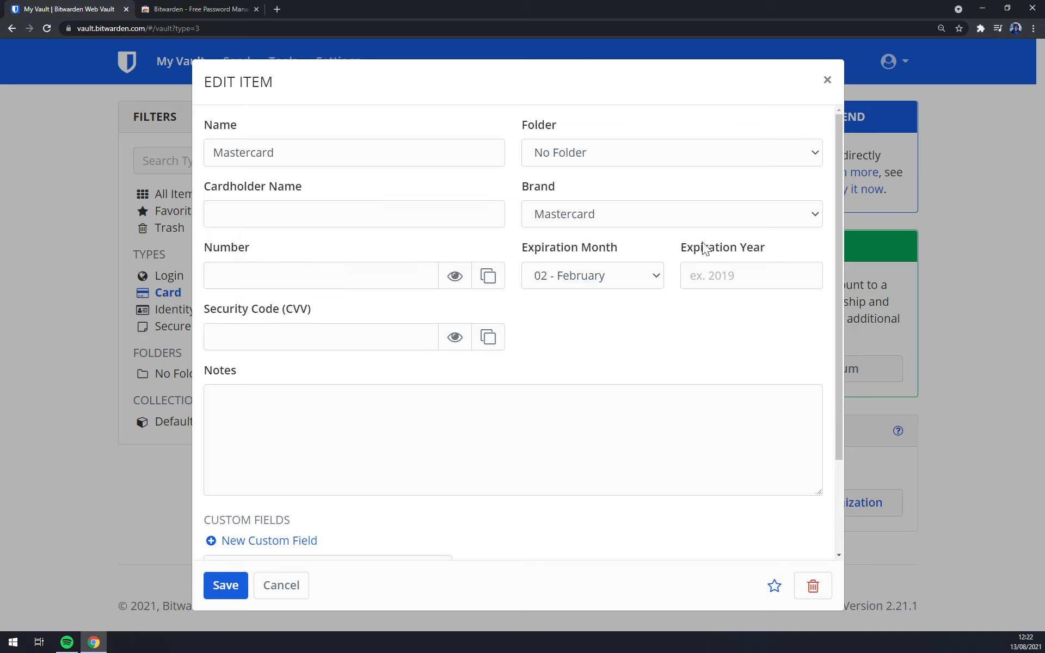
scroll(471, 419, down, 3)
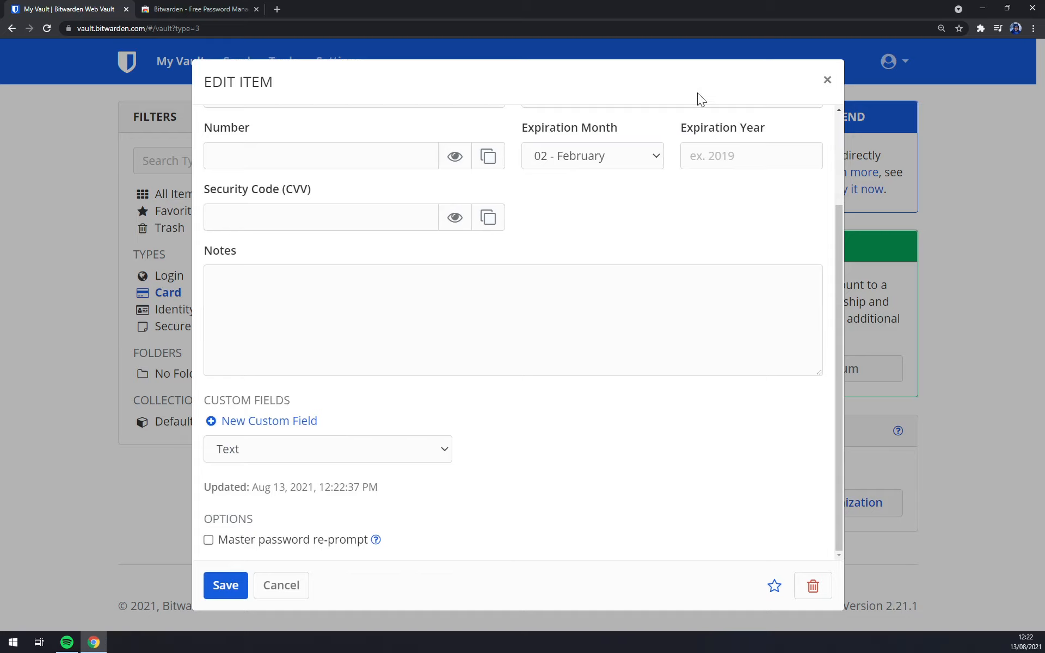
click(827, 80)
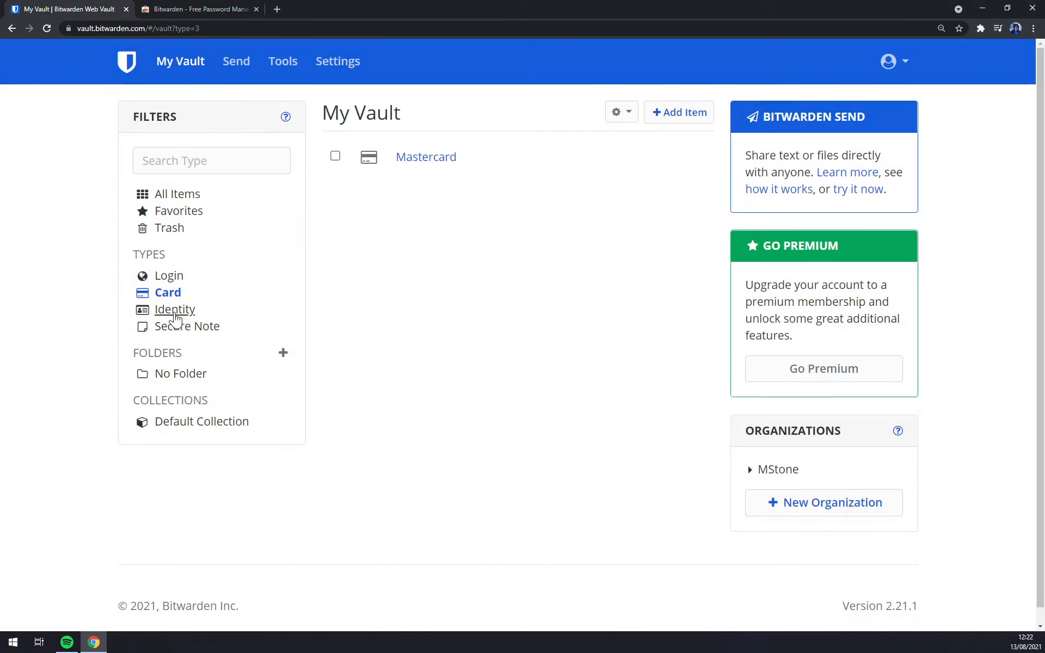
Filter My Vault to Identity items and start adding a new item.
click(175, 317)
click(363, 182)
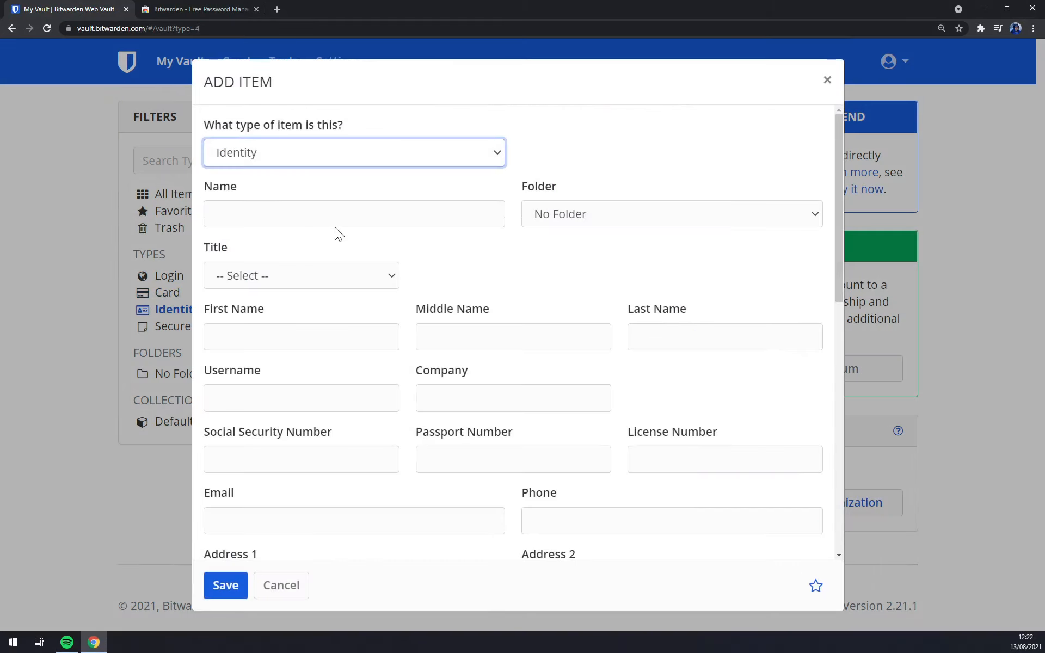
scroll(485, 357, down, 6)
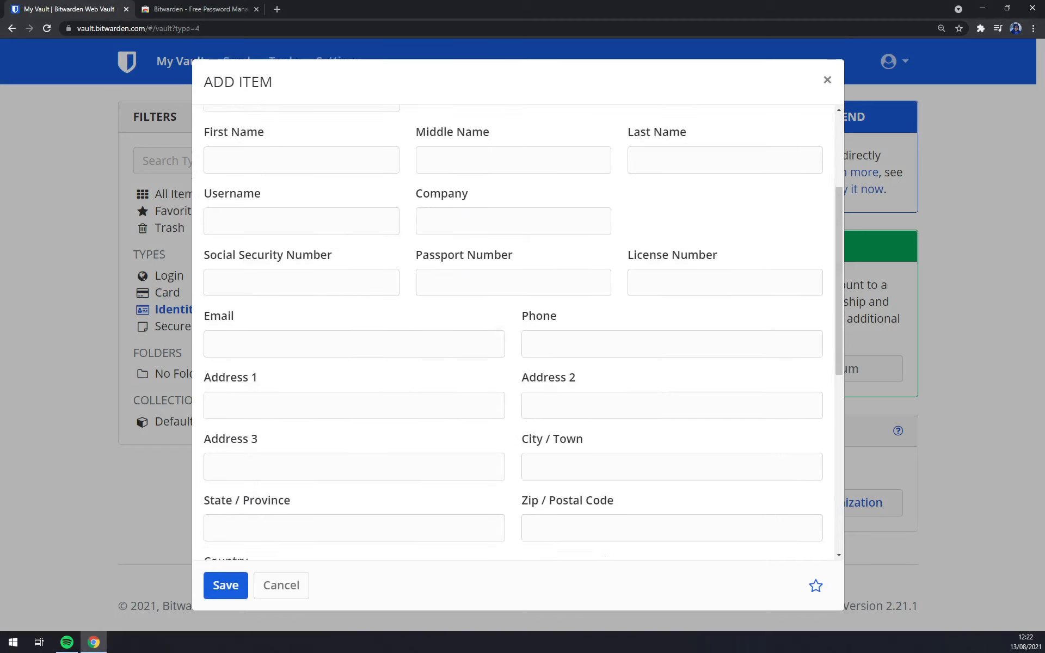
scroll(478, 374, up, 6)
scroll(369, 359, up, 1)
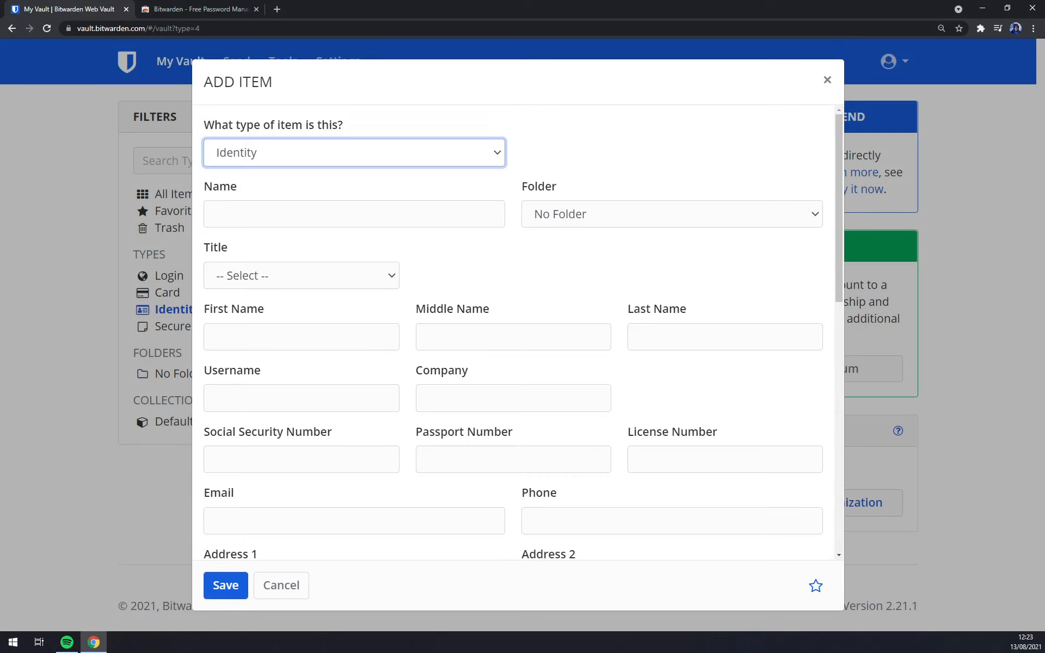
Switch the new item's type to Secure Note, then discard it without saving.
click(392, 155)
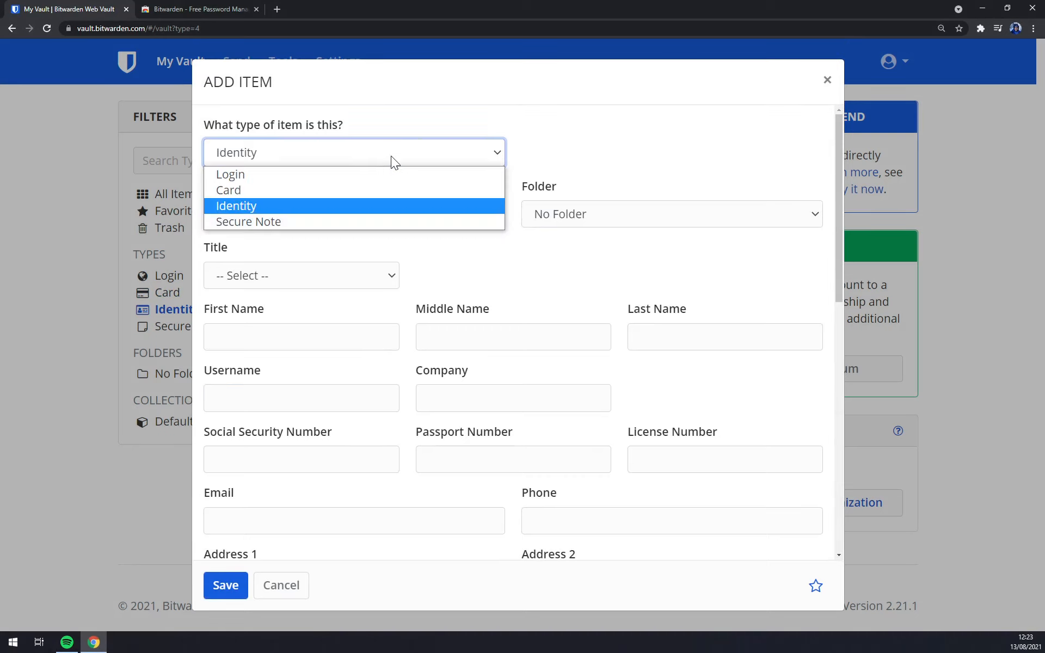
click(281, 224)
click(283, 215)
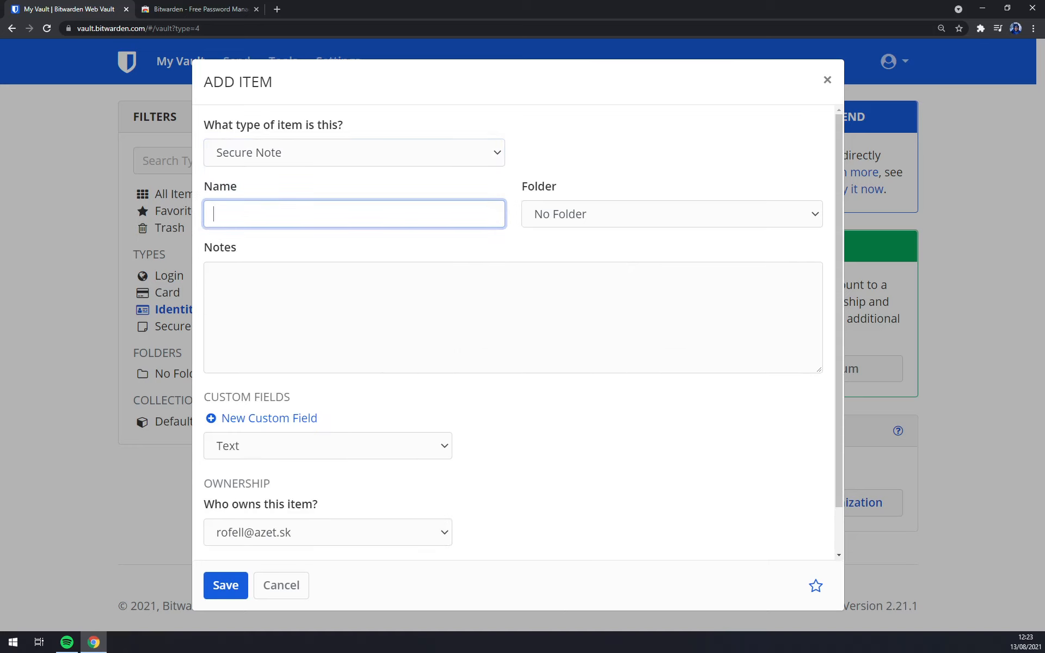
click(304, 305)
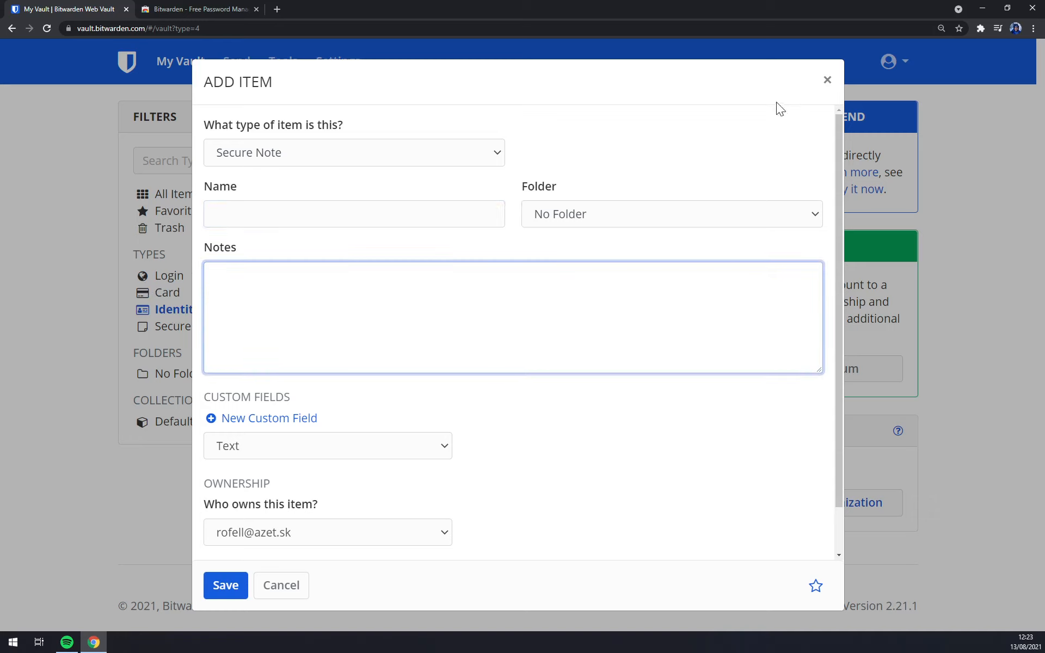
click(827, 81)
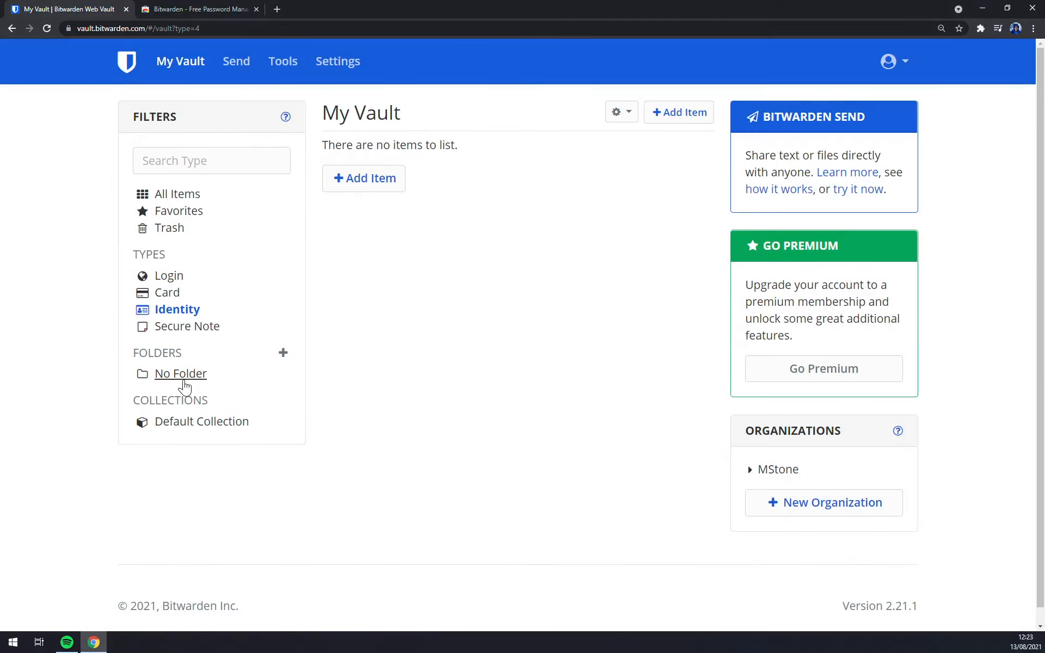
Create the MSTONE folder, view it, and close its edit dialog unchanged.
click(290, 354)
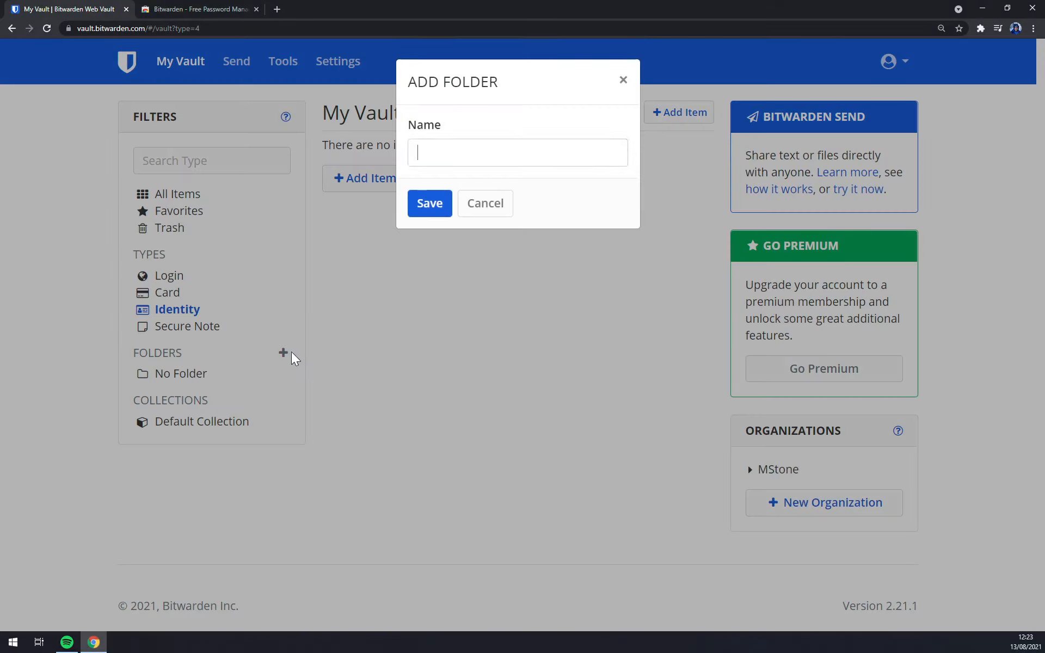
text(MSTONE)
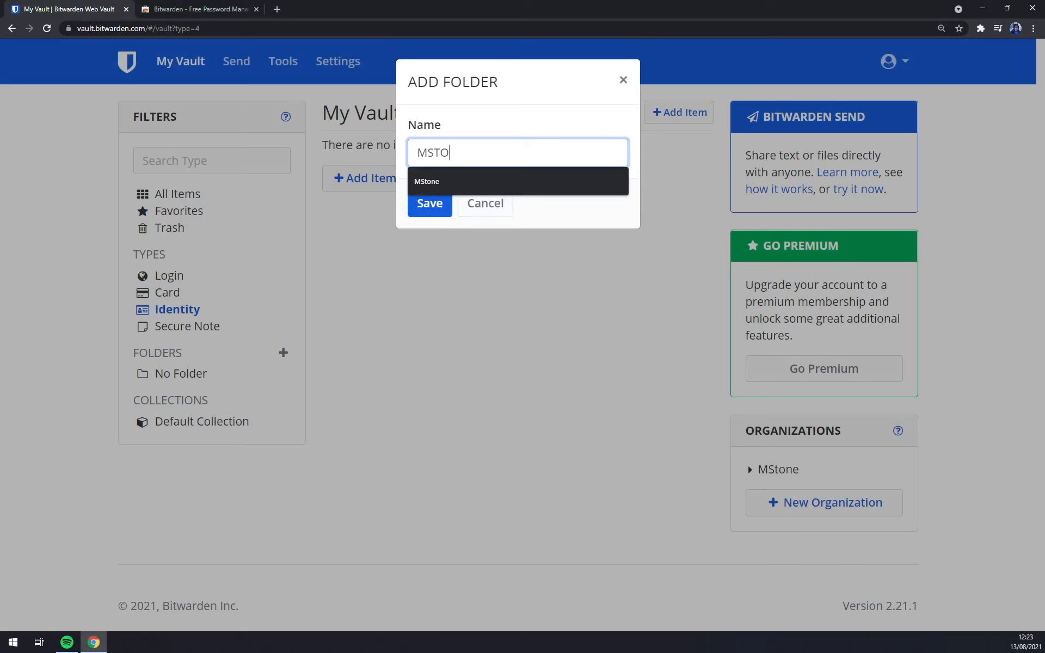
click(545, 136)
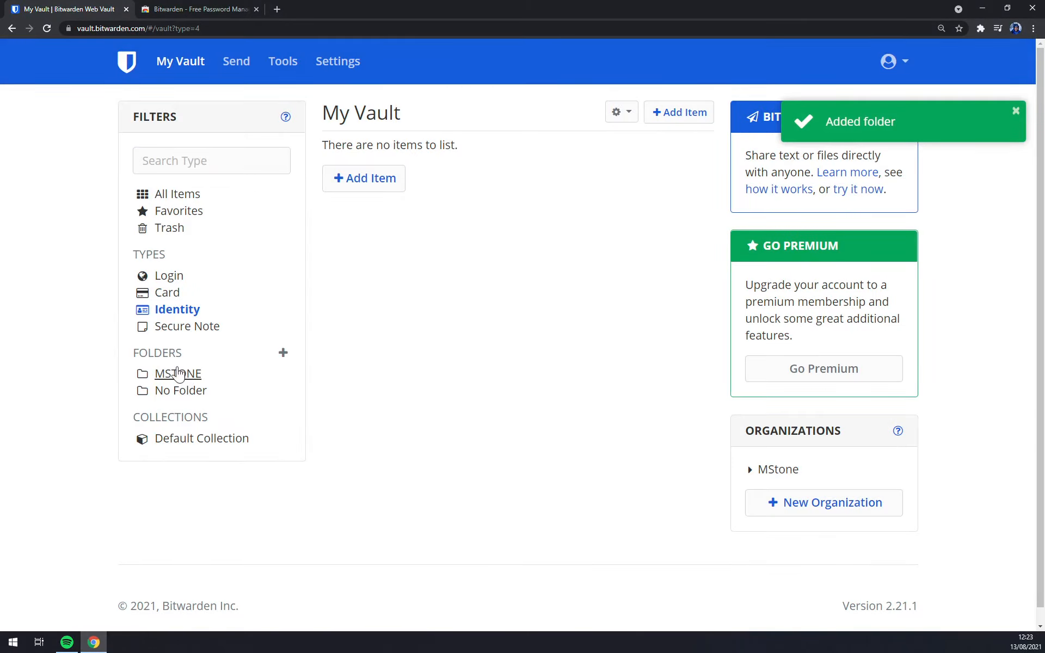
click(179, 374)
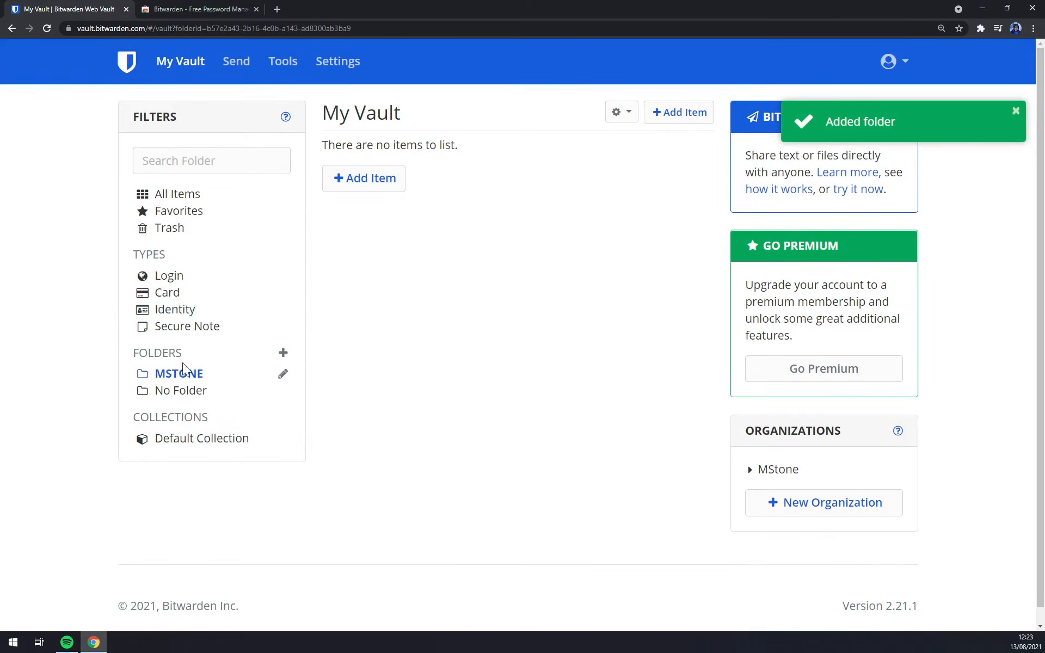
click(283, 374)
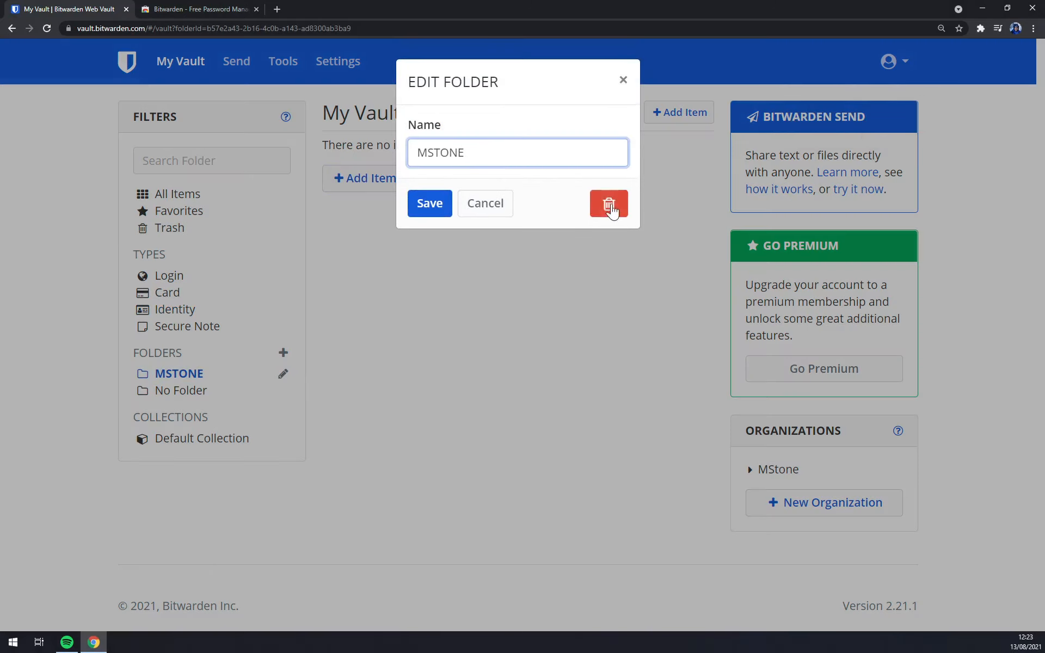
click(622, 80)
From All Items, review zapier.com's Collections sharing and cancel, leaving it unchanged.
click(179, 183)
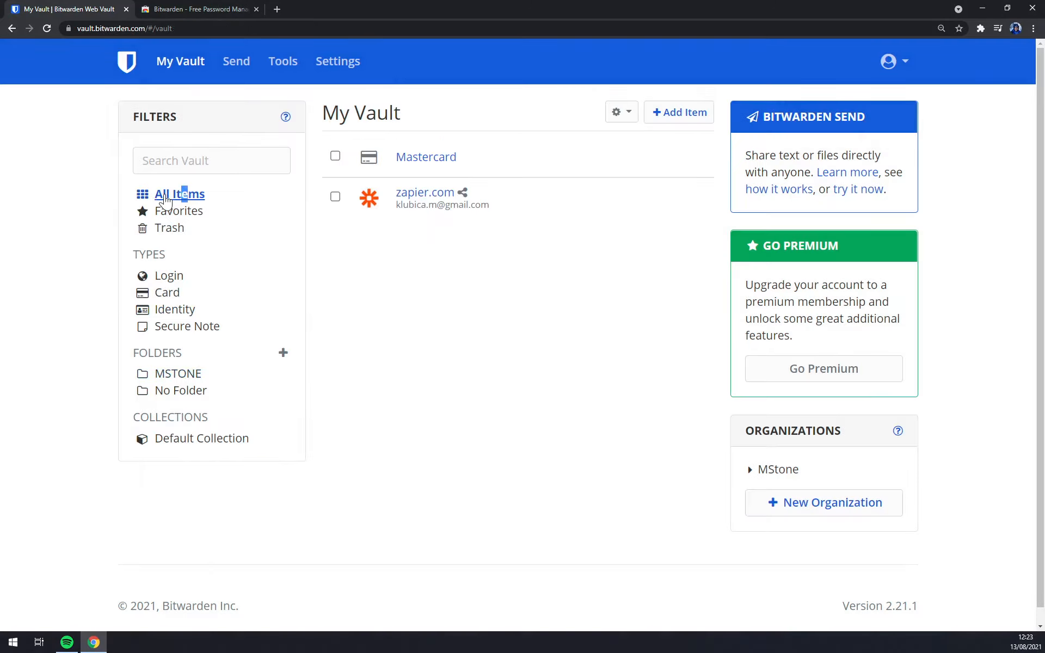
click(688, 199)
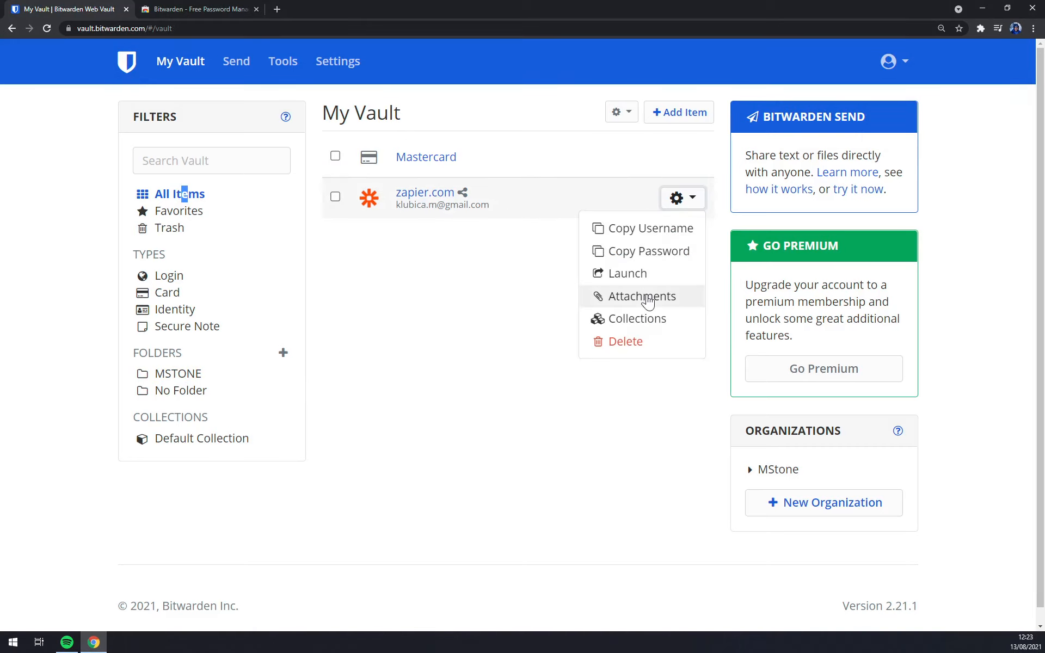
click(666, 324)
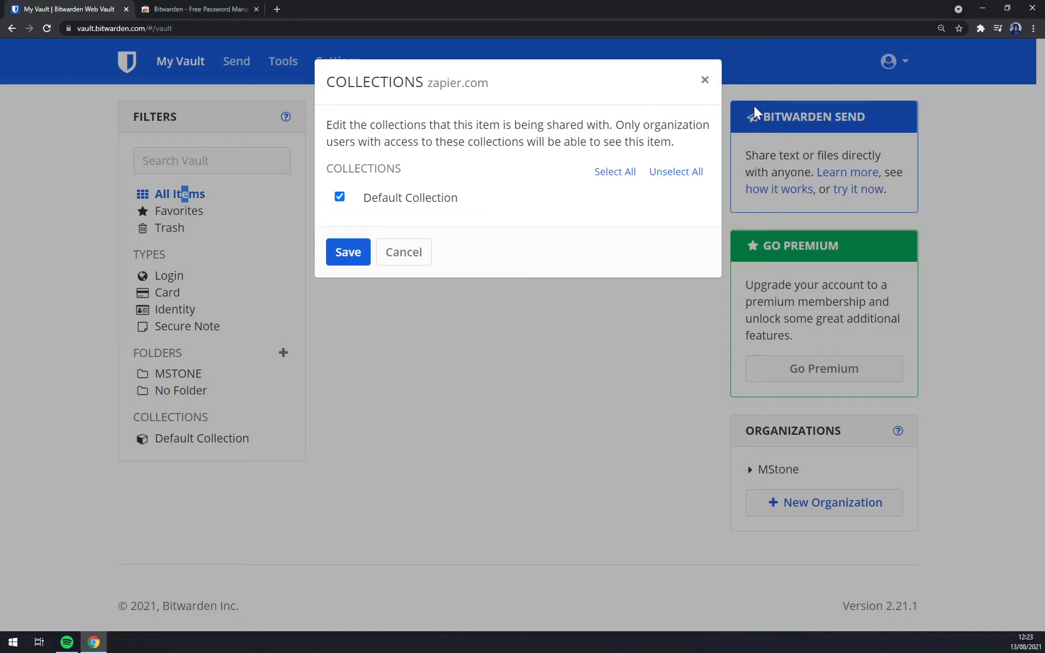
click(727, 89)
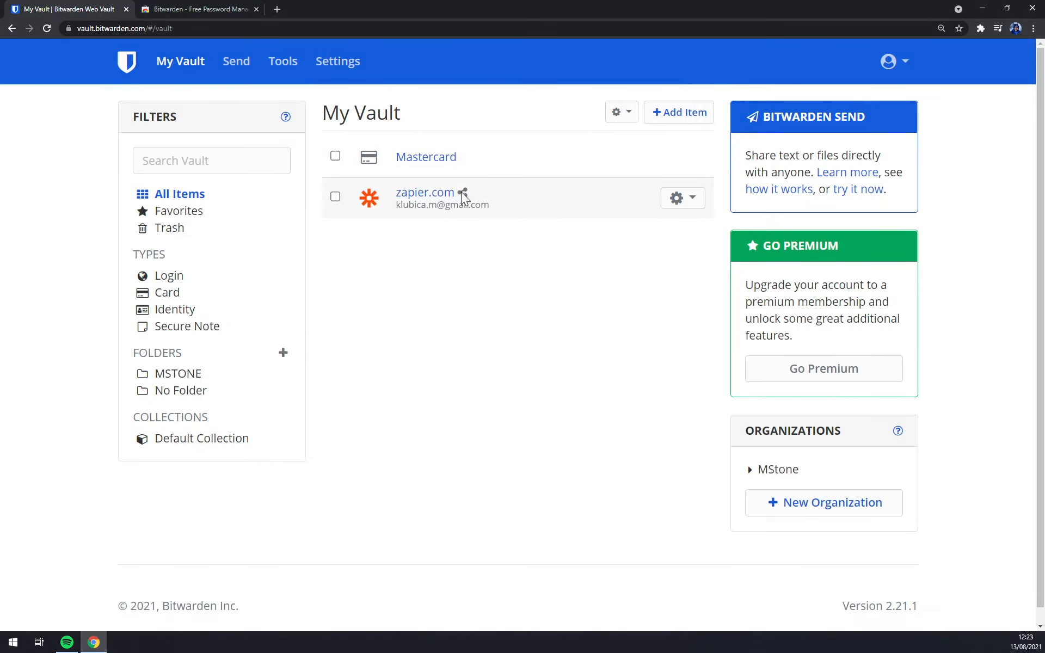
click(687, 198)
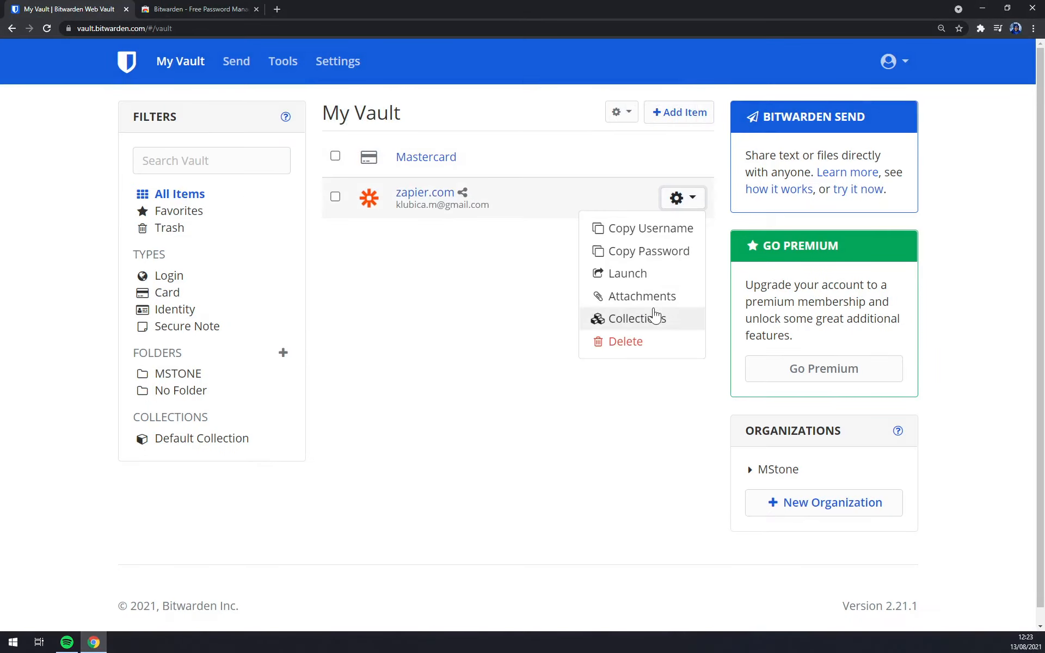
click(545, 350)
Show the empty MSTONE folder and inspect a new item's Ownership options without changing them.
click(173, 376)
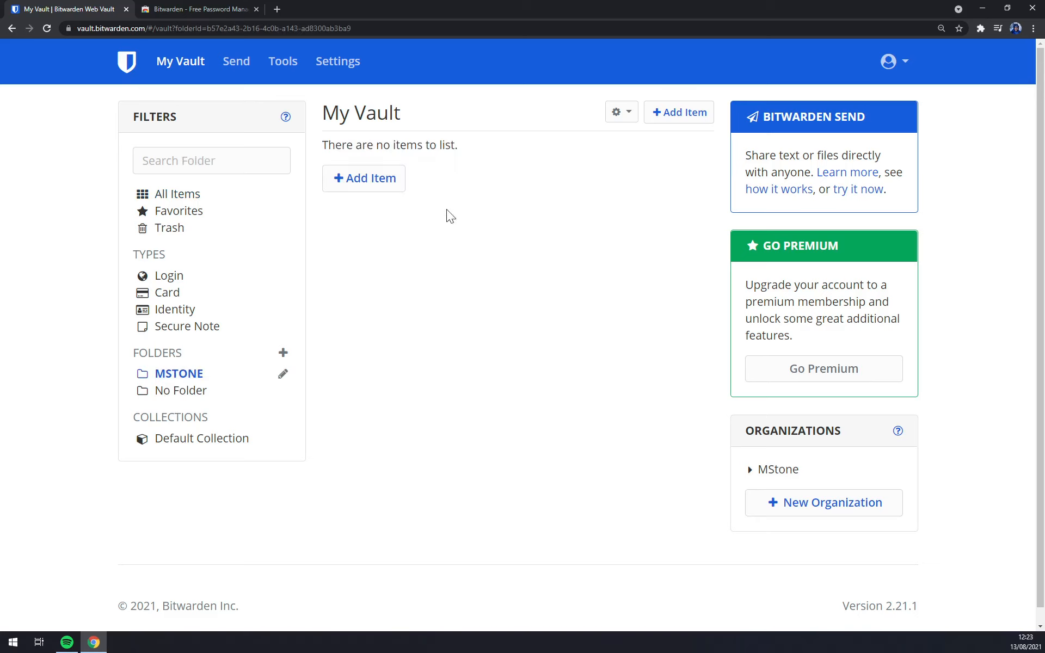
click(366, 178)
scroll(320, 412, down, 5)
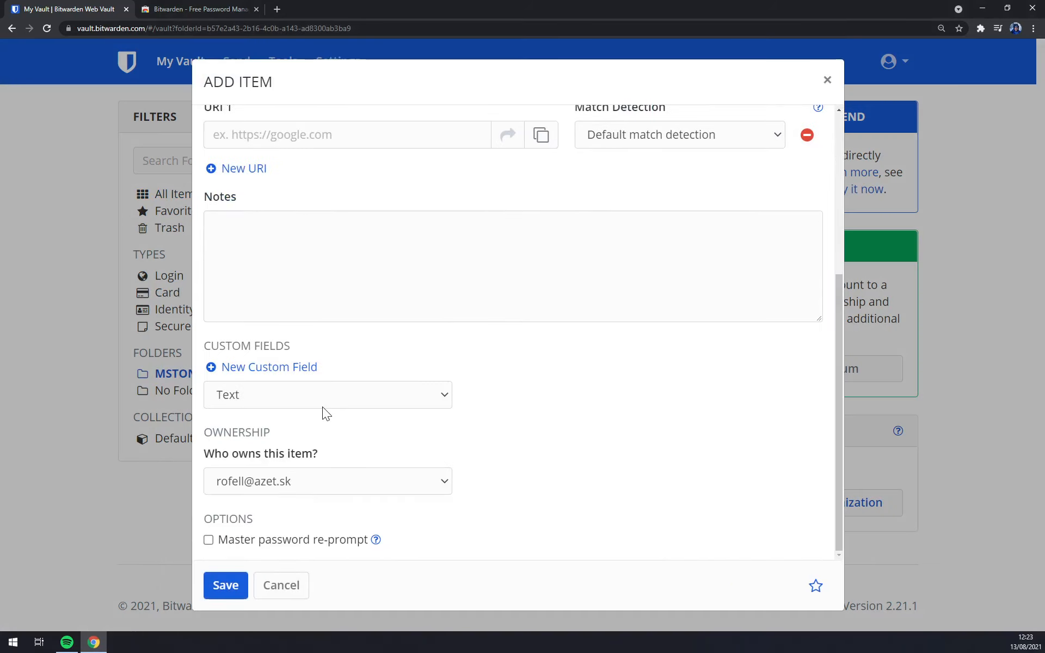
click(328, 489)
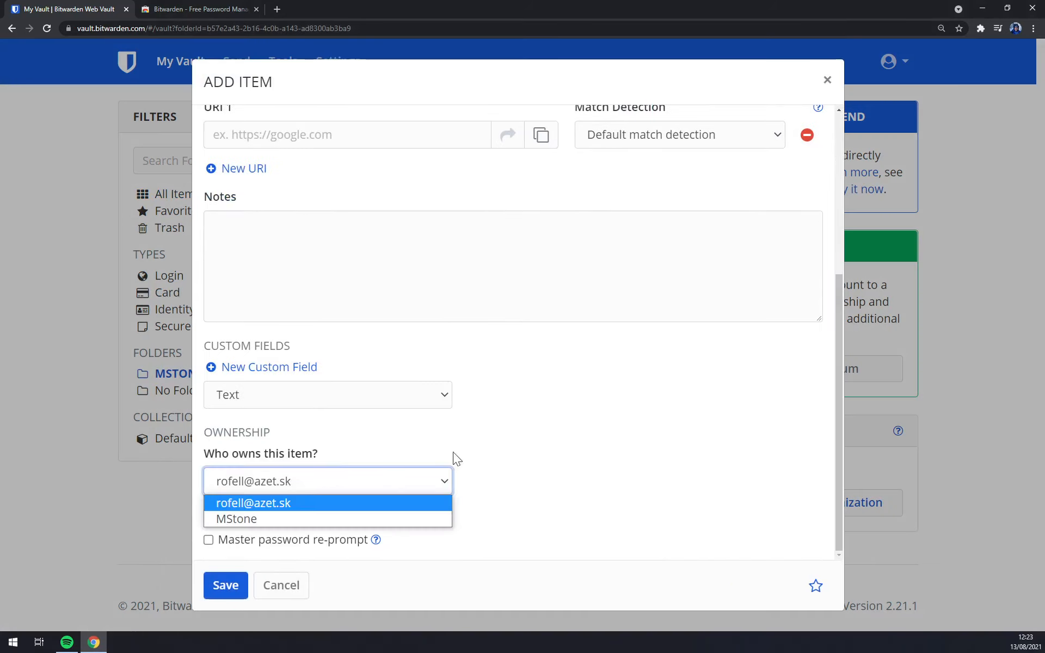
click(453, 451)
Glance at custom field types, discard the new item, and open the MStone organization vault.
click(361, 403)
click(552, 420)
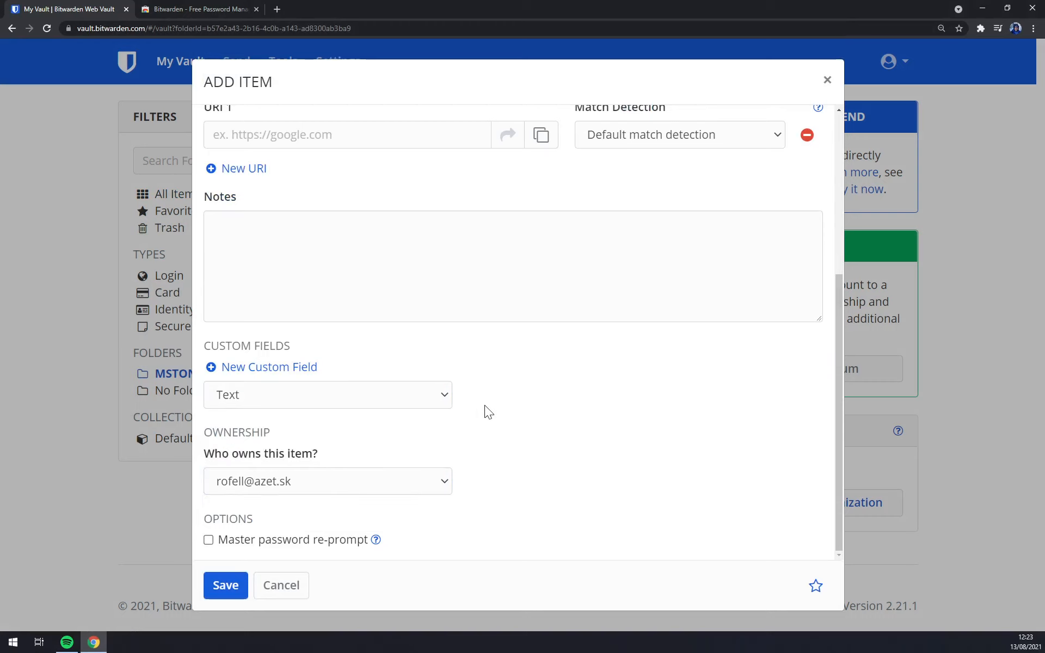
scroll(489, 412, up, 5)
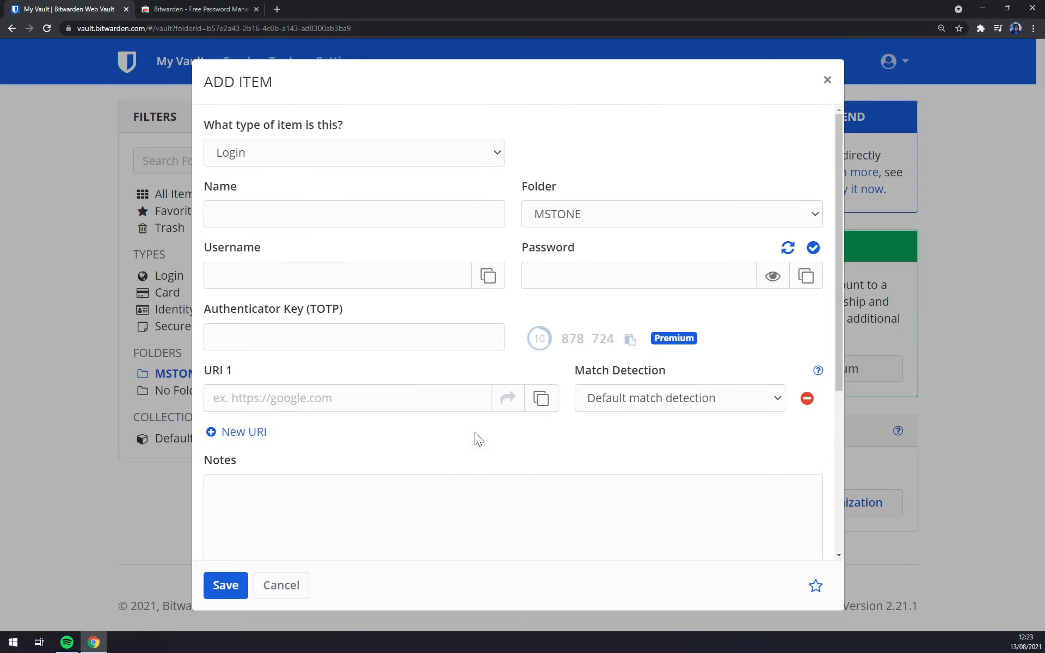
click(827, 80)
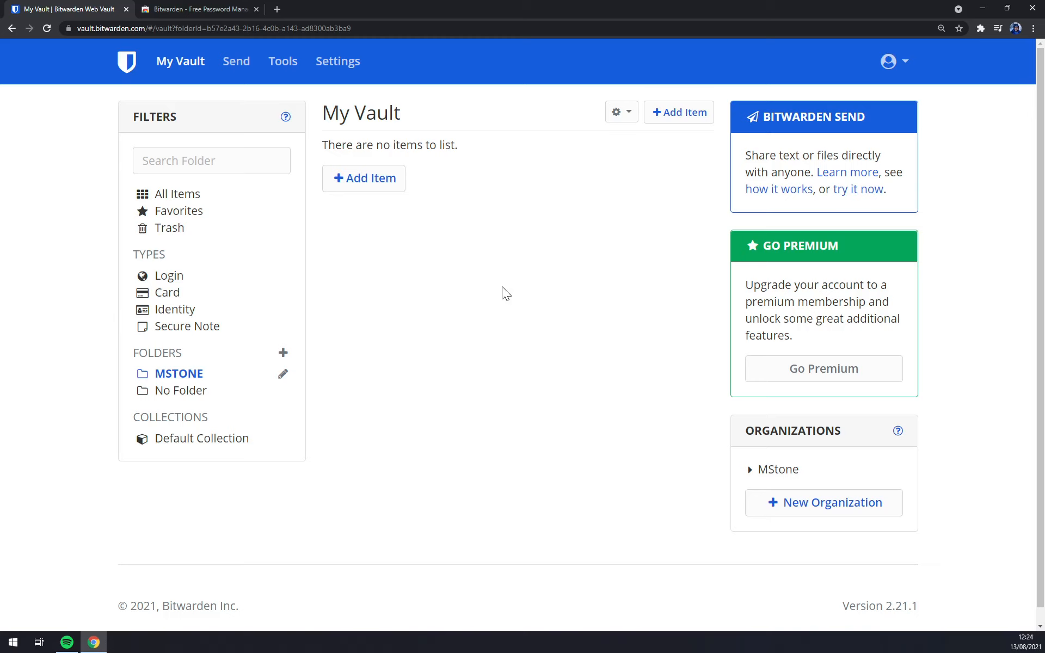
click(792, 470)
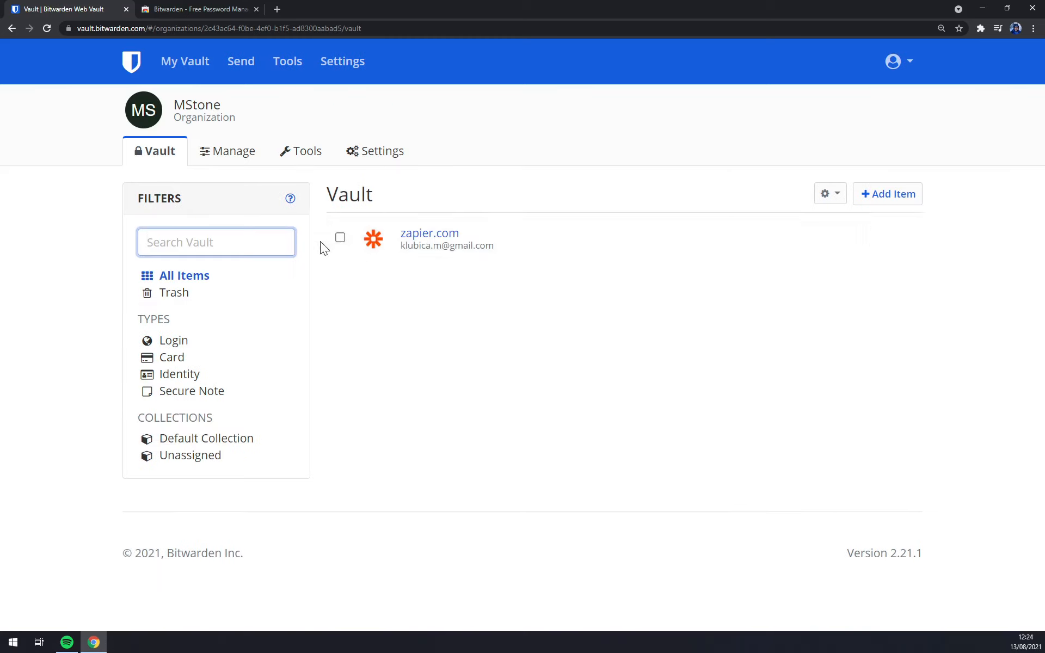